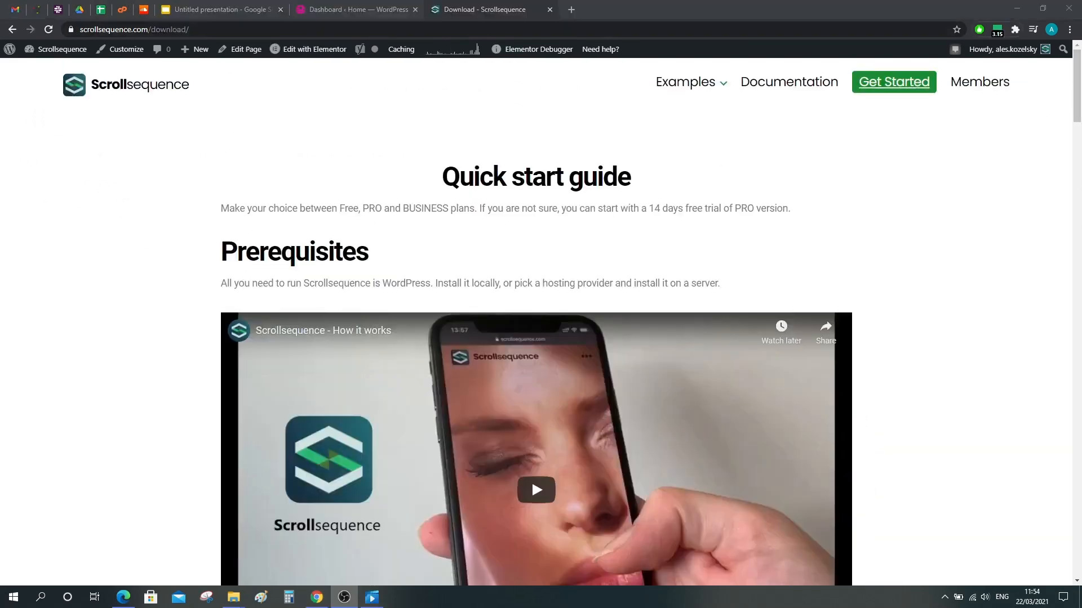
Download Image Pack 1, the watch image sequence, from the Scrollsequence quick start page
scroll(531, 147, "down", 15)
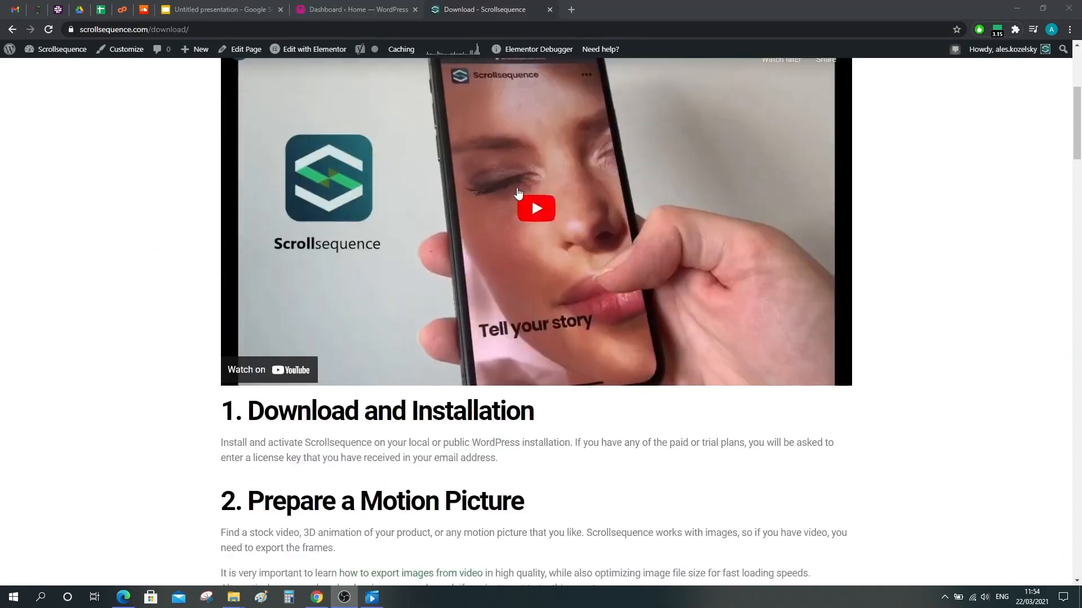
scroll(507, 219, "down", 20)
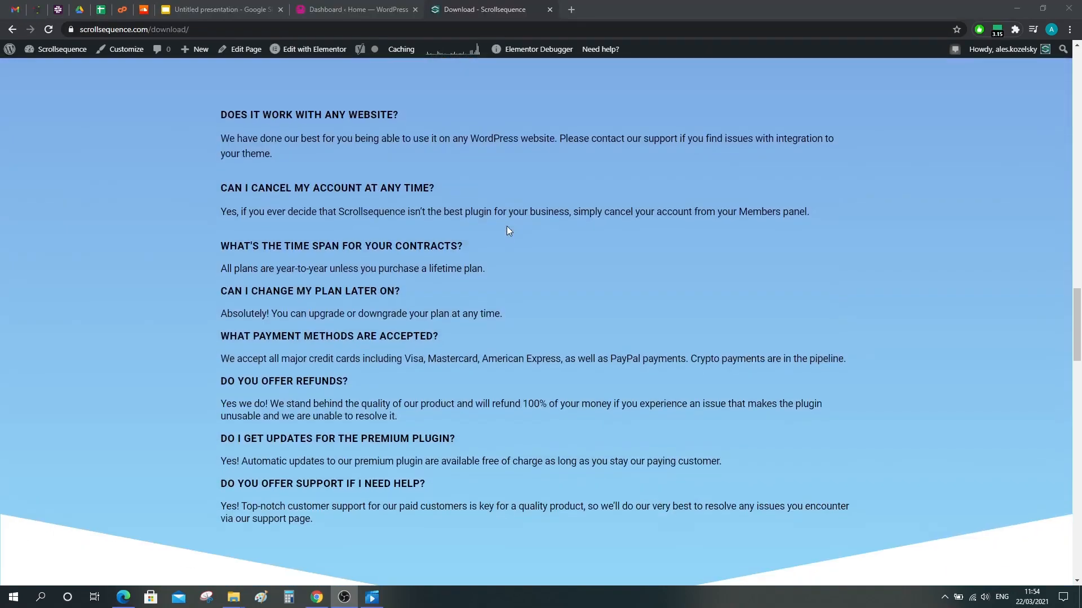
scroll(510, 395, "up", 3)
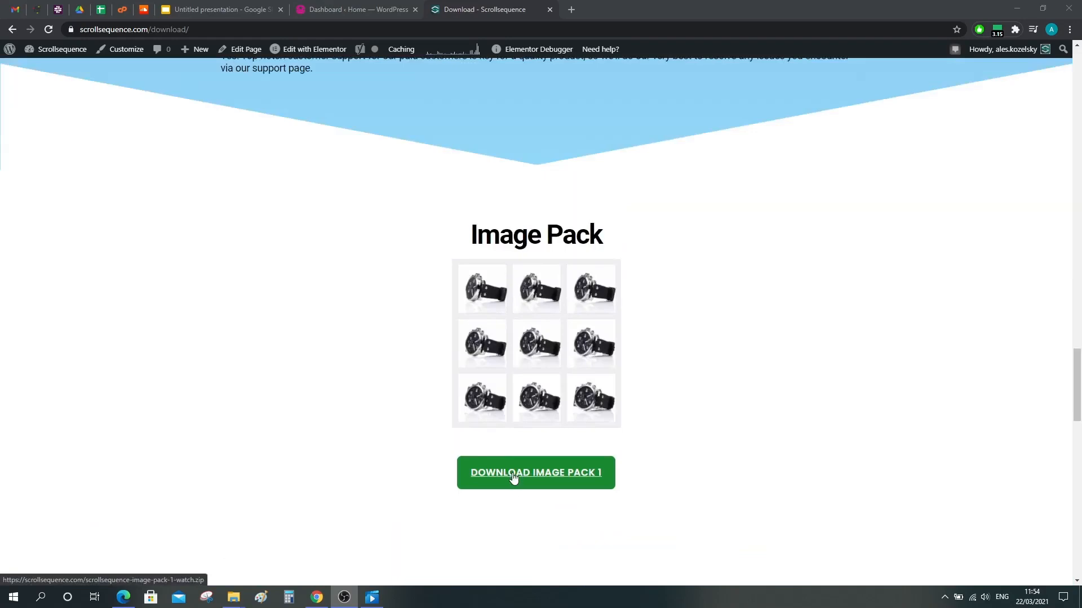
left_click(513, 478)
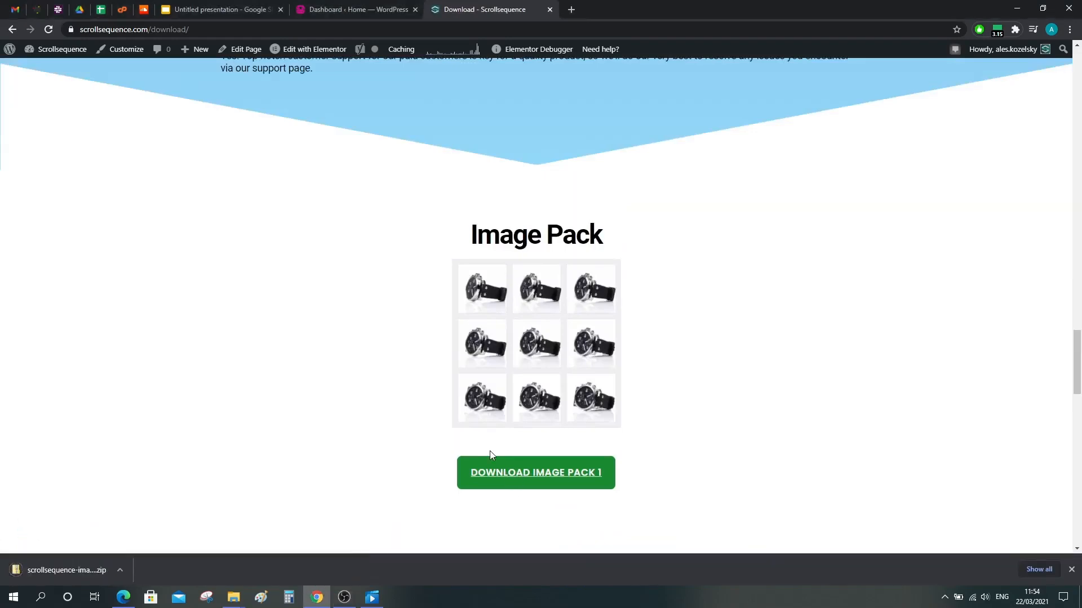
Switch to File Explorer and look through the watch images in the scrollsequence-image-pack-1-watch (2) folder
left_click(233, 596)
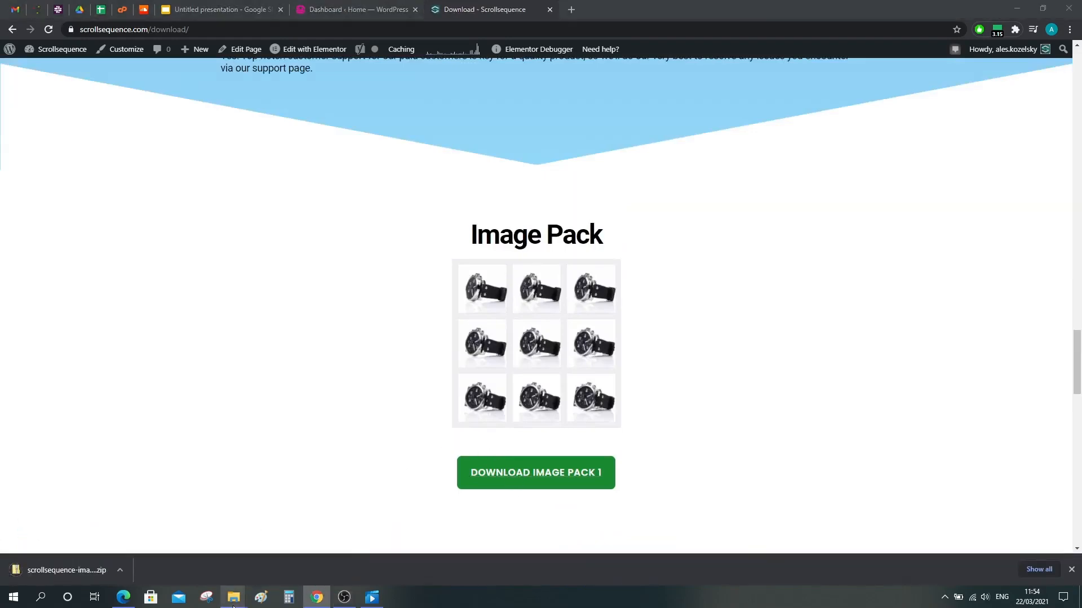
left_click(303, 544)
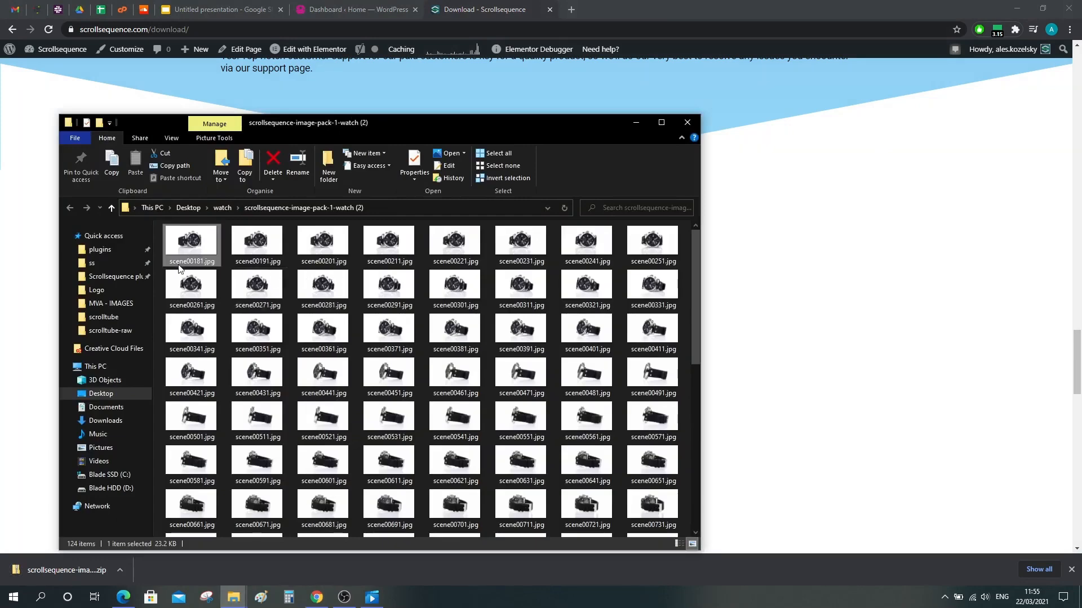
scroll(355, 320, "down", 8)
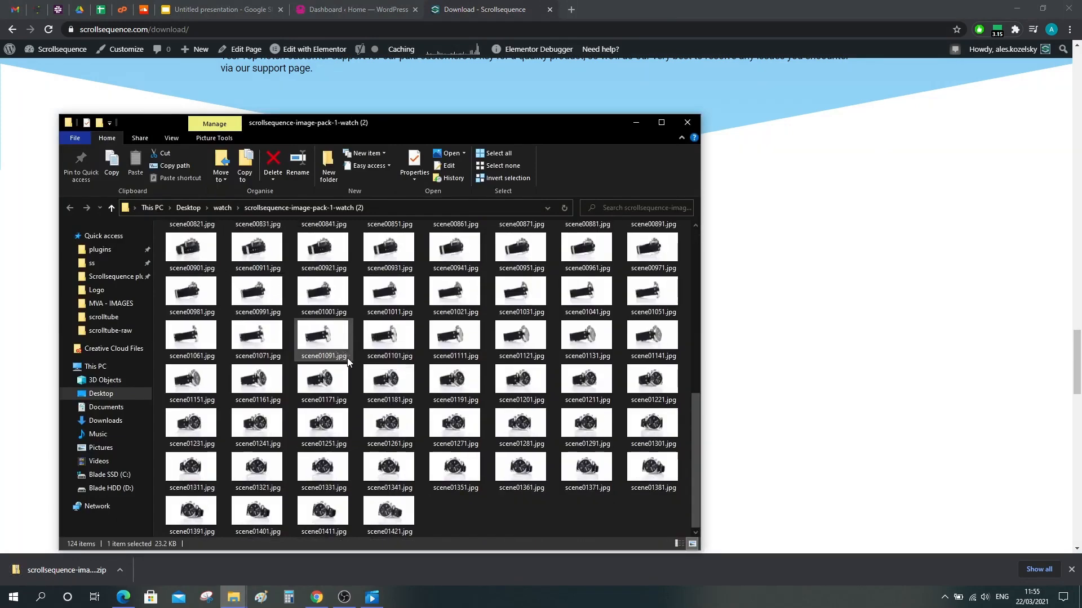
scroll(350, 359, "up", 8)
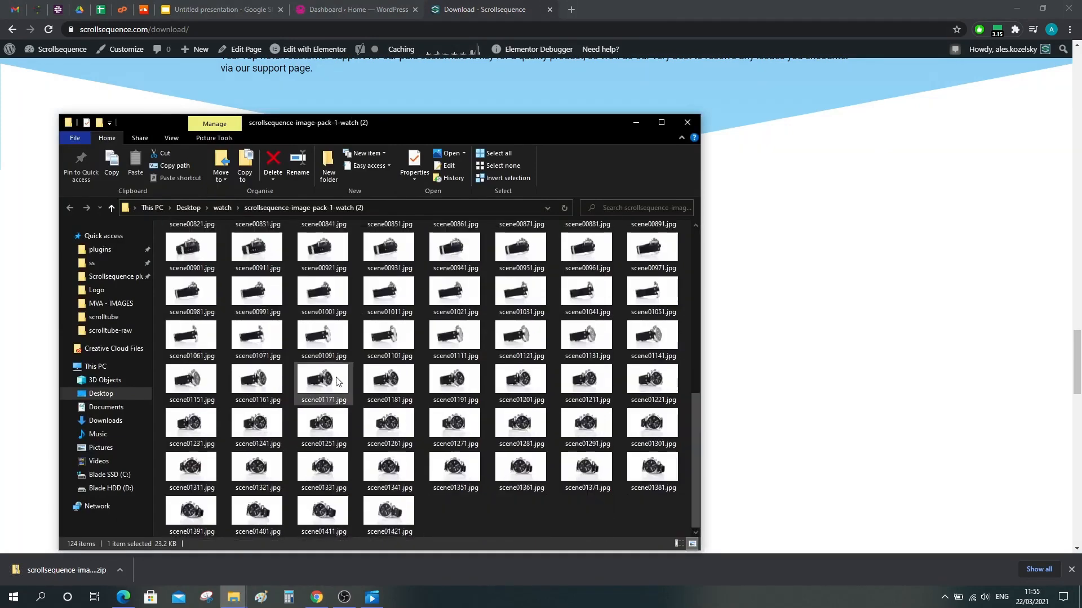
Switch to the WordPress dashboard and open the file upload area of the Media Library
left_click(346, 9)
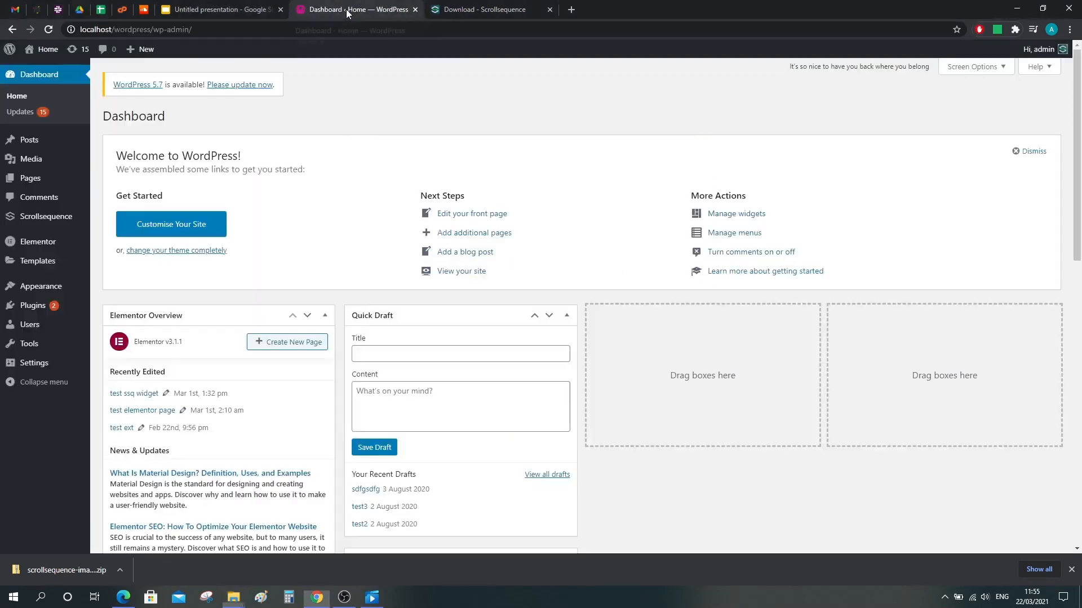
left_click(40, 160)
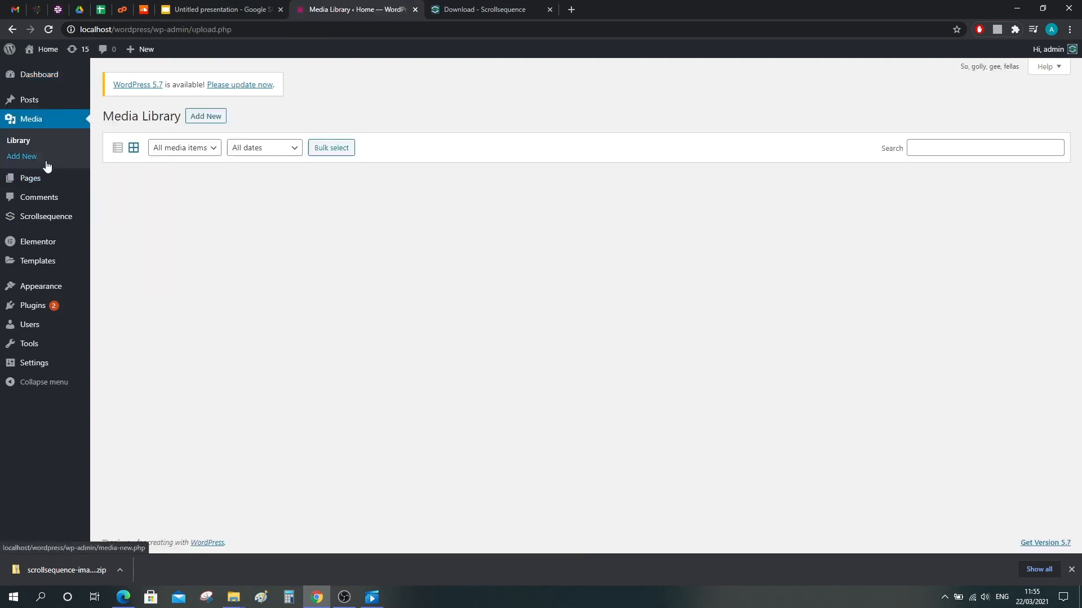
left_click(213, 117)
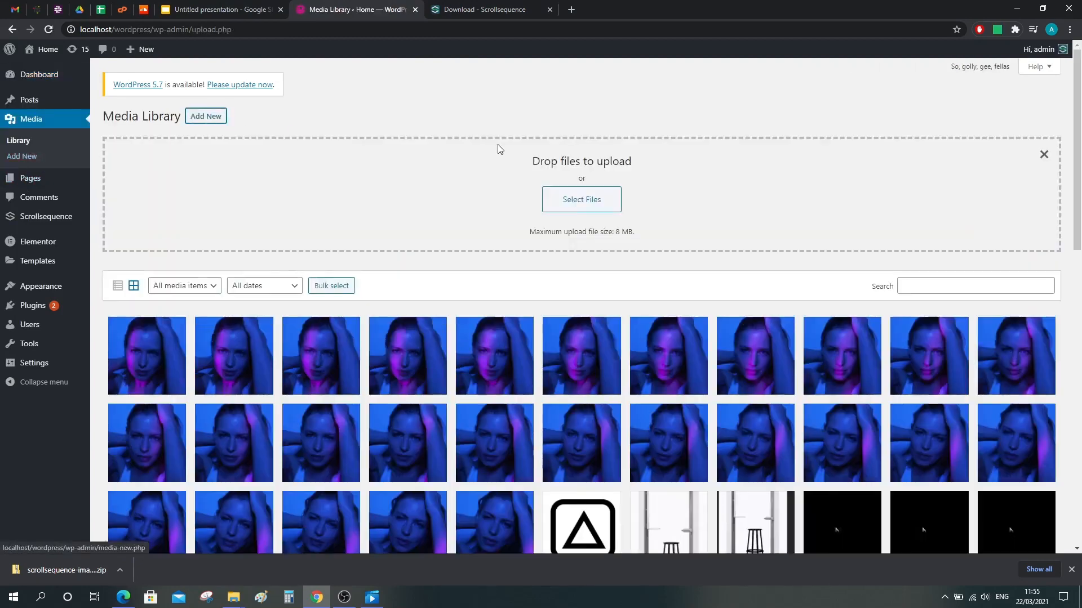
Upload all images from scene00181.jpg to scene01421.jpg in the scrollsequence-image-pack-1-watch (2) folder to the Media Library
left_click(233, 598)
left_click(285, 543)
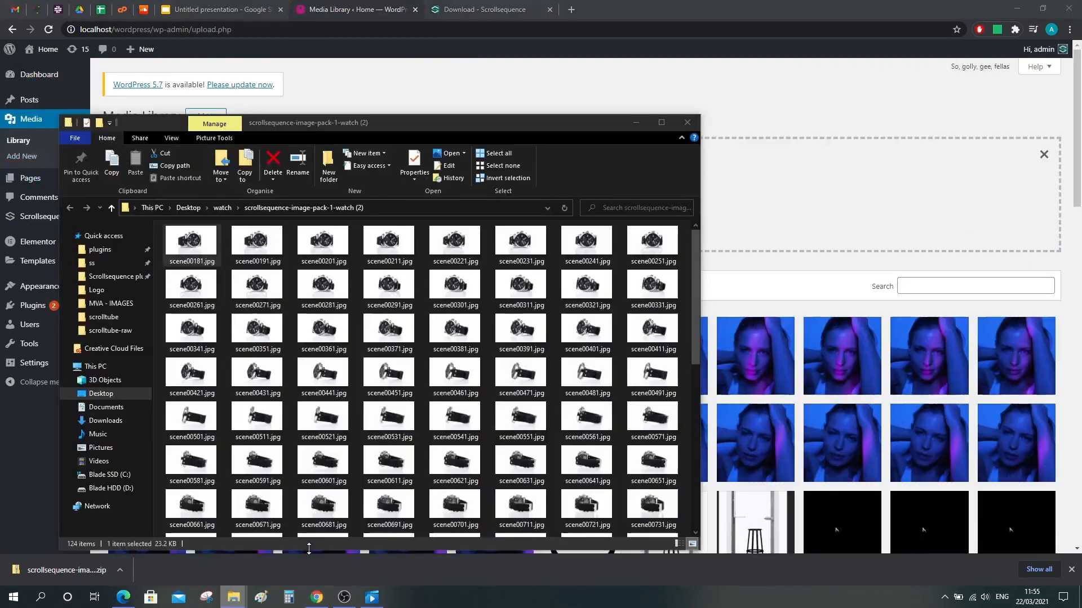
left_click(190, 261)
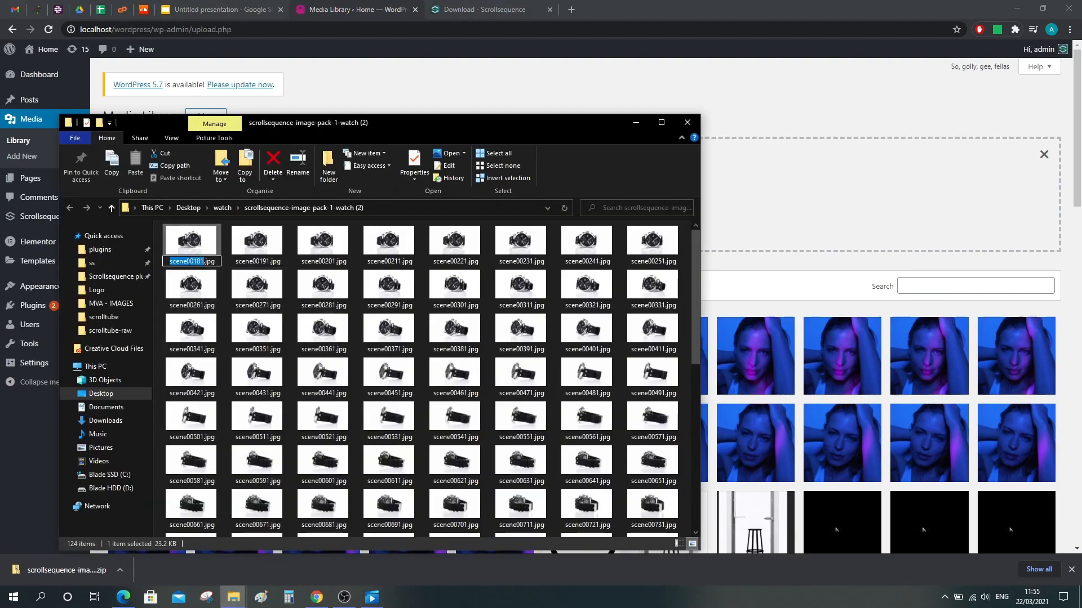
scroll(440, 367, "down", 5)
scroll(321, 338, "up", 5)
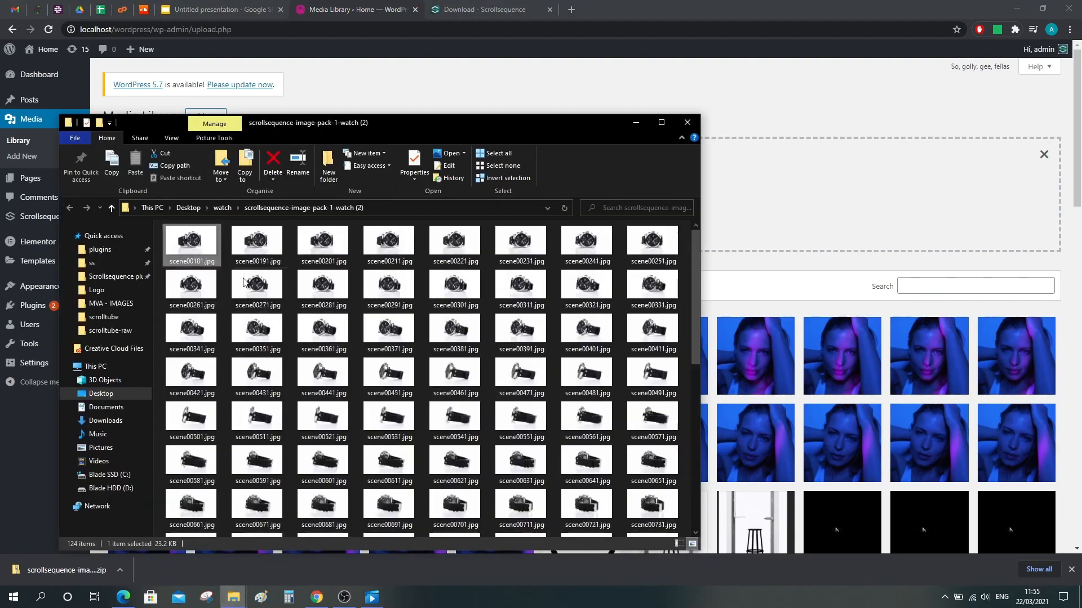
scroll(676, 507, "down", 8)
left_click(372, 518, "shift")
left_click_drag(835, 346, 814, 206)
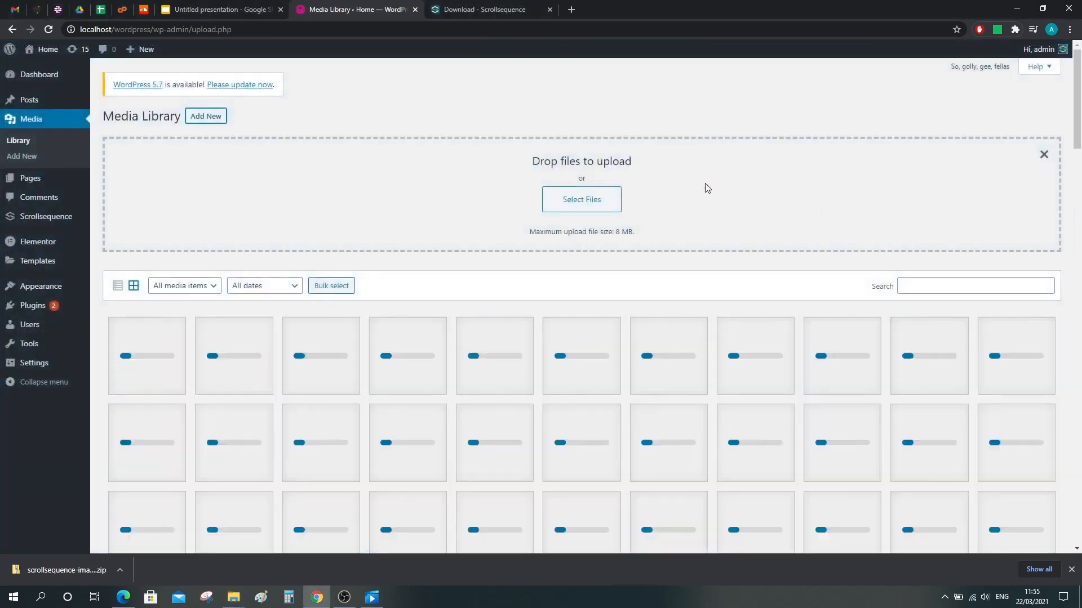
scroll(659, 214, "down", 8)
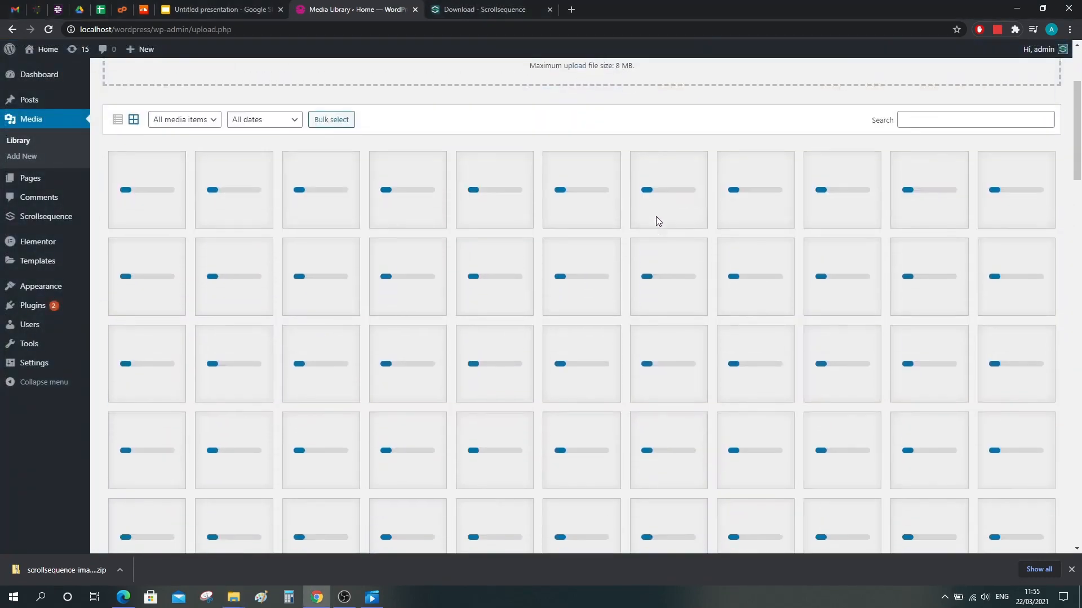
scroll(657, 228, "down", 5)
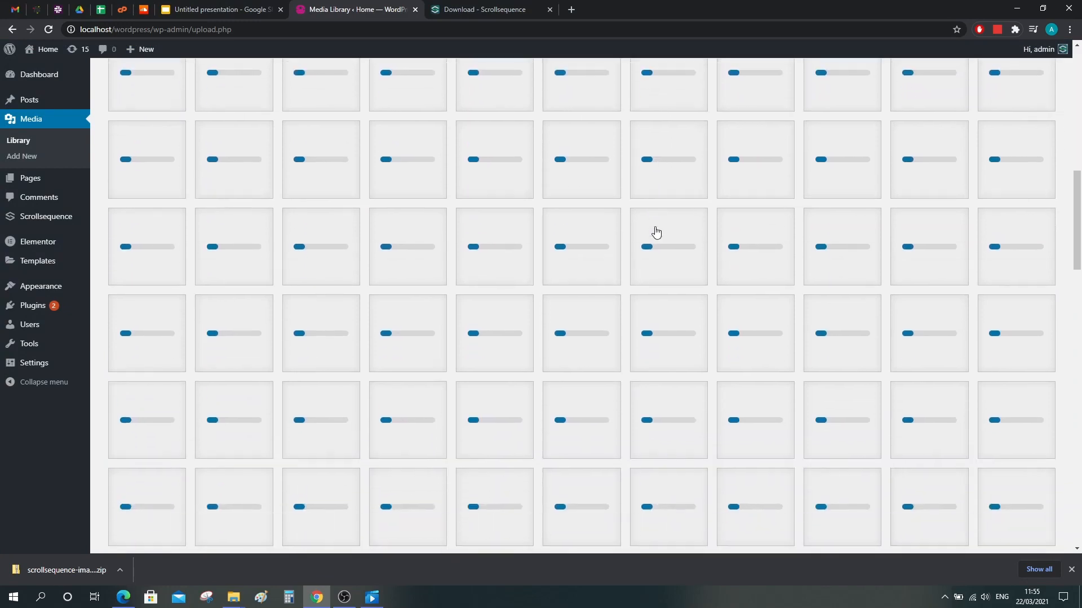
scroll(656, 233, "down", 1)
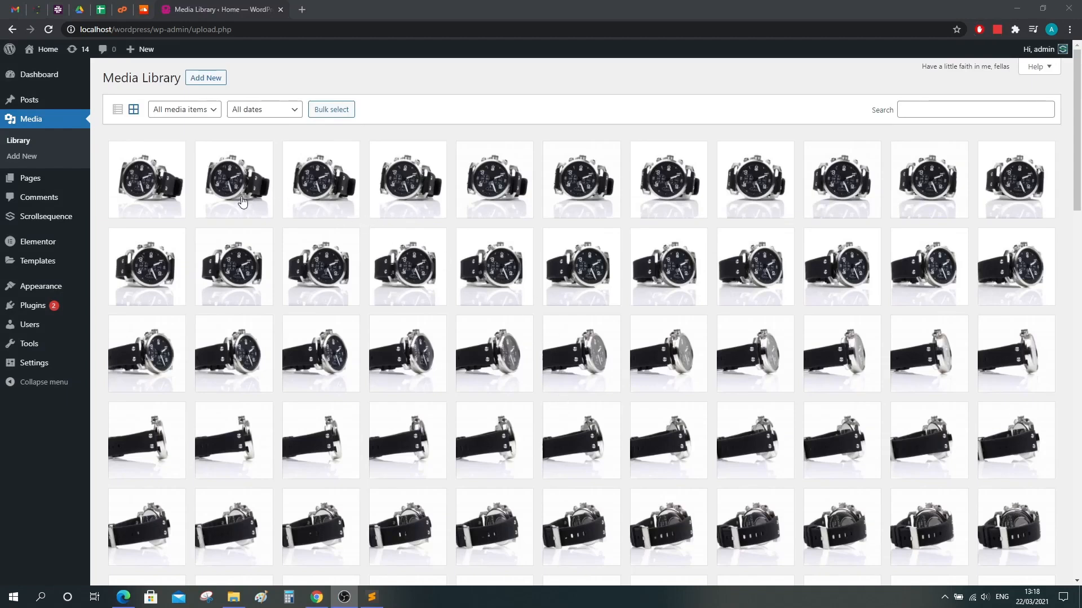
Create a new Scrollsequence titled "Watch Example Tutorial" and add its first scene
mouse_move(56, 222)
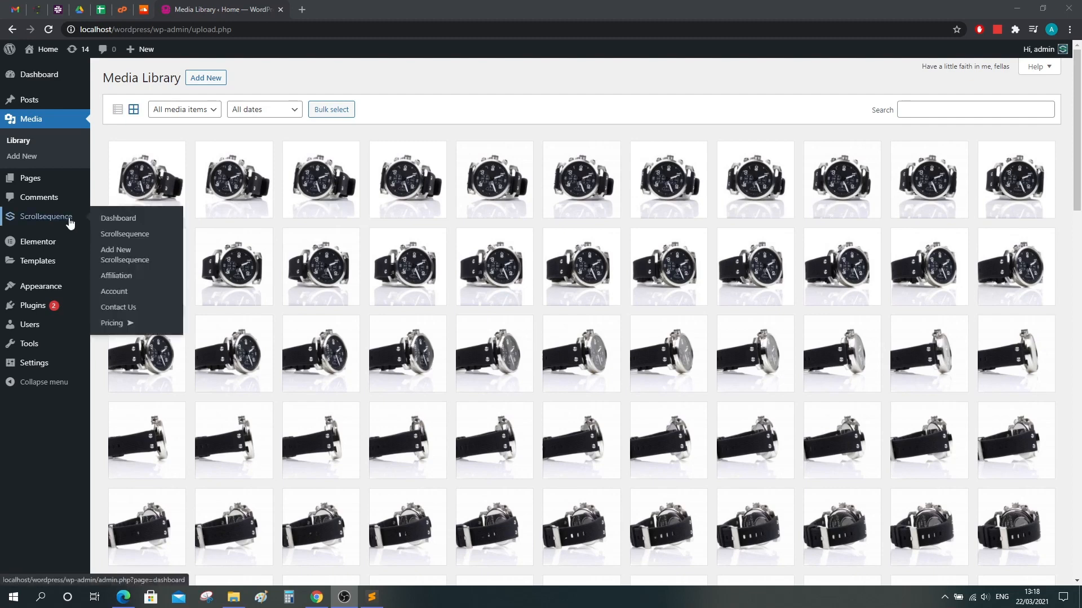
left_click(121, 256)
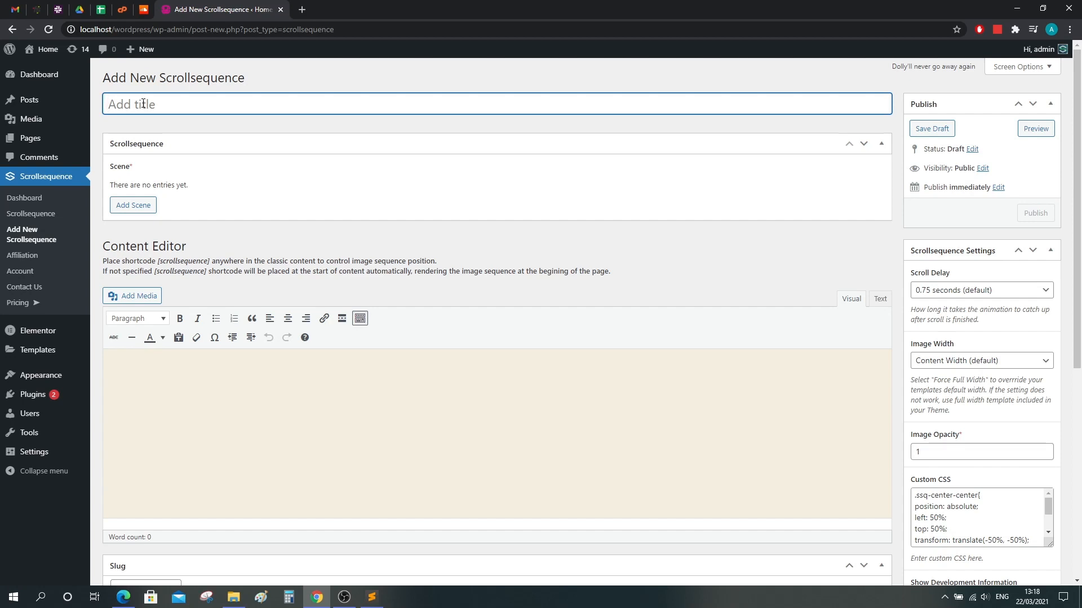
type("Watch Example Tutorial")
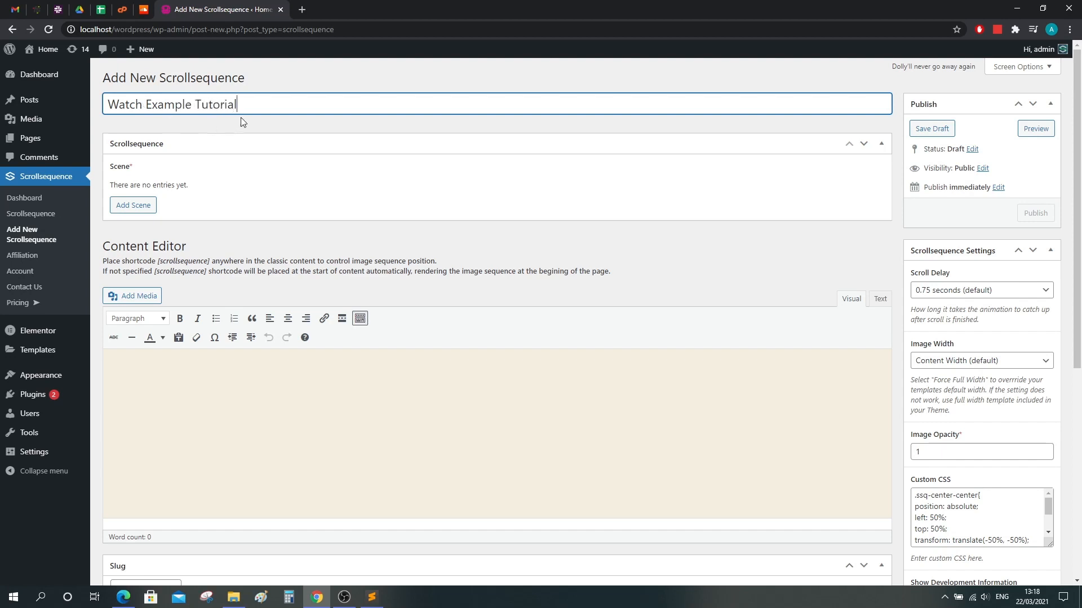
left_click_drag(239, 105, 111, 104)
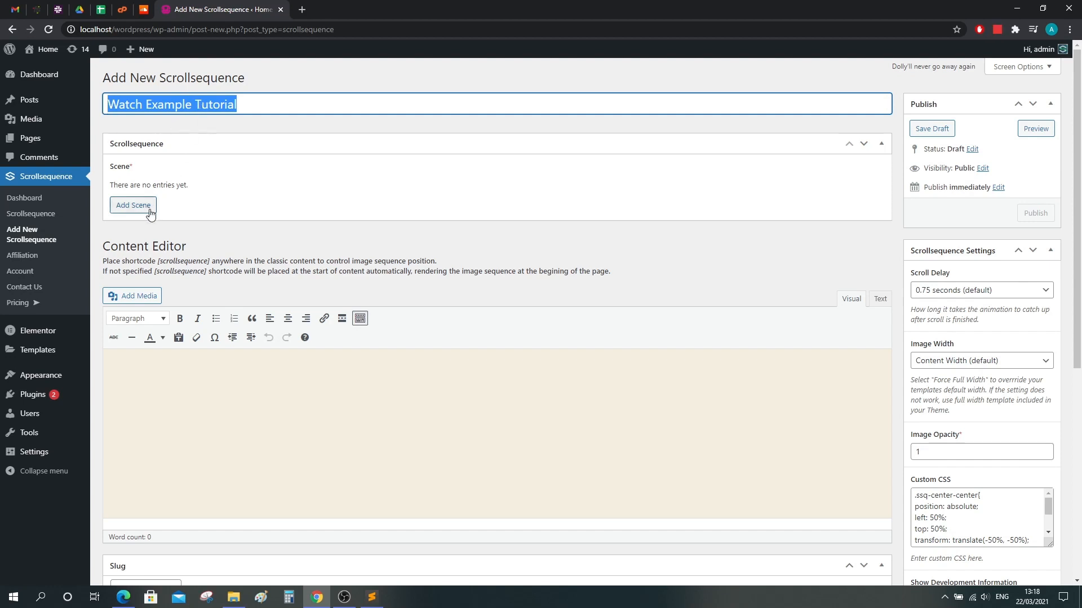
left_click(214, 187)
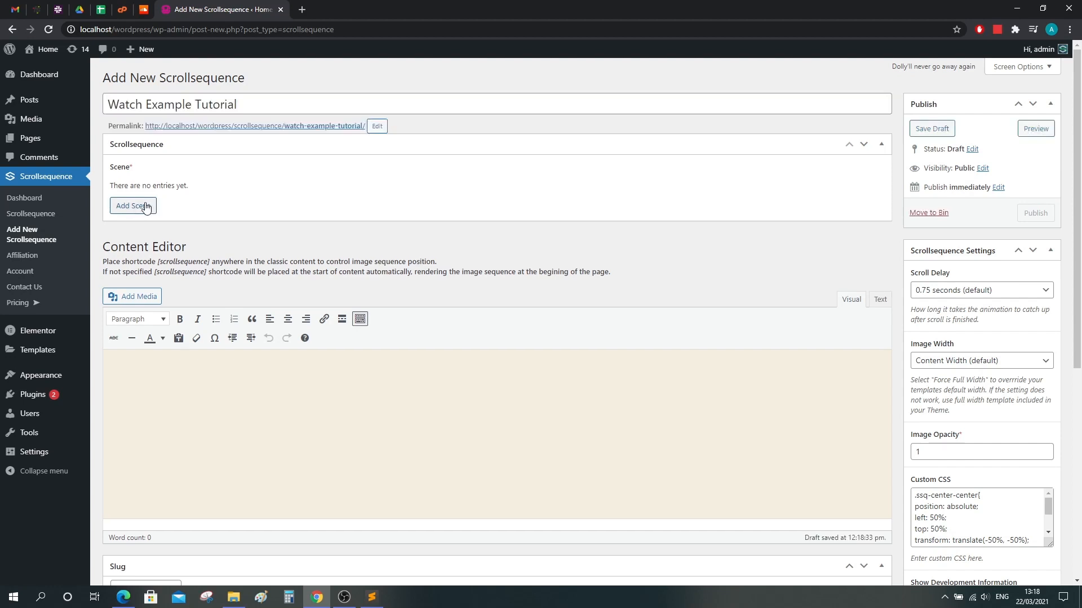
left_click(145, 206)
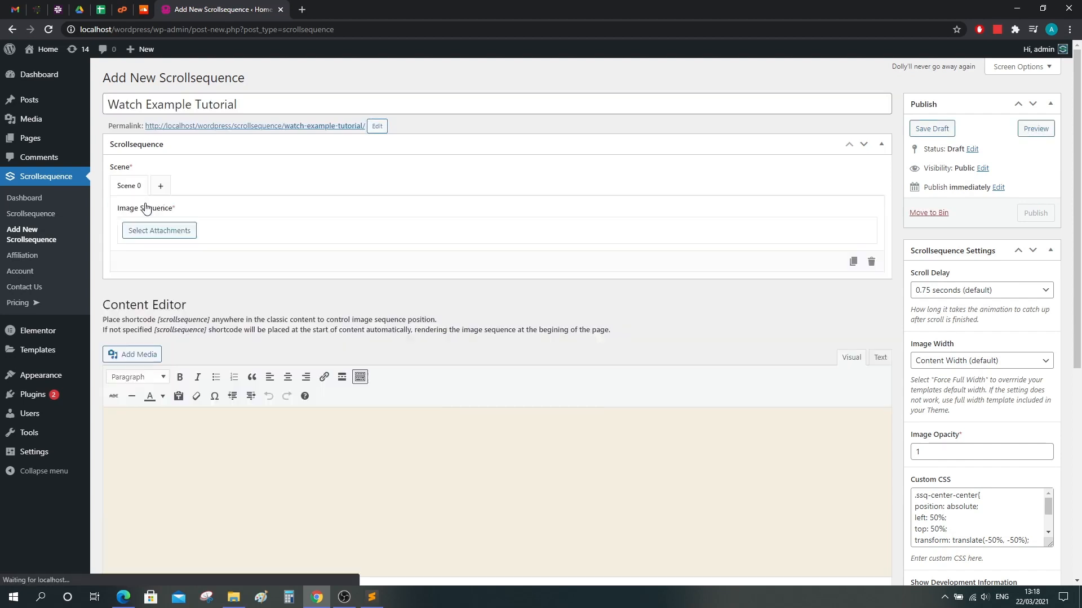
Add Scene 1, Scene 2 and Scene 3 after Scene 0 and try shifting Scene 3 in the scene order
left_click(165, 192)
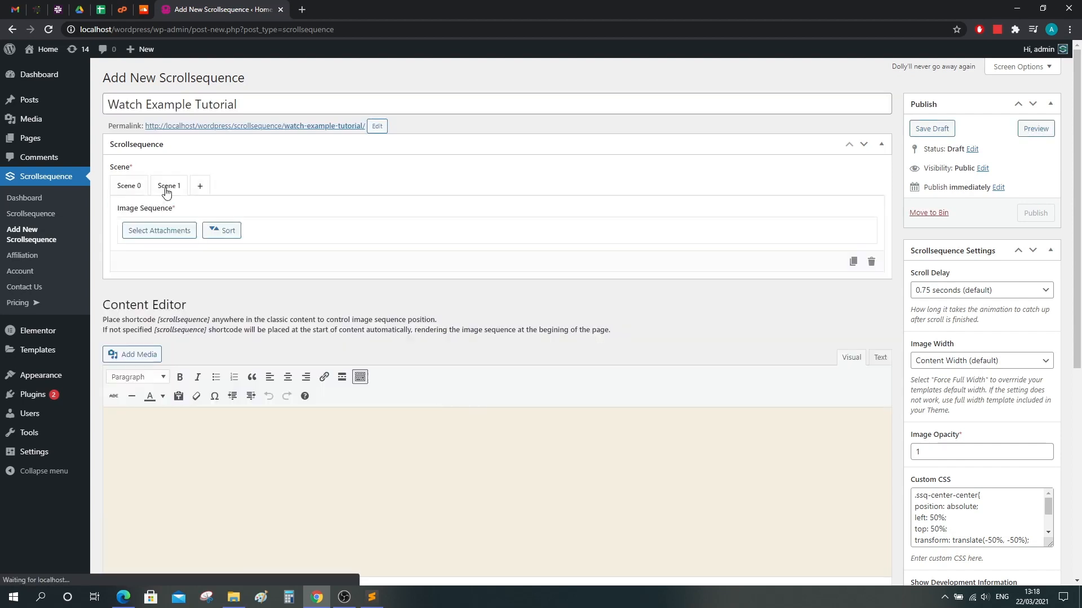
left_click(201, 192)
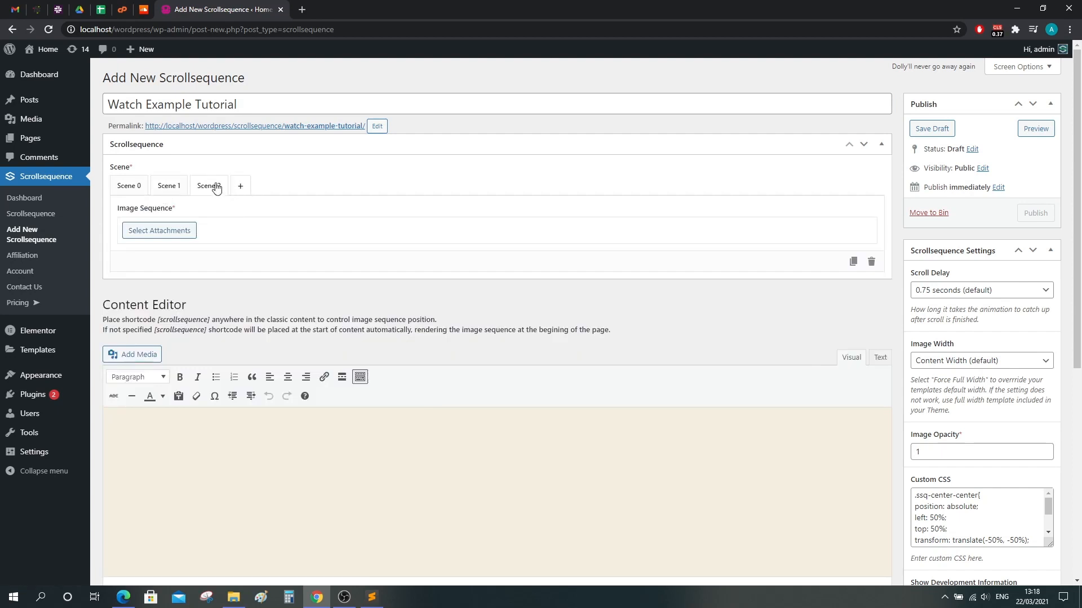
left_click(249, 193)
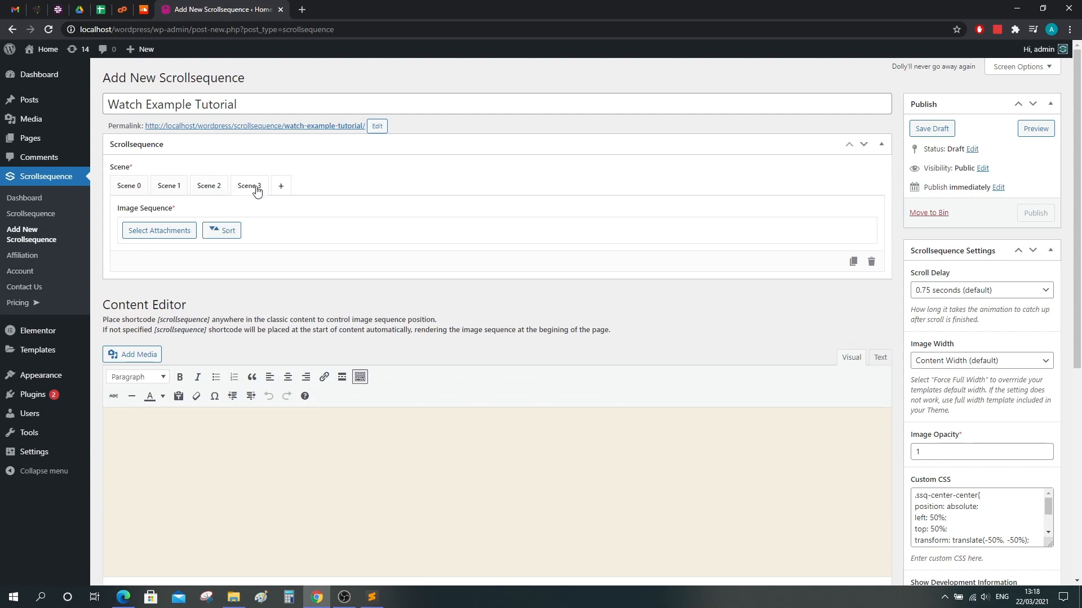
mouse_move(249, 192)
left_mouse_down()
mouse_move(176, 187)
mouse_move(253, 193)
left_mouse_up()
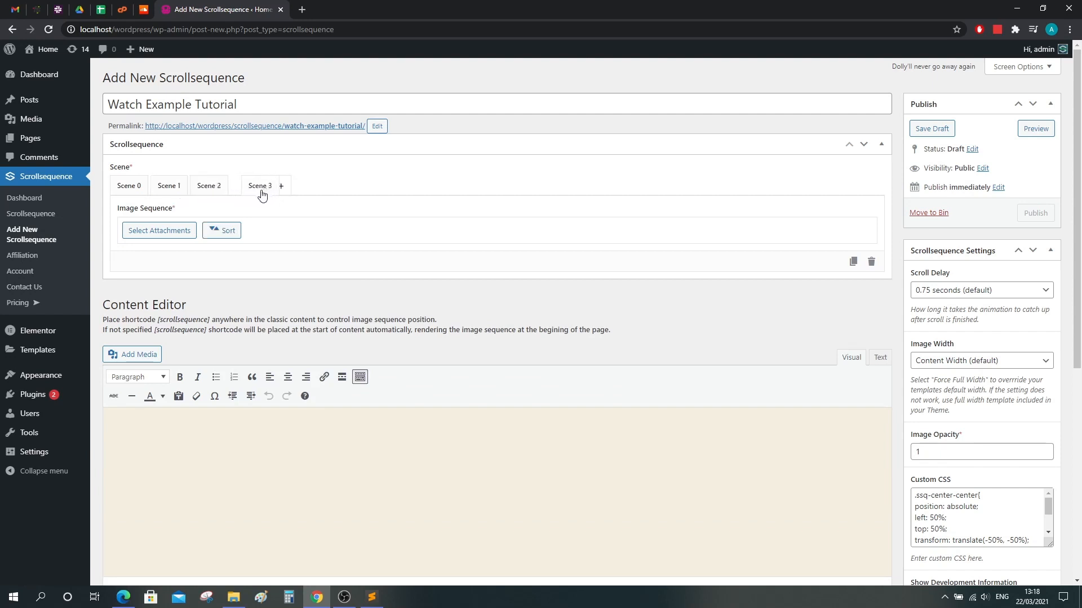
Delete the three extra scenes so that only Scene 0 is left in the Scrollsequence
left_click(872, 263)
left_click(872, 263)
left_click(872, 264)
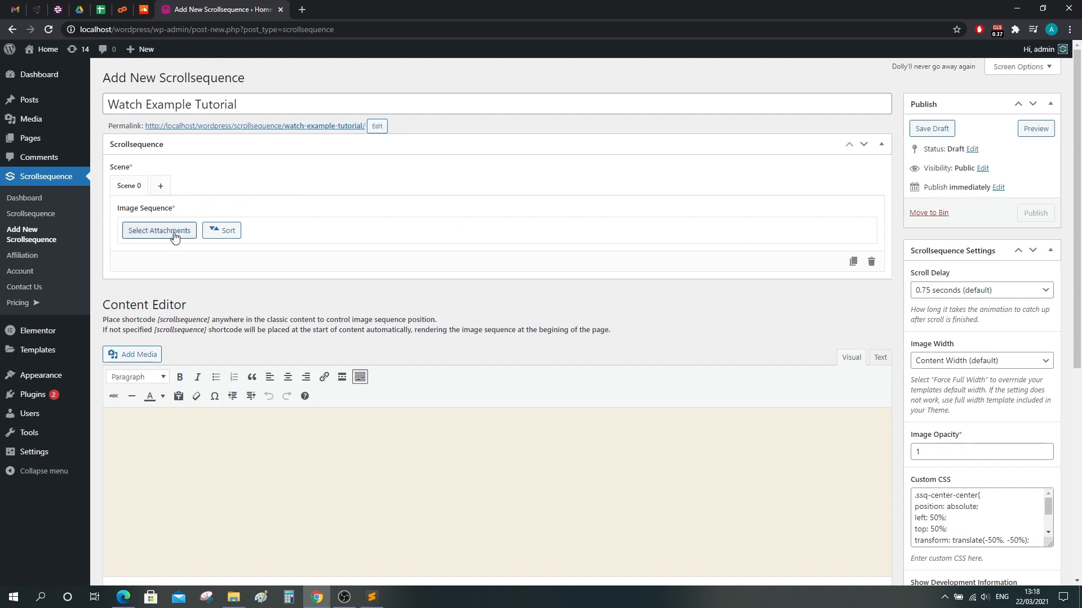
Attach the watch images from scene01411.jpg through scene00211.jpg in the Media Library to Scene 0's image sequence
left_click(140, 237)
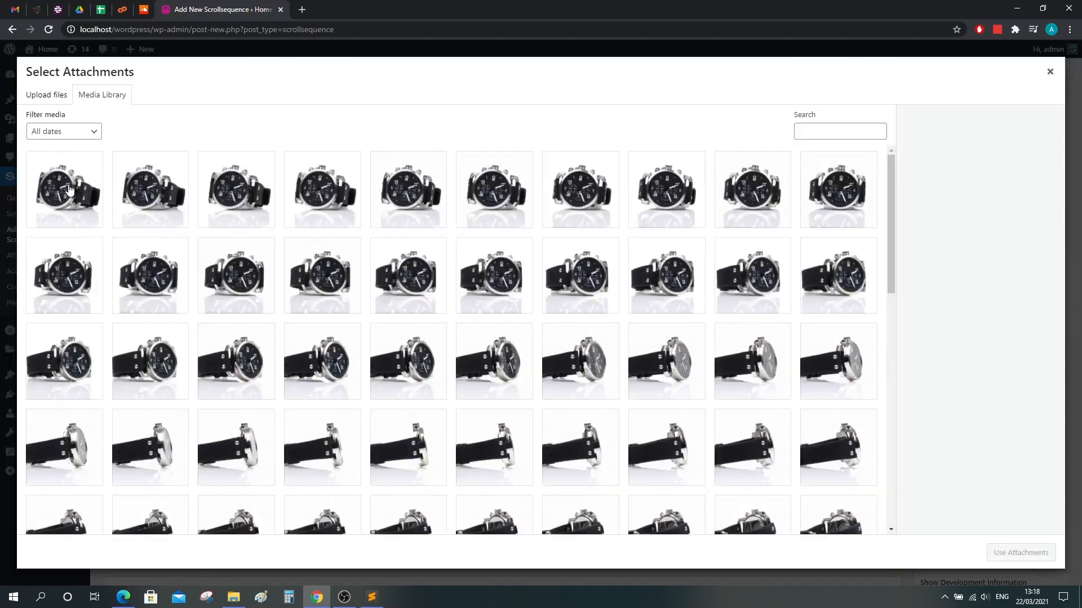
left_click(69, 190)
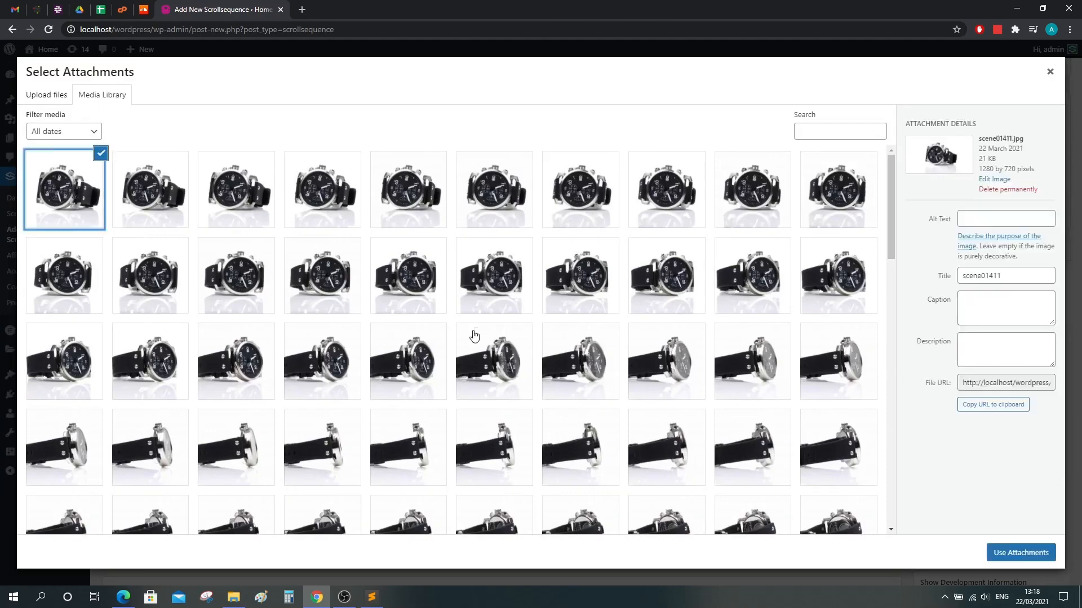
scroll(461, 333, "down", 10)
scroll(499, 328, "down", 3)
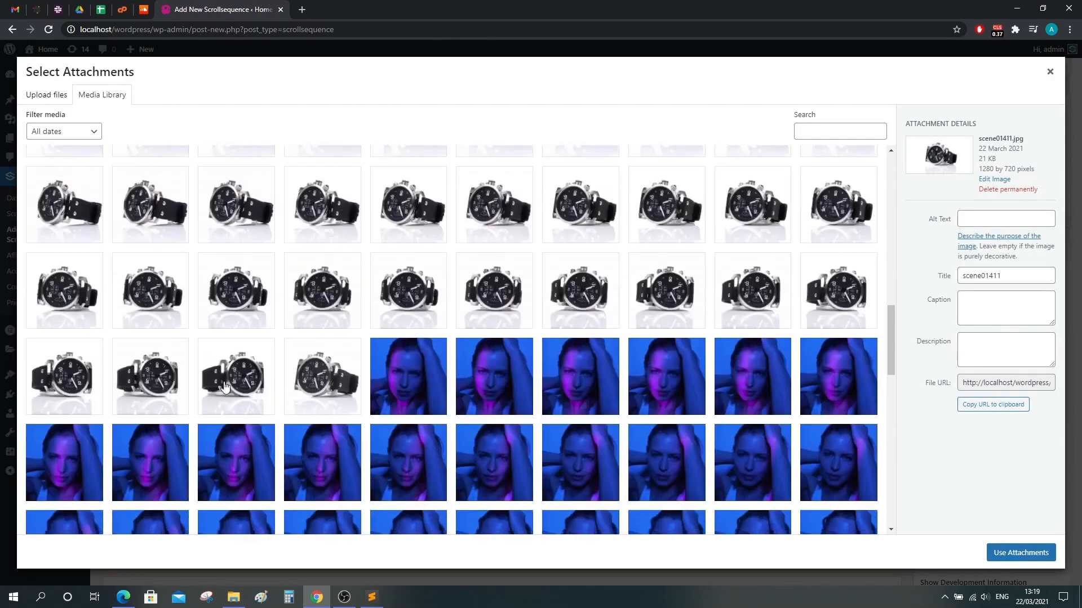
left_click(806, 307, "shift")
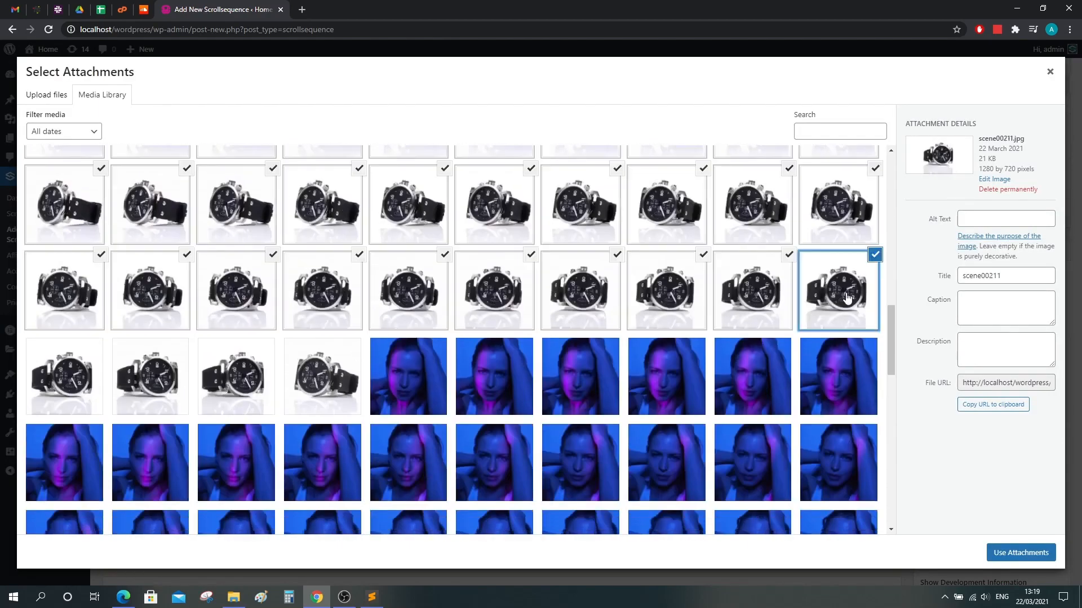
scroll(739, 320, "up", 5)
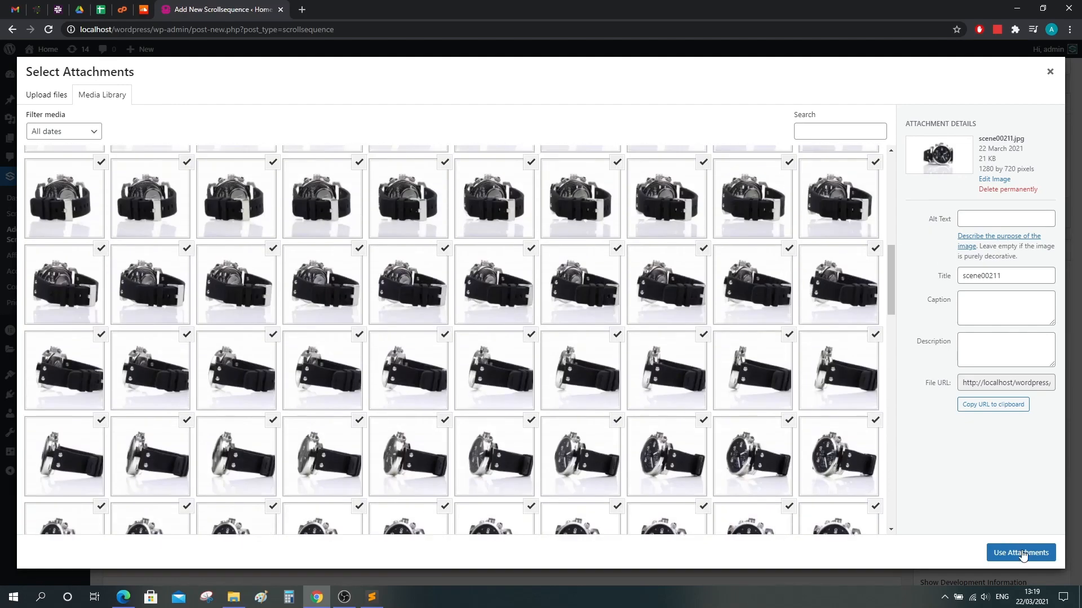
left_click(1024, 554)
left_click_drag(1080, 196, 1080, 220)
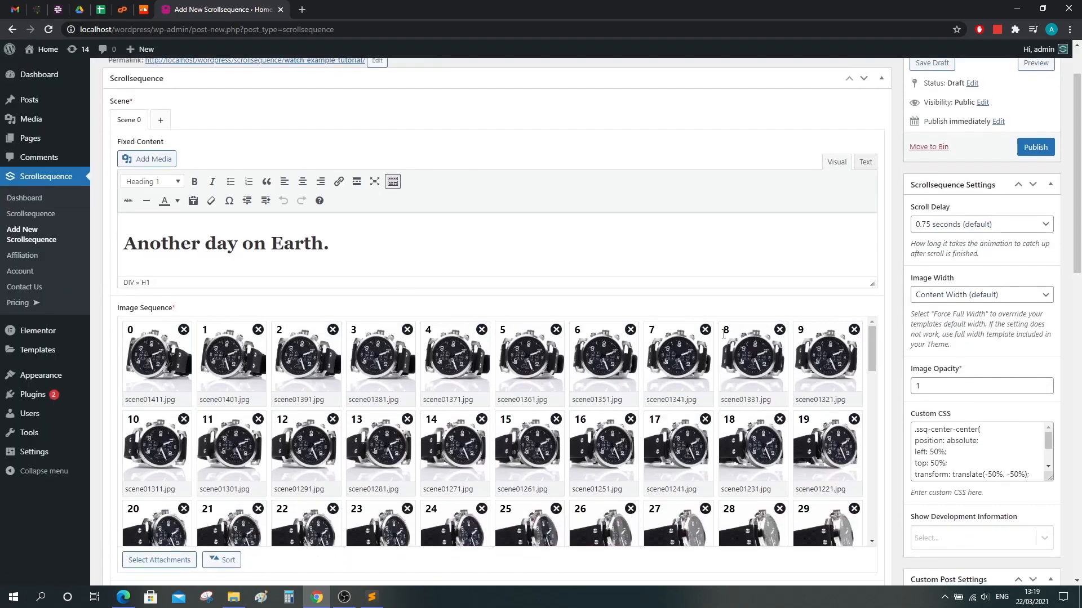
Look through Scene 0's attached images and add a fixed content animation entry for its heading
left_click_drag(871, 345, 896, 515)
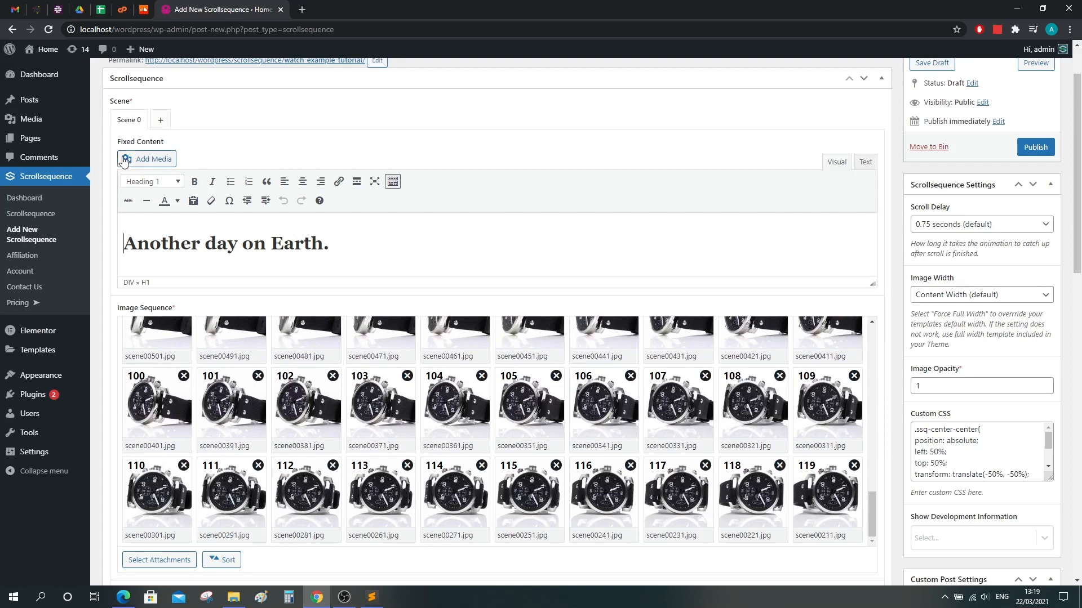
left_click_drag(361, 248, 123, 240)
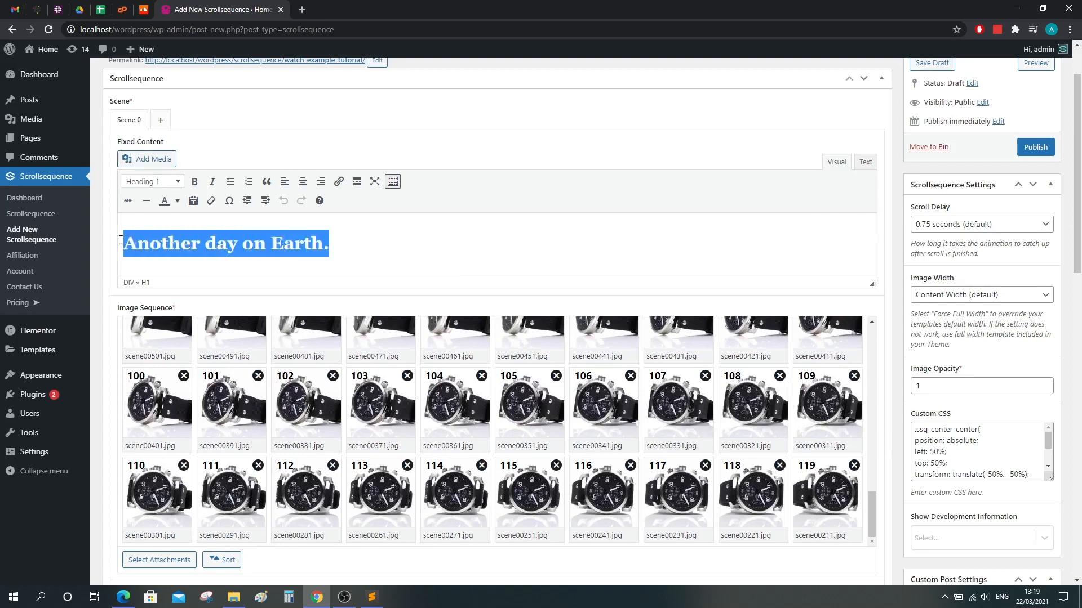
left_click(171, 254)
left_click_drag(358, 250, 124, 243)
scroll(882, 217, "down", 6)
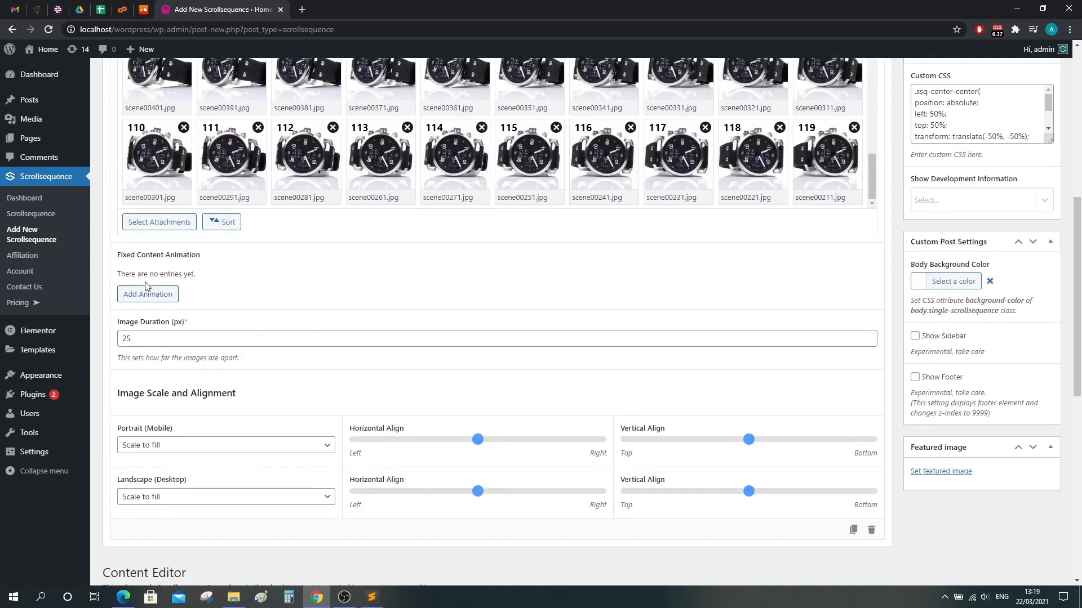
left_click(146, 293)
left_click(307, 293)
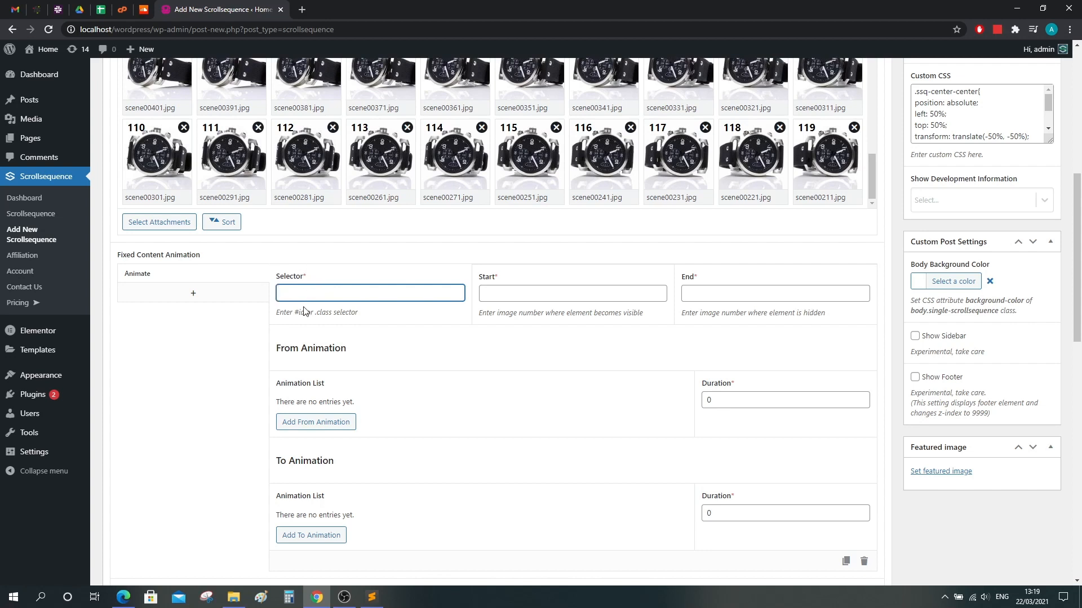
left_click(521, 295)
left_click(716, 296)
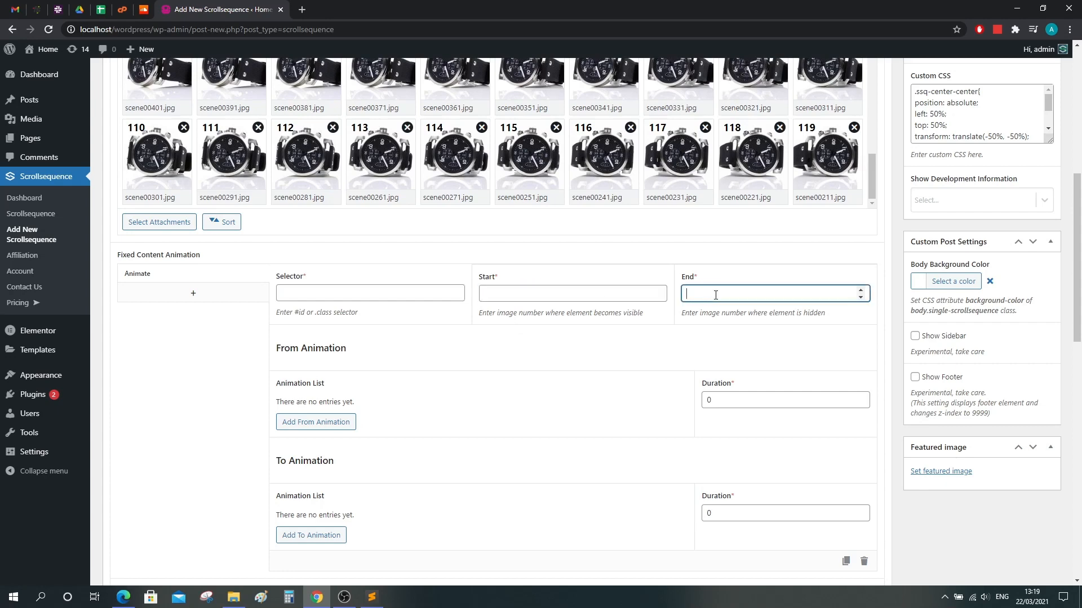
Set the fixed content animation's selector to #heading, with start image 0 and end image 30
scroll(519, 352, "up", 3)
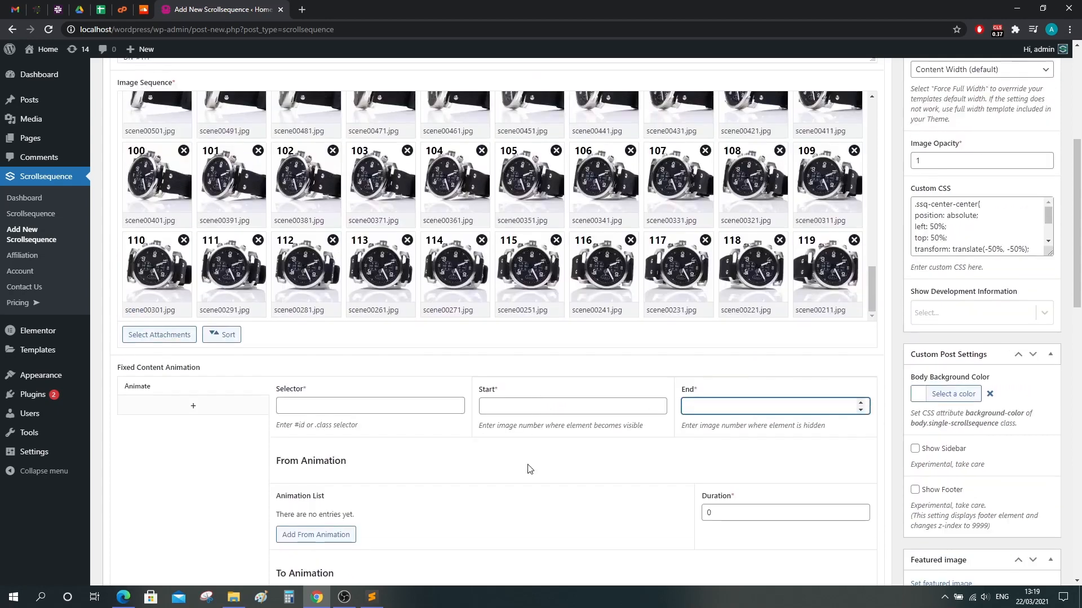
scroll(454, 309, "up", 5)
scroll(133, 188, "up", 10)
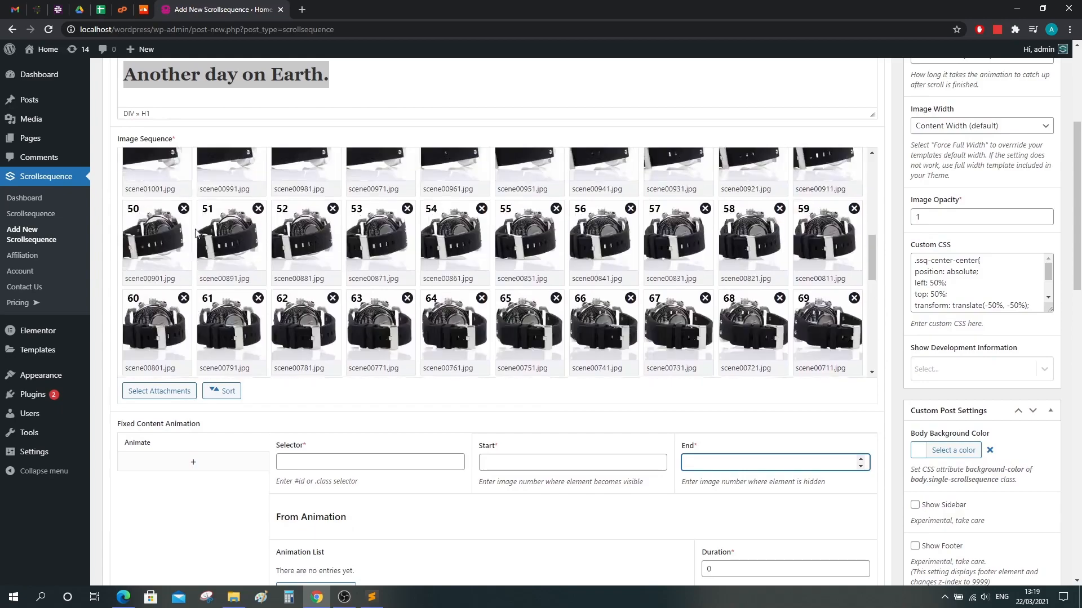
scroll(203, 463, "up", 2)
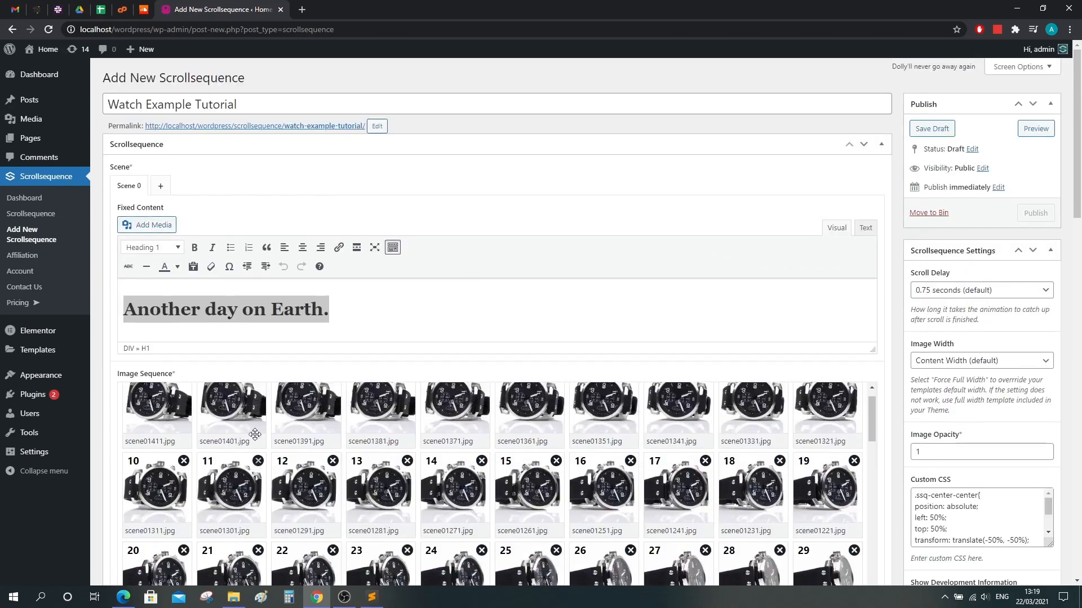
scroll(589, 431, "down", 4)
left_click(313, 479)
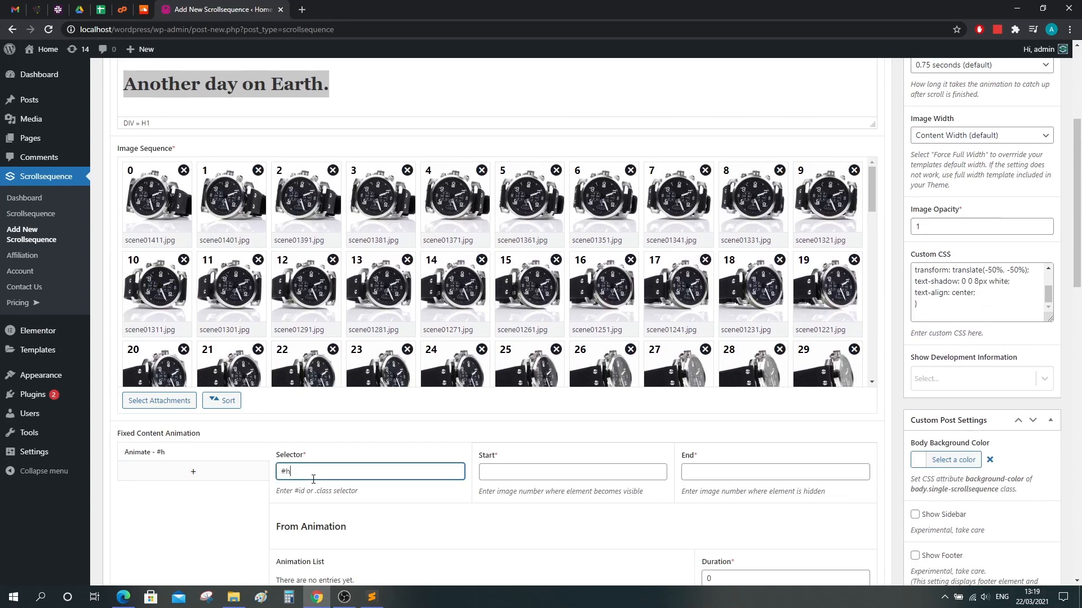
left_click(527, 474)
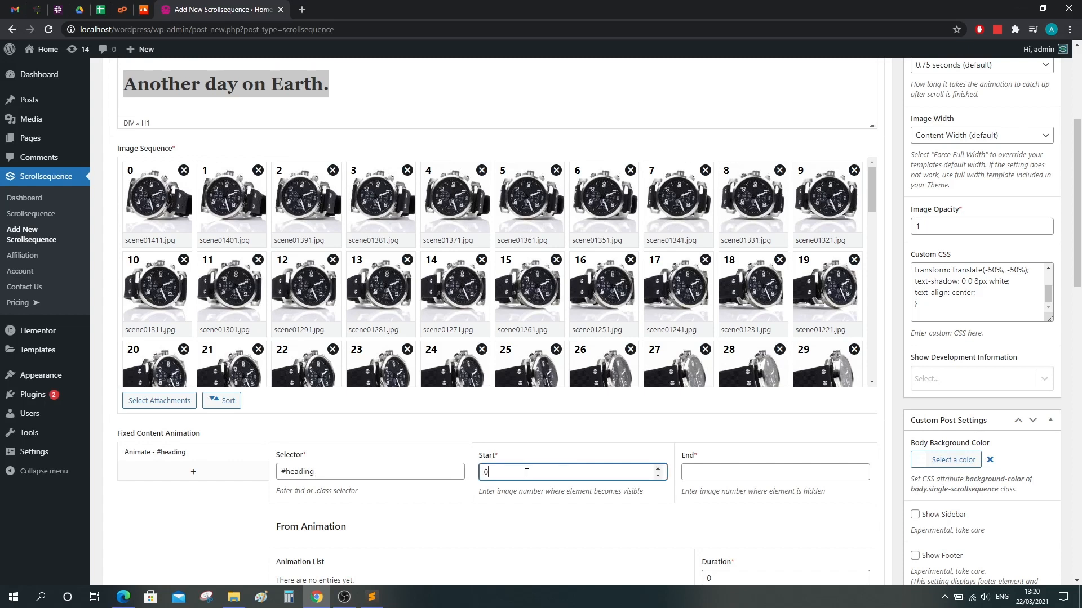
left_click(691, 473)
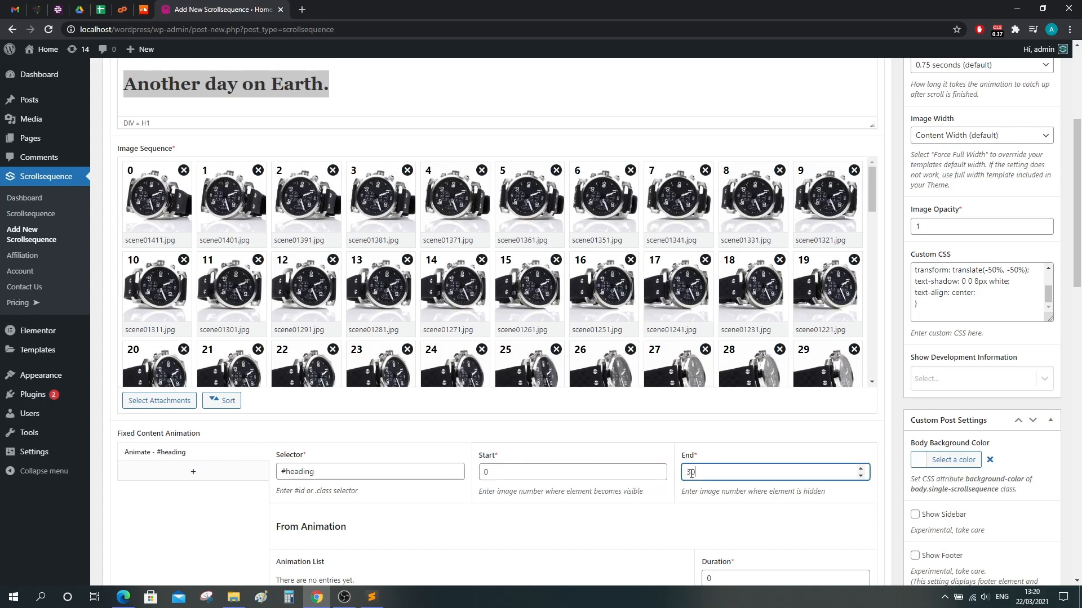
type("30")
left_click(229, 513)
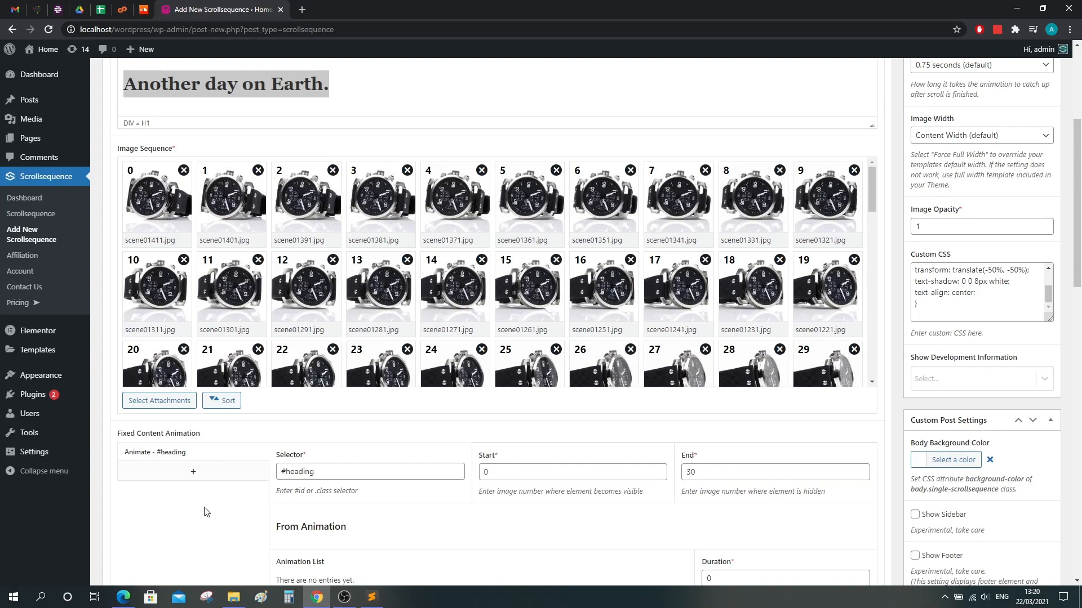
Try a class dot in place of the # prefix in the animation's selector, and restore the # prefix
scroll(451, 488, "up", 4)
scroll(263, 428, "down", 2)
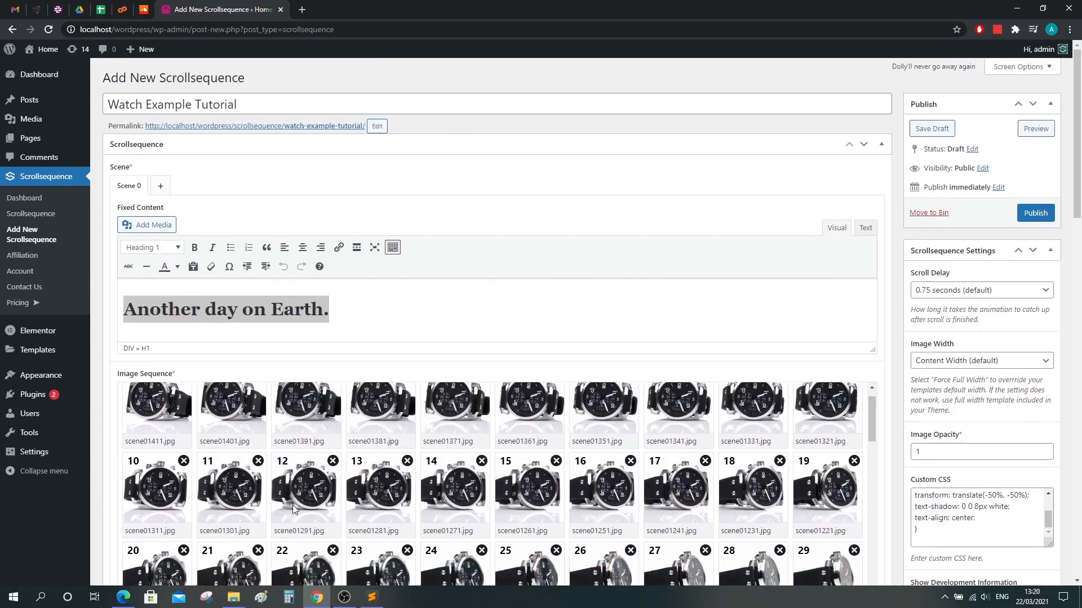
scroll(262, 410, "down", 5)
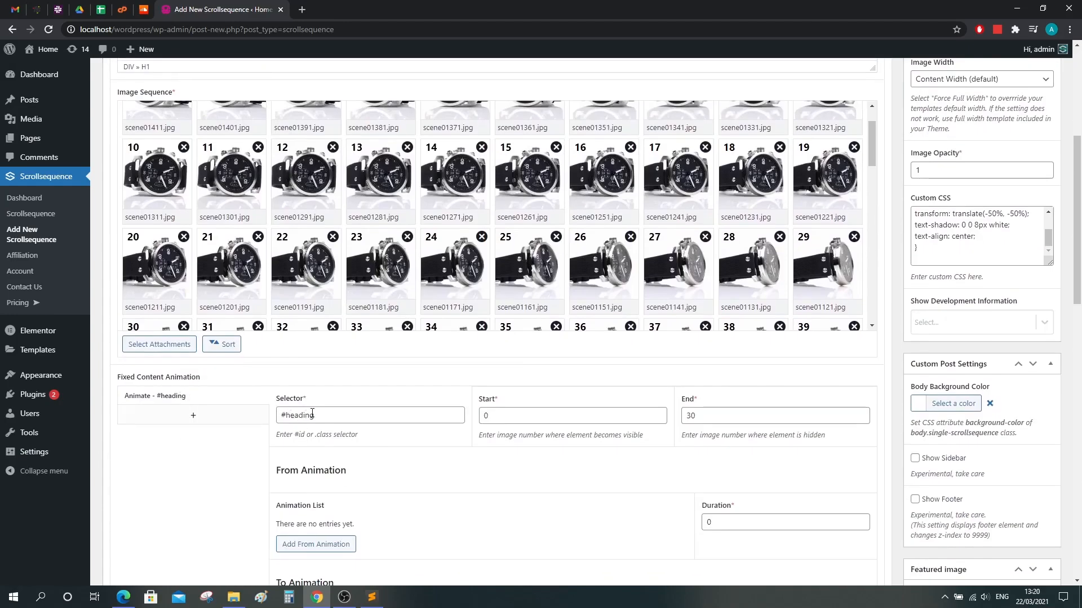
left_click(281, 414)
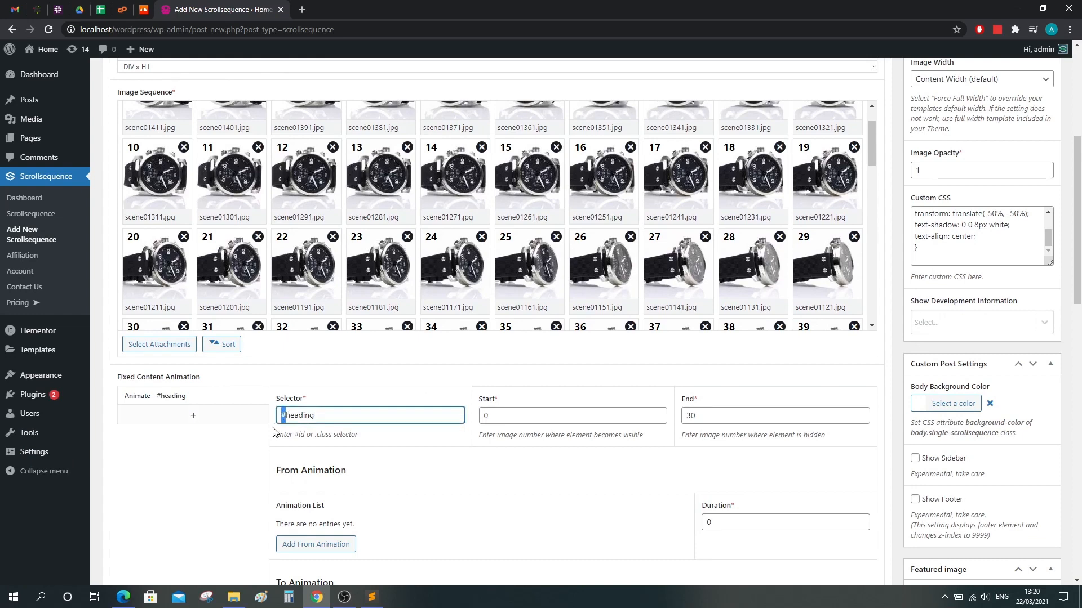
type(".")
key("BackSpace")
type("#")
left_click(231, 504)
Change the h1 element's id to "heading" in the HTML source of Scene 0's fixed content
scroll(231, 504, "up", 5)
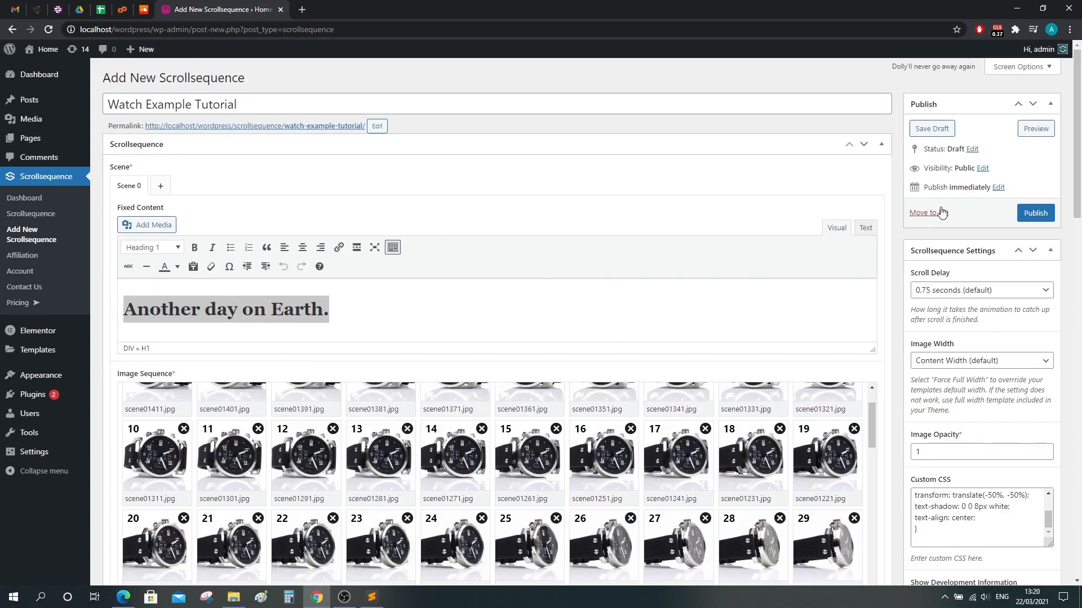
left_click(864, 229)
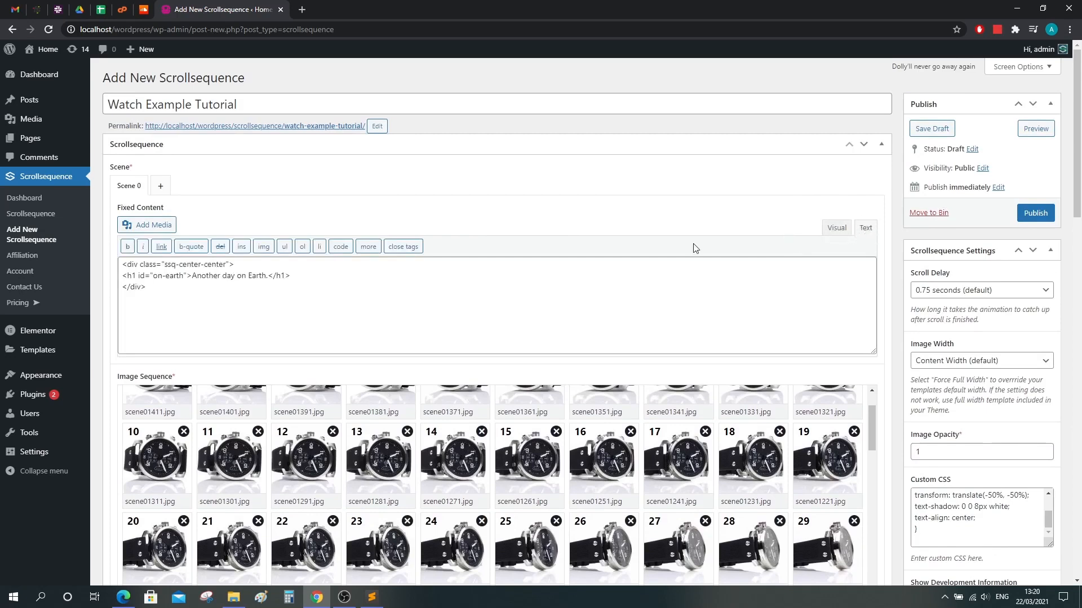
left_click(144, 275)
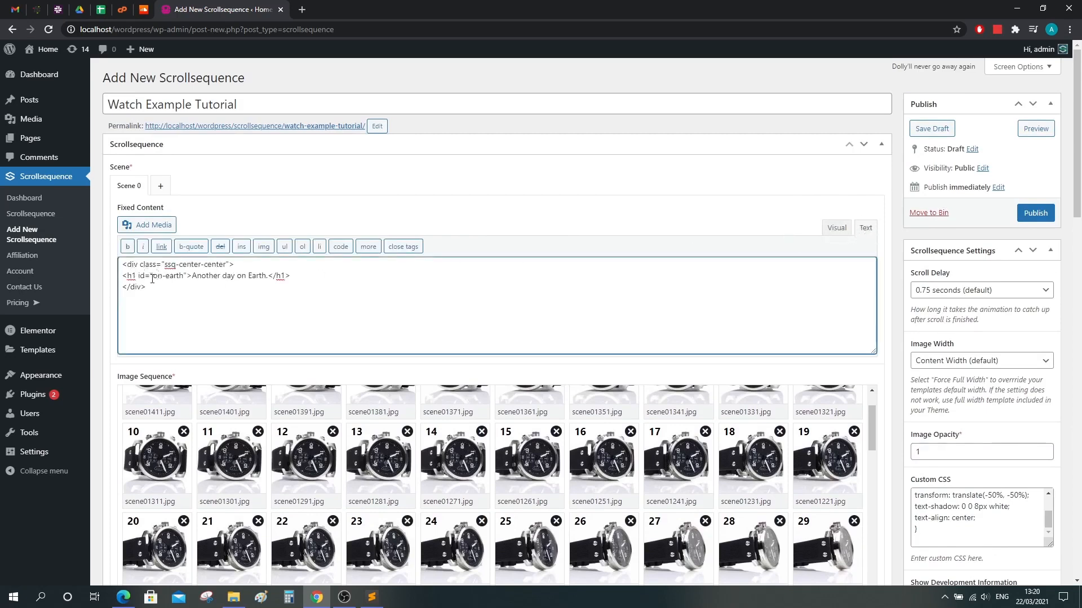
left_click_drag(155, 277, 187, 277)
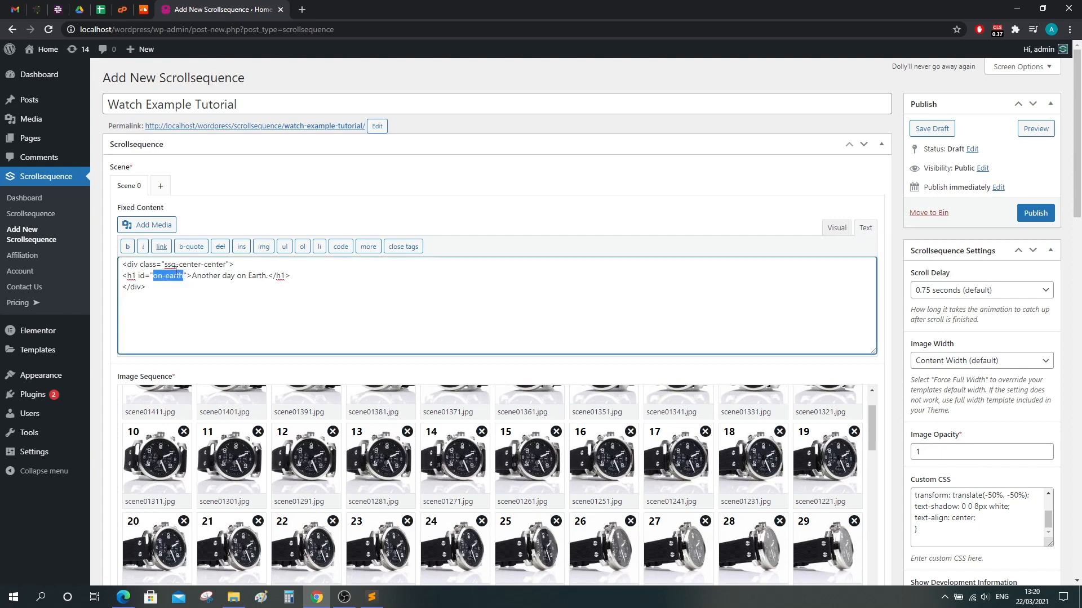
type("heading")
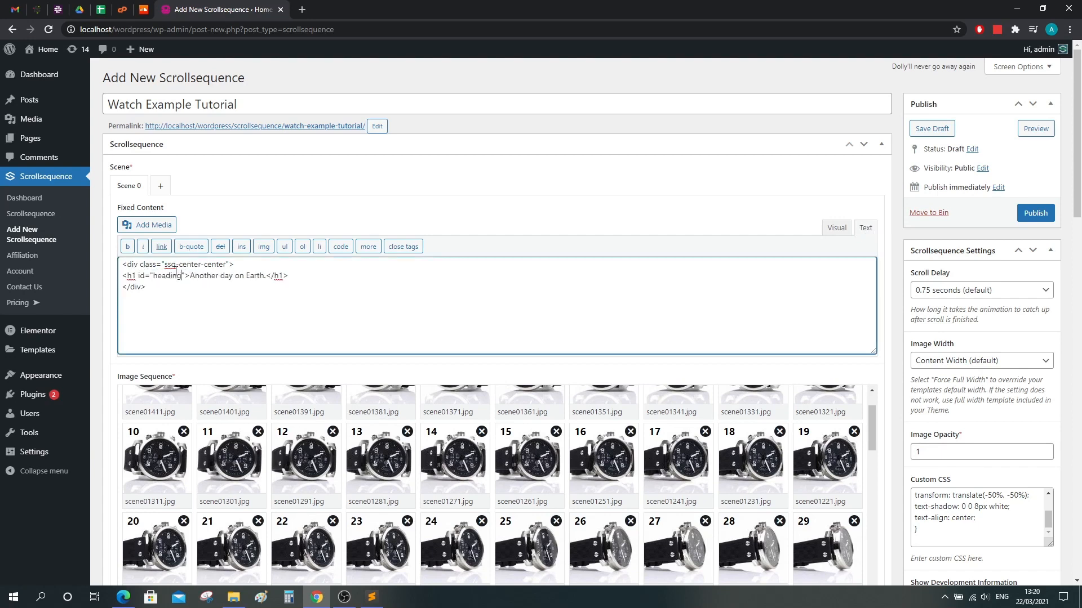
left_click(101, 319)
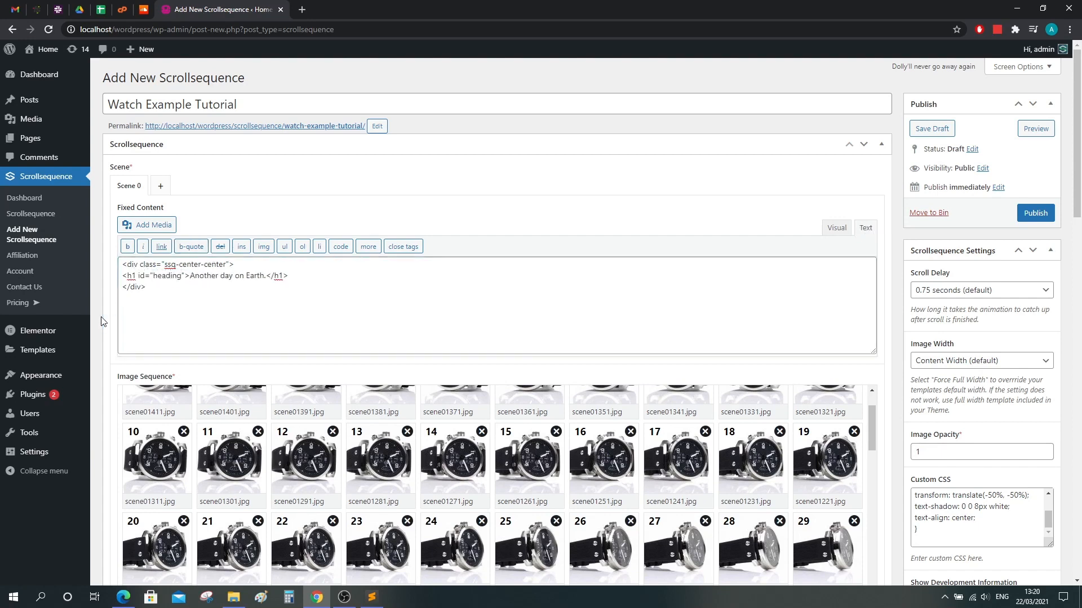
Set Scene 0's image duration to 10 px
scroll(101, 321, "down", 4)
scroll(103, 322, "down", 7)
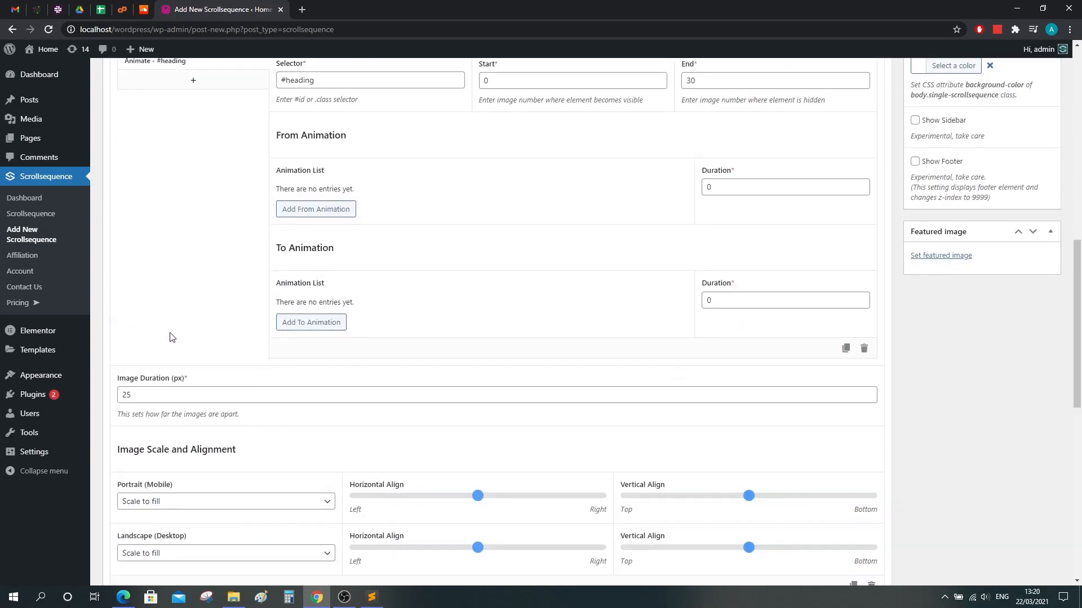
scroll(208, 410, "down", 1)
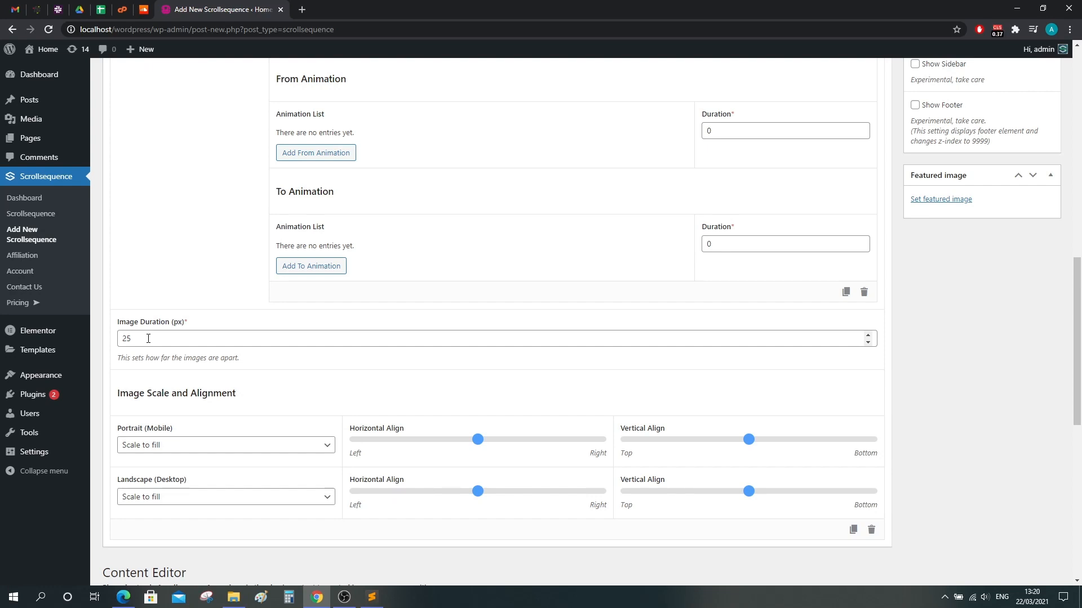
left_click_drag(136, 338, 119, 340)
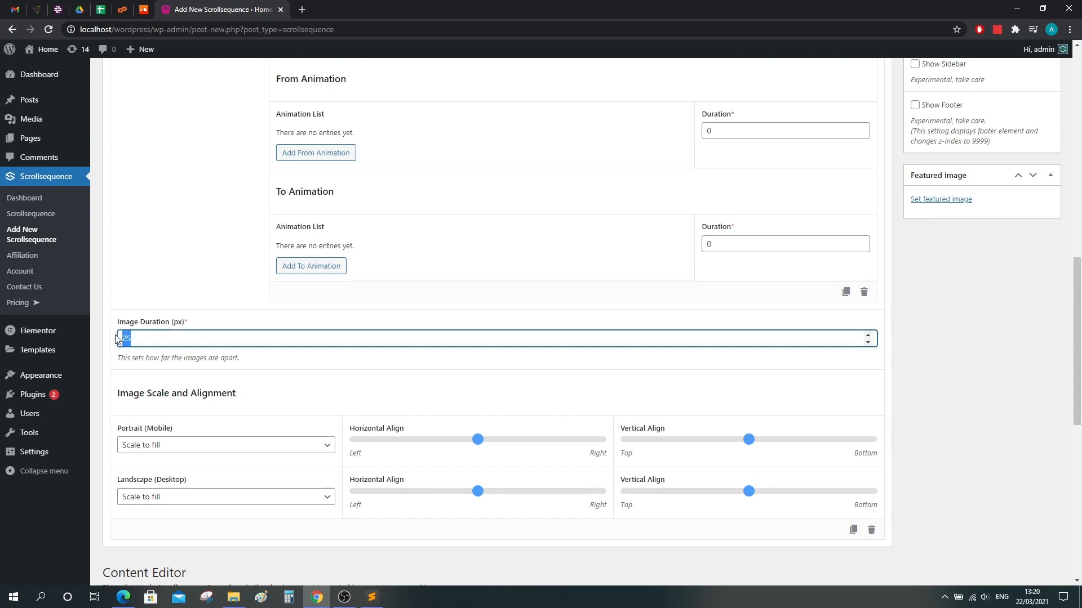
type("10")
left_click(239, 382)
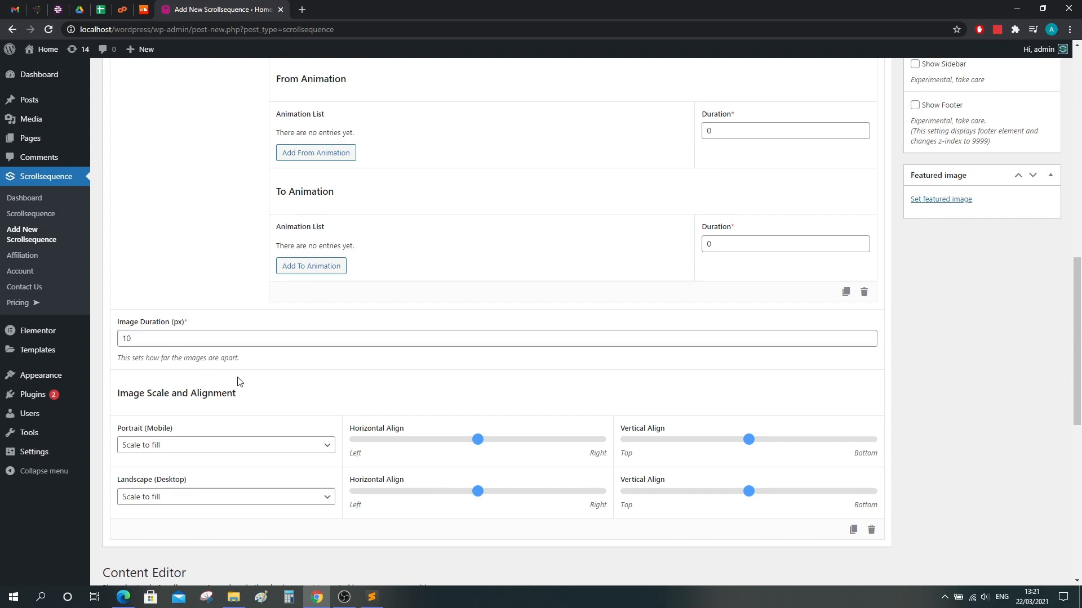
Examine the scaling options available for portrait (mobile) images in Image Scale and Alignment
scroll(243, 390, "down", 3)
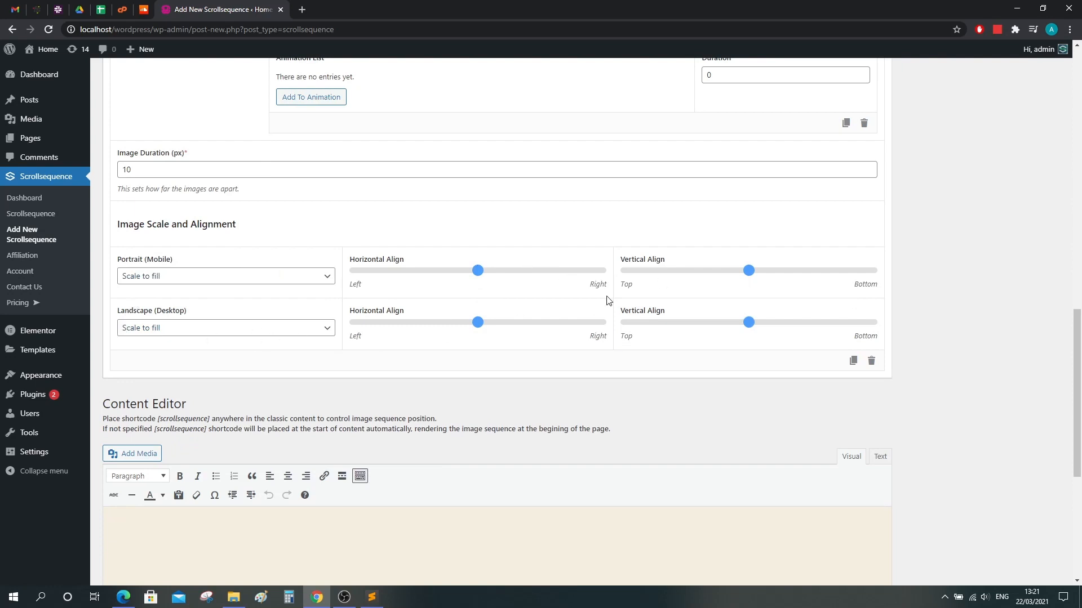
left_click(146, 278)
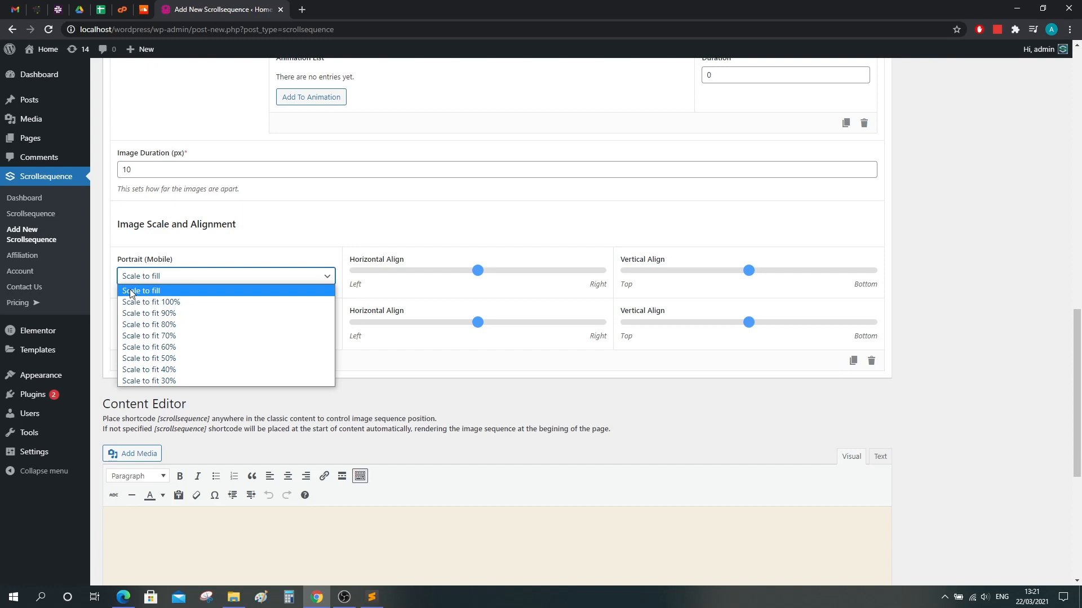
left_click(101, 290)
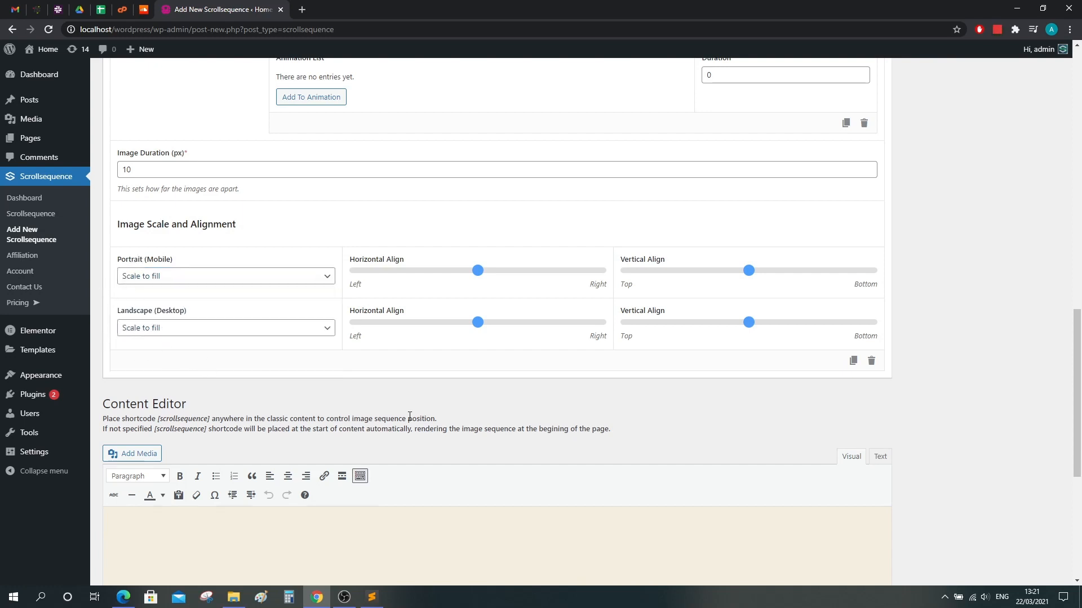
Publish the Scrollsequence and open its live page in a separate browser tab
scroll(621, 422, "up", 20)
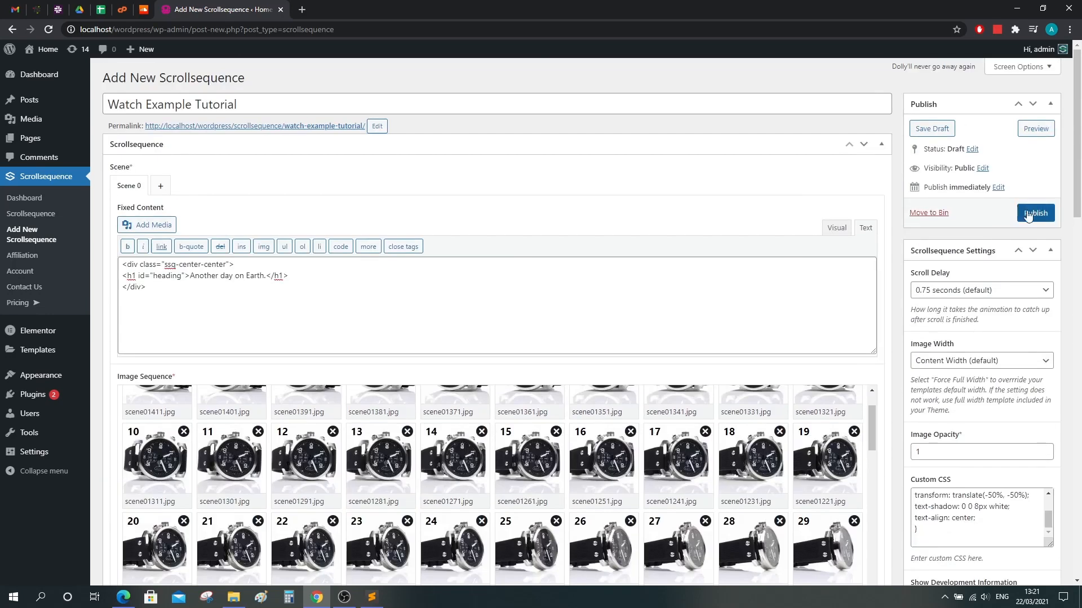
left_click(1037, 213)
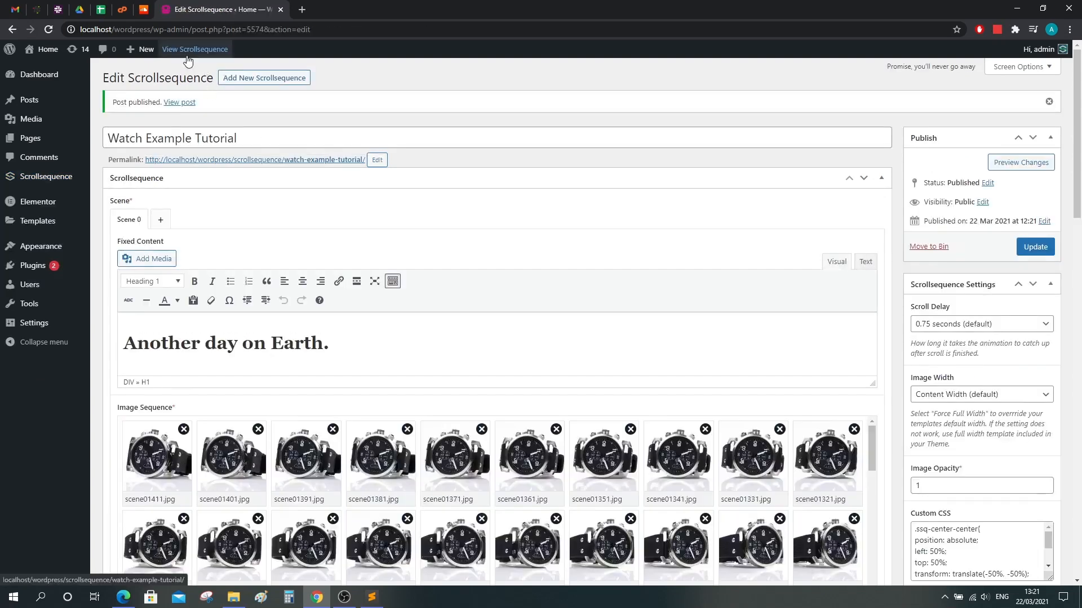
middle_click(187, 57)
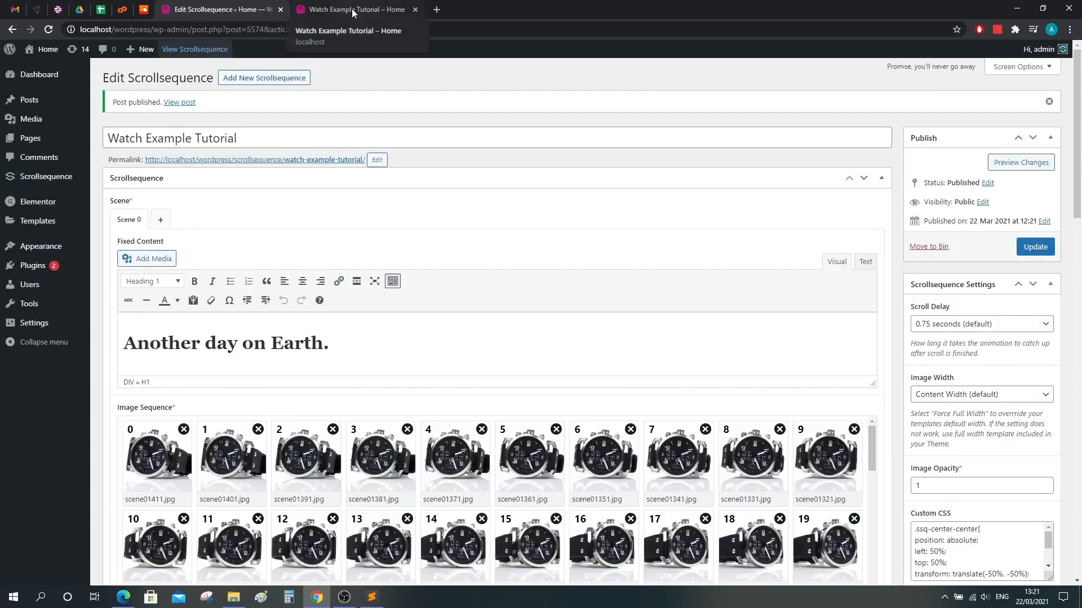
left_click(351, 9)
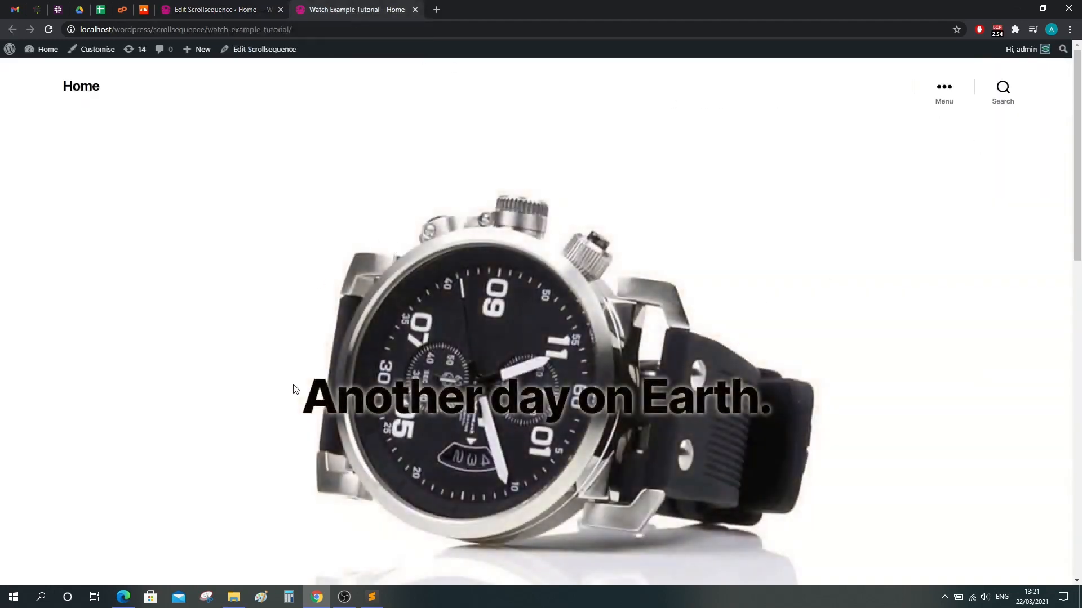
Check the centred heading text and the scroll-driven watch animation on the live page
left_click_drag(295, 404, 837, 375)
left_click(778, 399)
left_click(839, 374)
mouse_move(1076, 188)
left_mouse_down()
mouse_move(1080, 507)
mouse_move(1078, 186)
left_mouse_up()
Shrink the browser window to a narrow phone-like width and test the watch animation by scrolling both ways
double_click(662, 10)
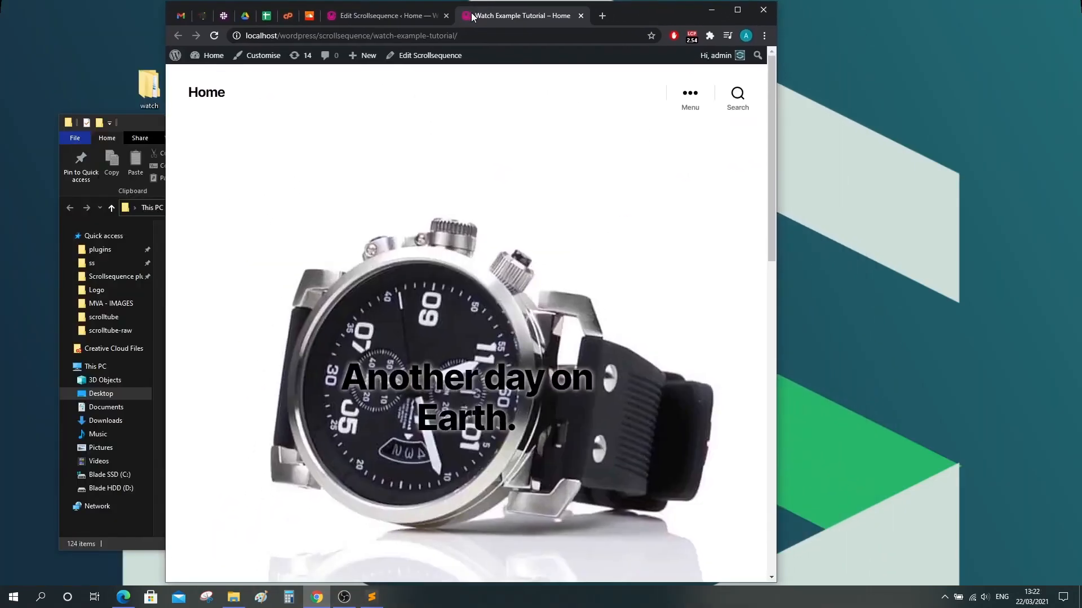
left_click_drag(779, 209, 447, 210)
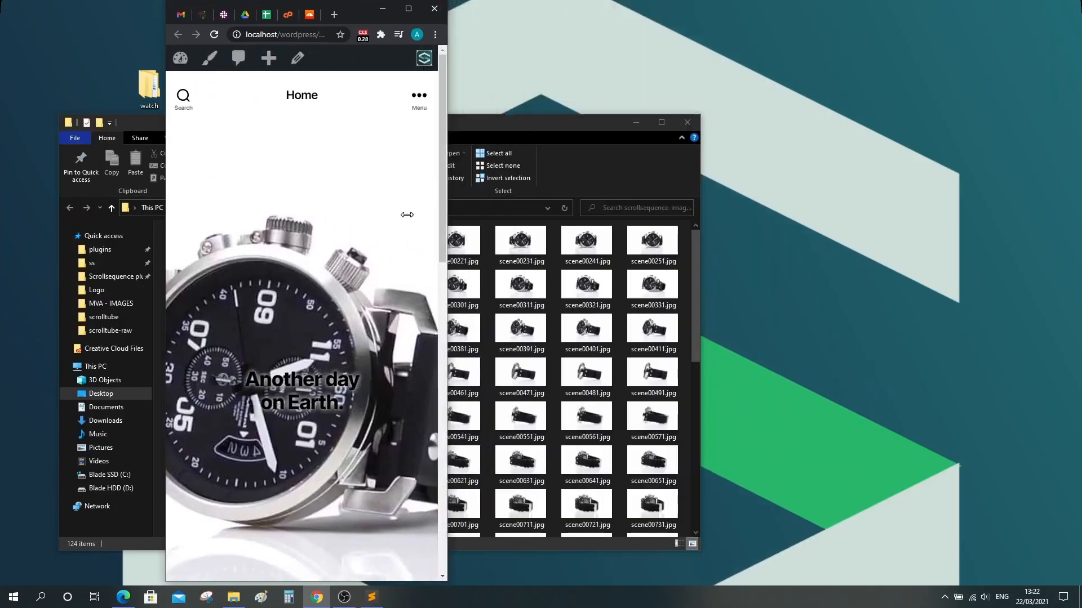
scroll(305, 297, "down", 3)
scroll(313, 305, "up", 3)
scroll(321, 303, "down", 5)
scroll(324, 308, "up", 5)
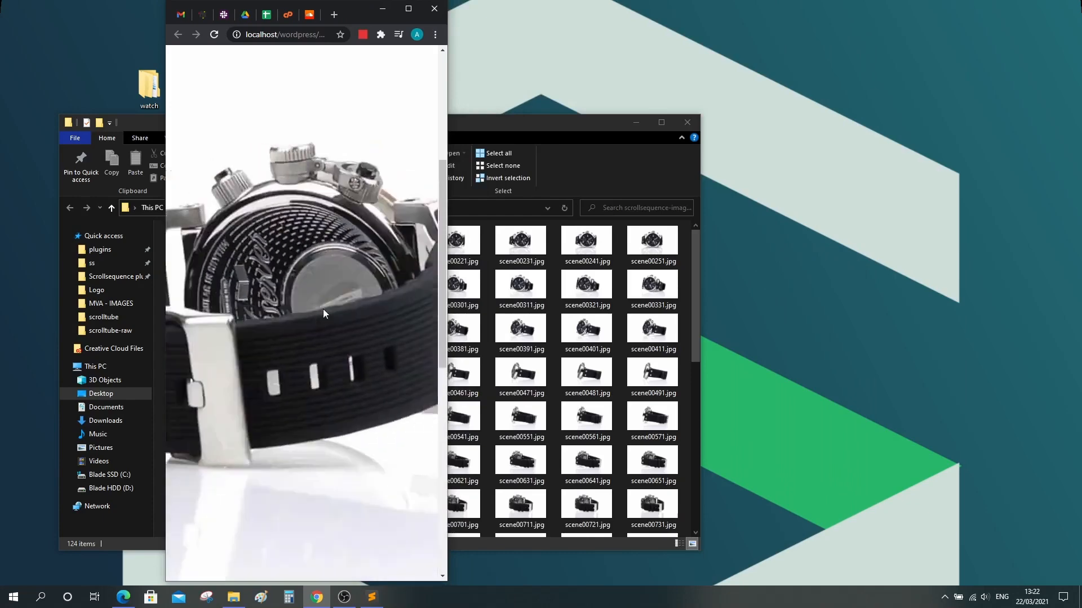
Maximize the browser and, in the Scrollsequence editor, set both portrait (mobile) and landscape (desktop) image scaling to Scale to fit 80%
left_click(408, 9)
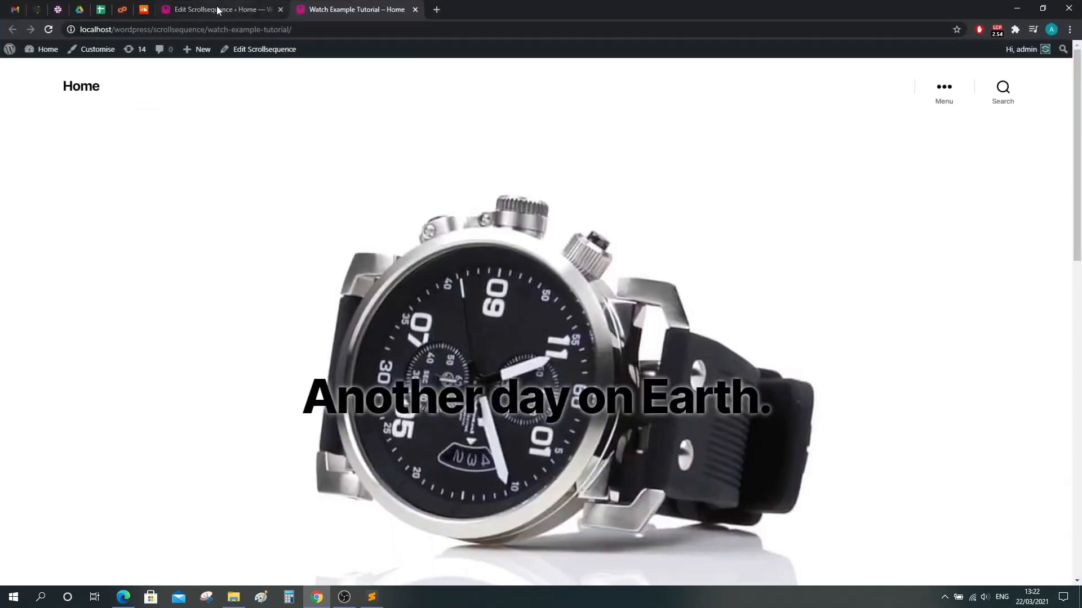
left_click(218, 10)
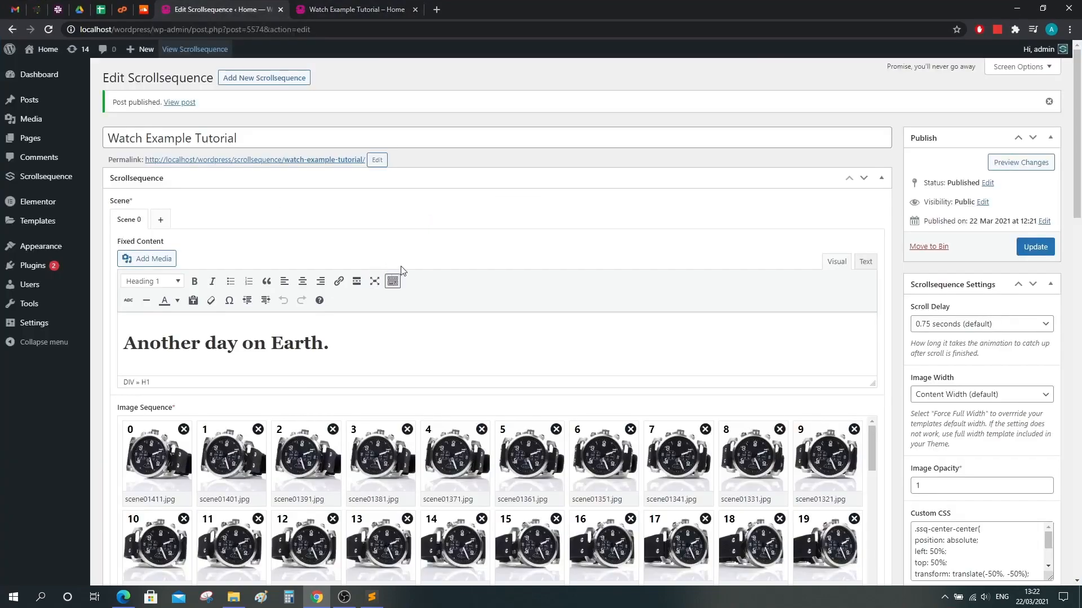
scroll(546, 364, "down", 10)
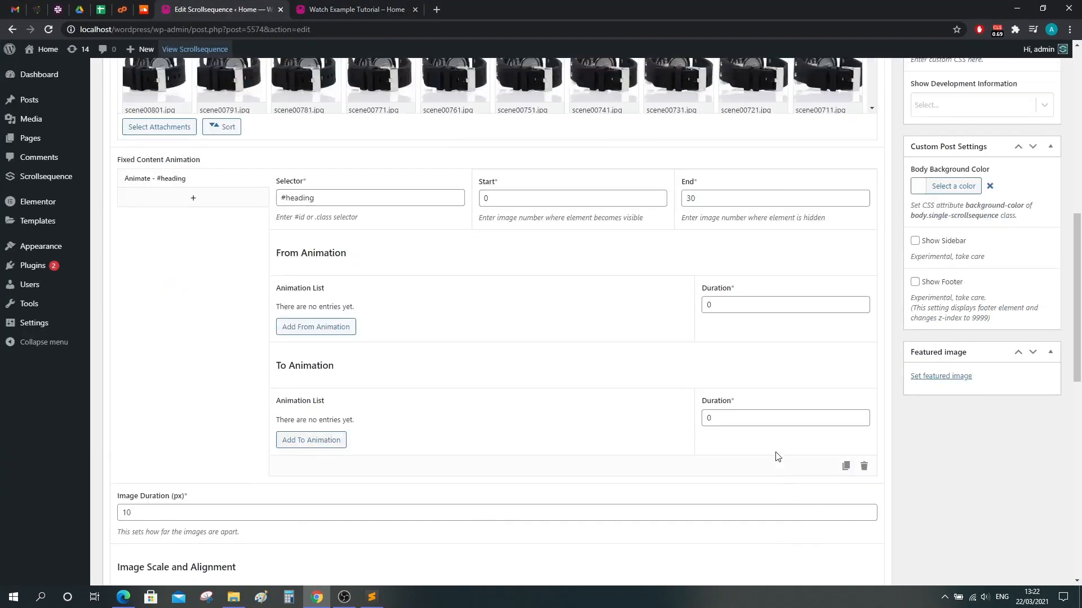
scroll(415, 410, "down", 8)
scroll(160, 343, "up", 4)
left_click(158, 307)
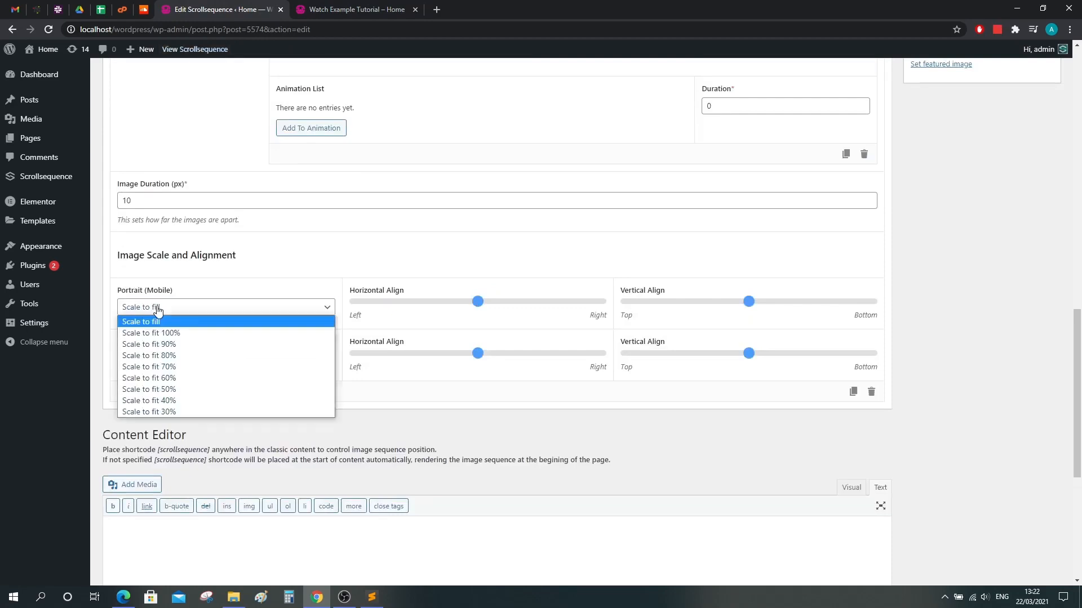
left_click(138, 355)
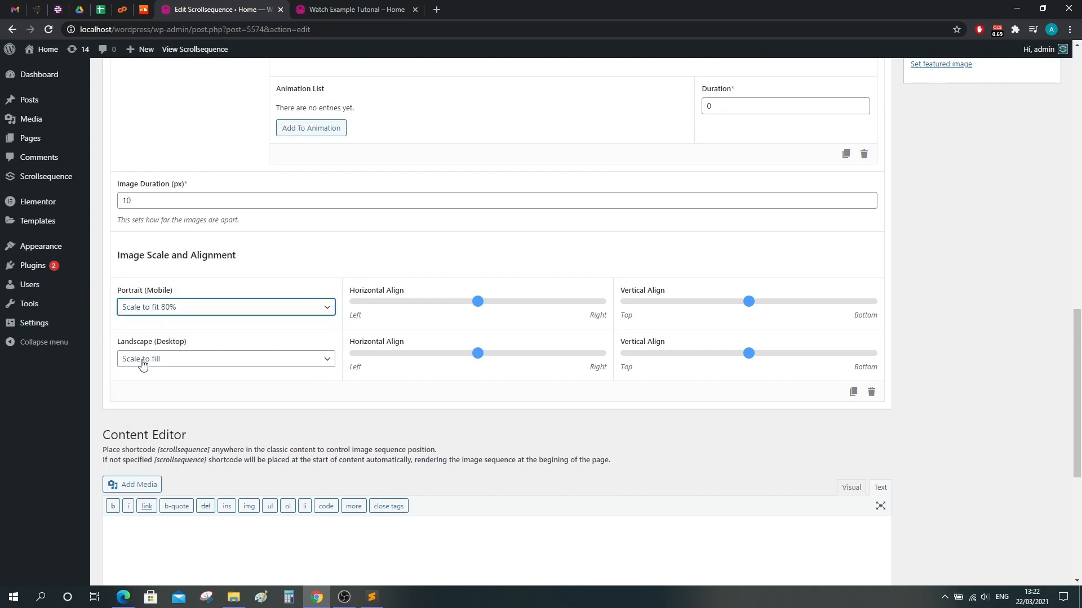
left_click(142, 361)
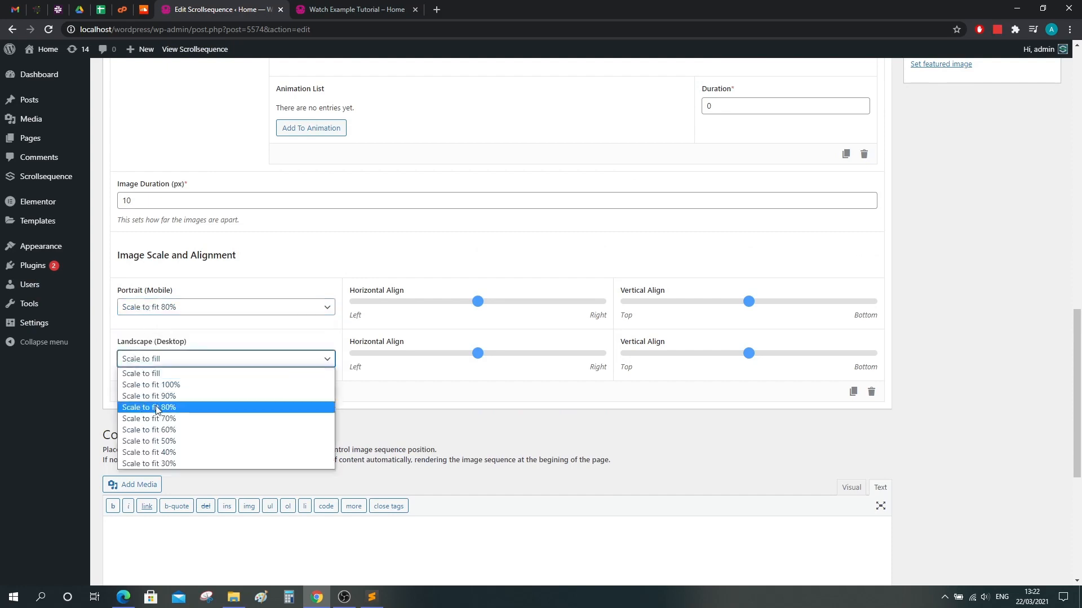
left_click(158, 411)
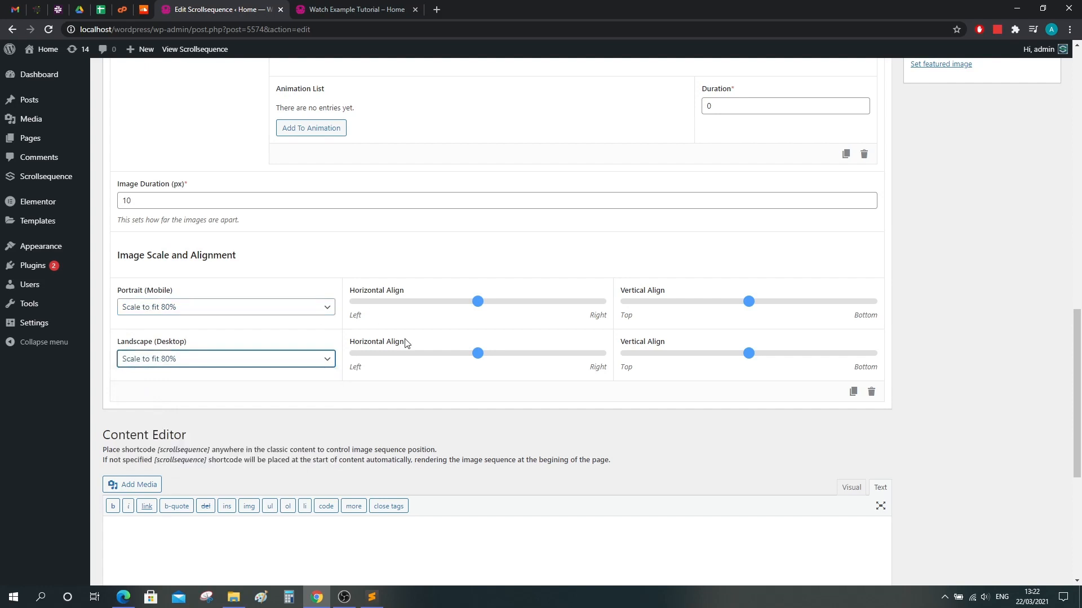
left_click(438, 417)
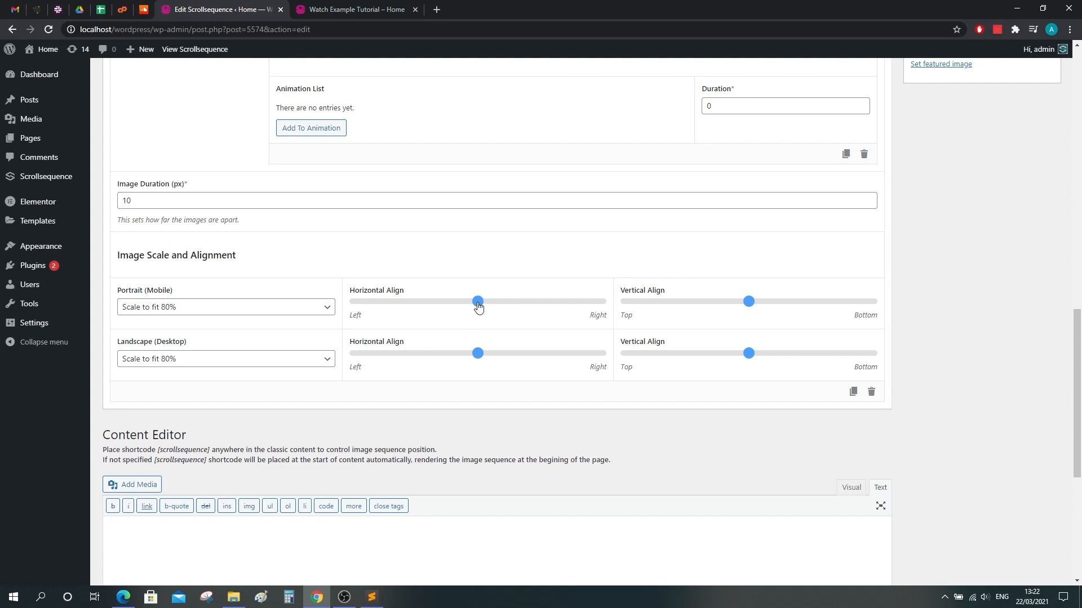
Shift the horizontal alignment towards the right and the vertical alignment towards the bottom for both portrait and landscape images
left_click_drag(477, 303, 570, 304)
left_click_drag(756, 308, 842, 309)
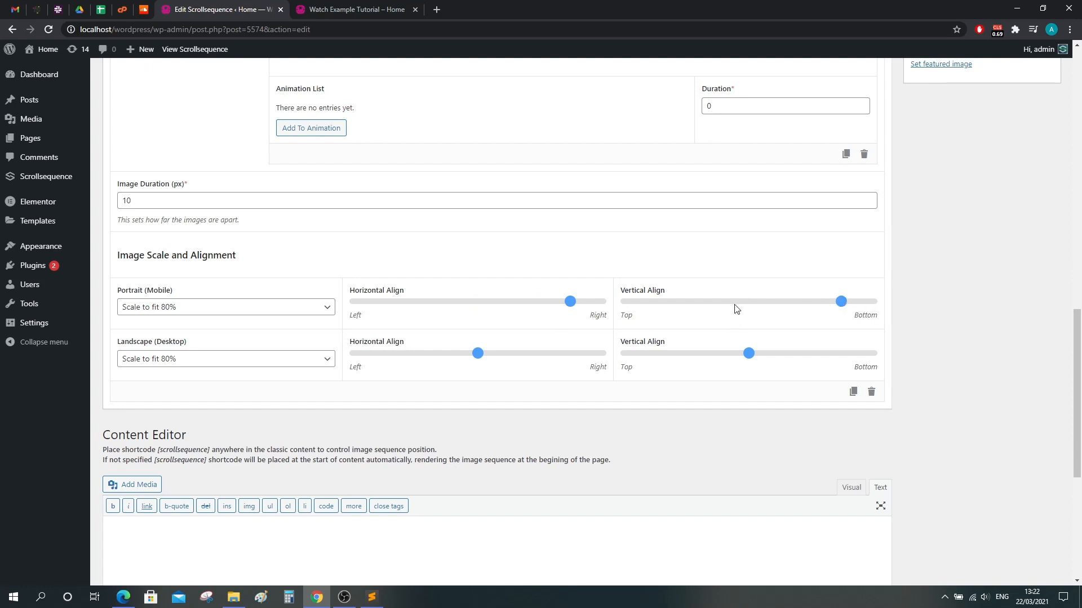
left_click_drag(479, 354, 570, 354)
left_click_drag(791, 353, 840, 355)
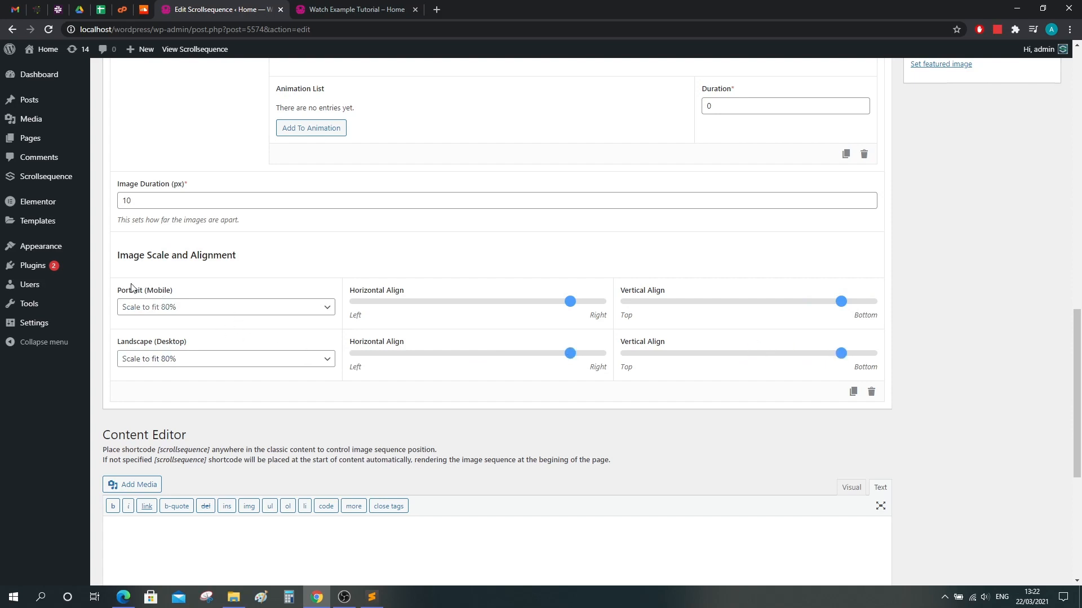
Centre the portrait images horizontally and align both portrait and landscape images fully to the bottom
left_click_drag(570, 302, 476, 304)
left_click_drag(842, 306, 889, 304)
left_click_drag(842, 355, 896, 353)
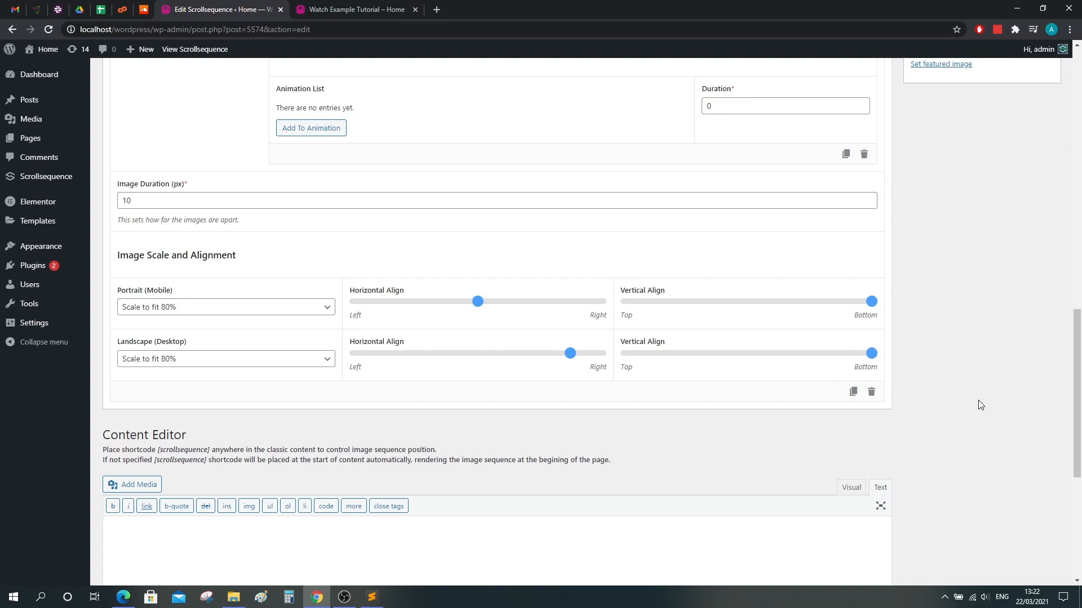
Set the portrait (mobile) image scaling to Scale to fit 100% and update the Scrollsequence
left_click(142, 311)
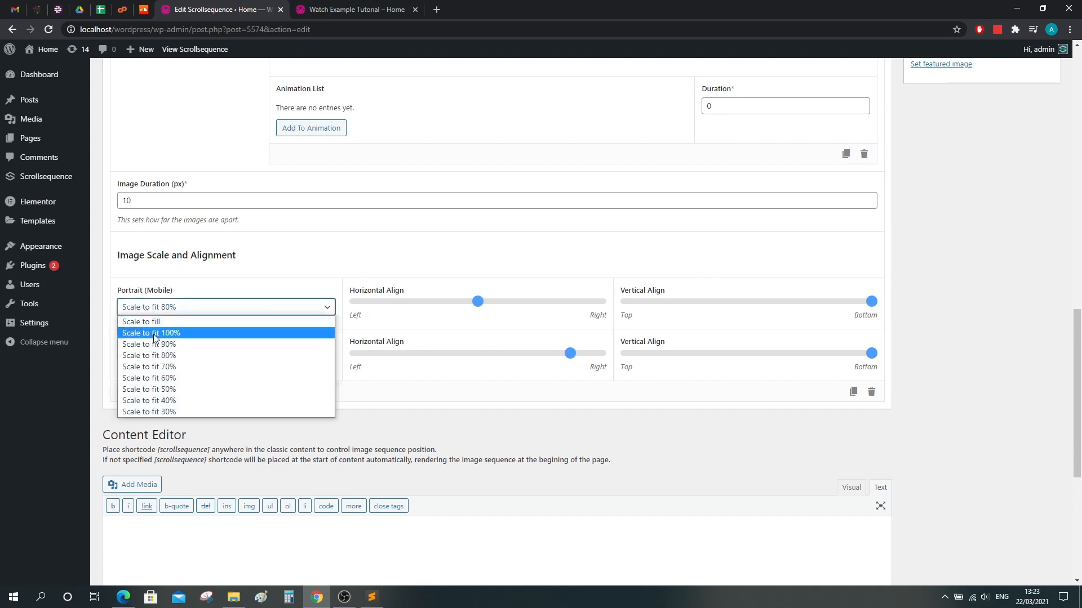
left_click(155, 334)
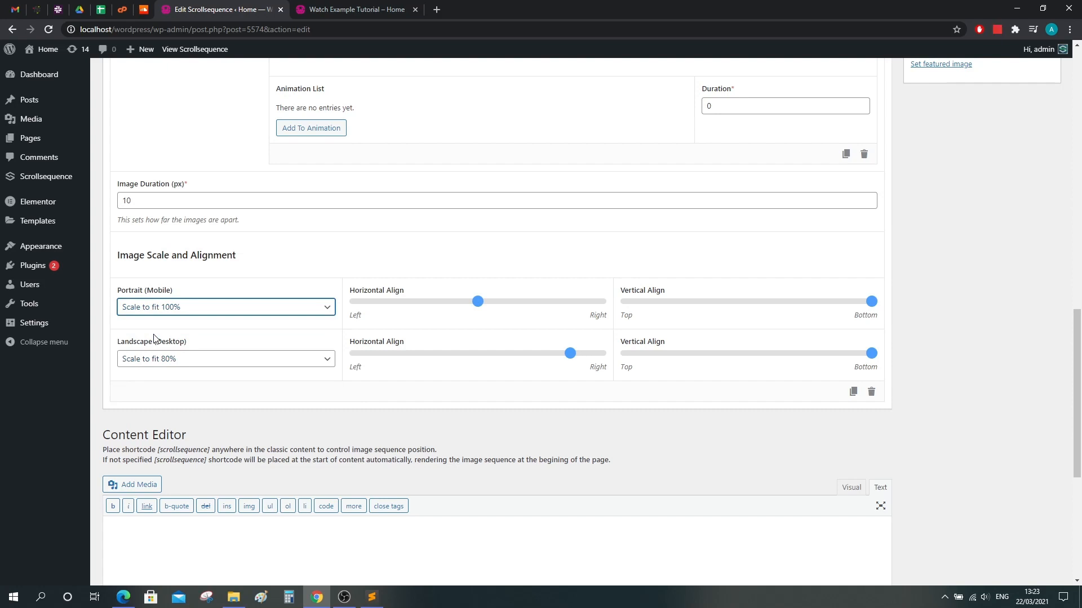
scroll(1017, 311, "up", 15)
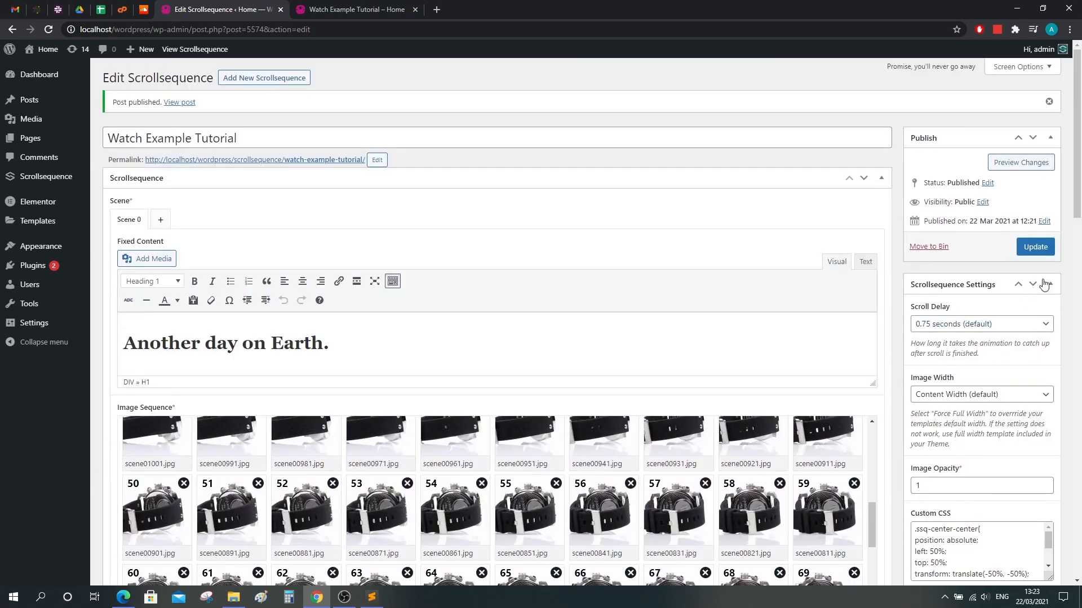
left_click(1034, 248)
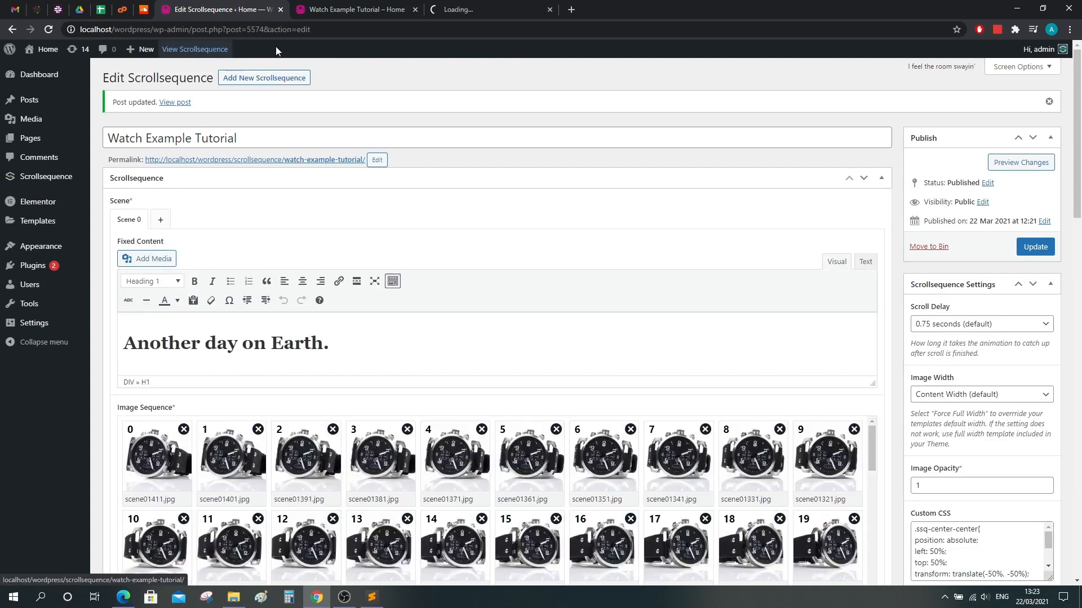
Open the updated live page in a new tab and check the watch's scale, alignment and background while scrolling
left_click(486, 11)
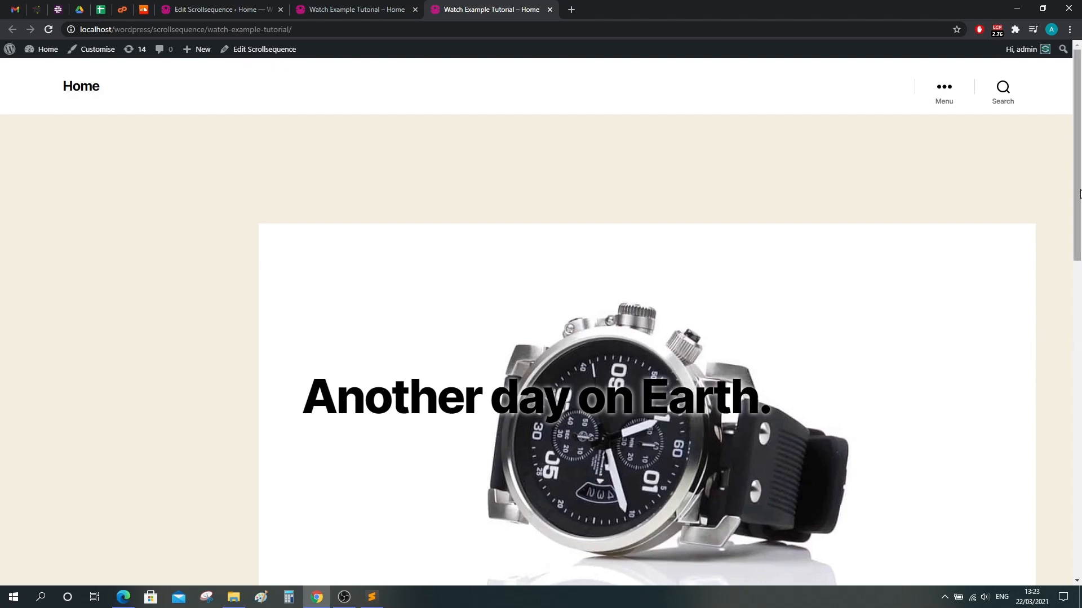
scroll(1078, 233, "down", 2)
left_click_drag(1078, 233, 1078, 346)
left_click_drag(1079, 357, 858, 180)
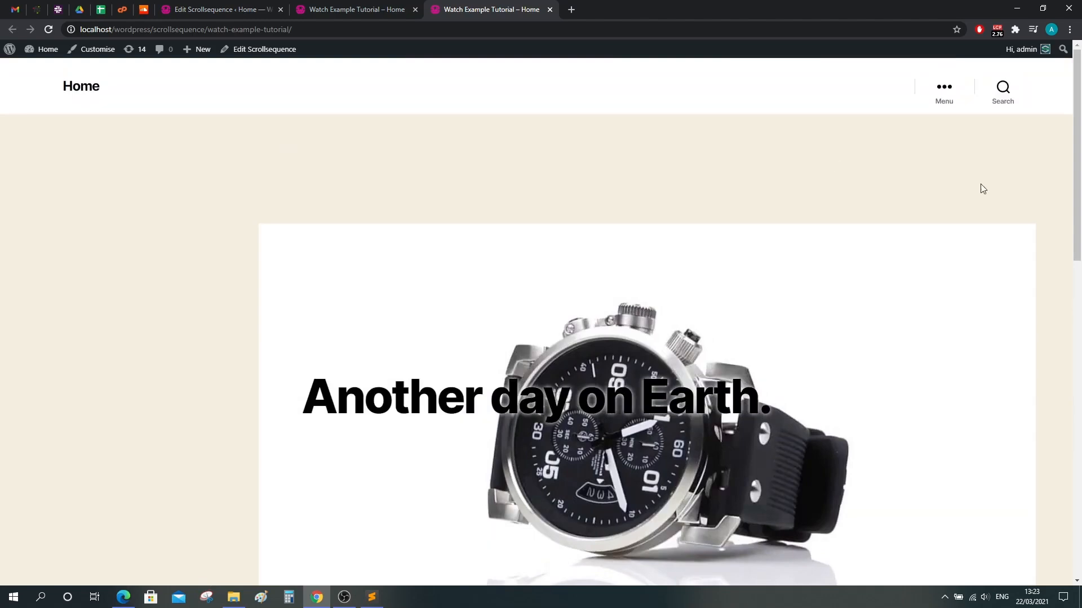
In the Scrollsequence editor's custom post settings, set the body background color to FDFDFD
left_click(220, 8)
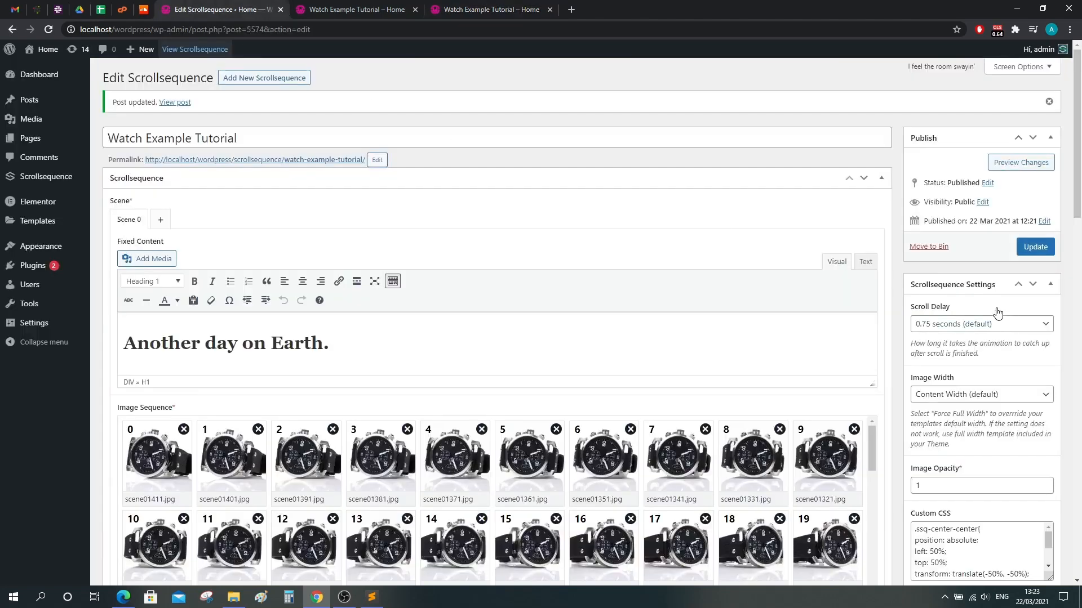
scroll(957, 395, "down", 5)
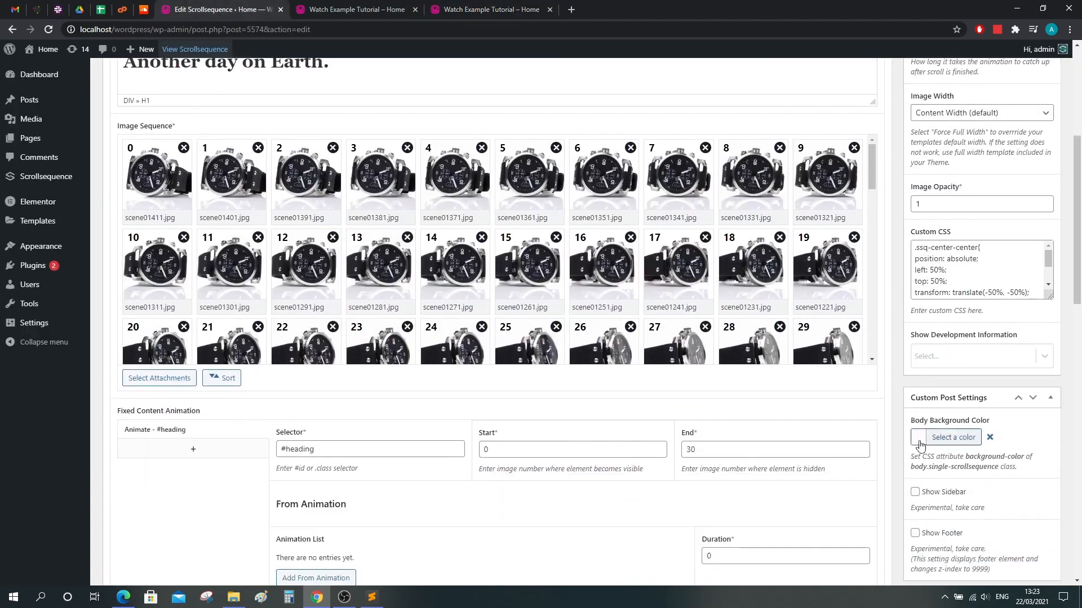
left_click(953, 438)
left_click_drag(991, 449, 907, 385)
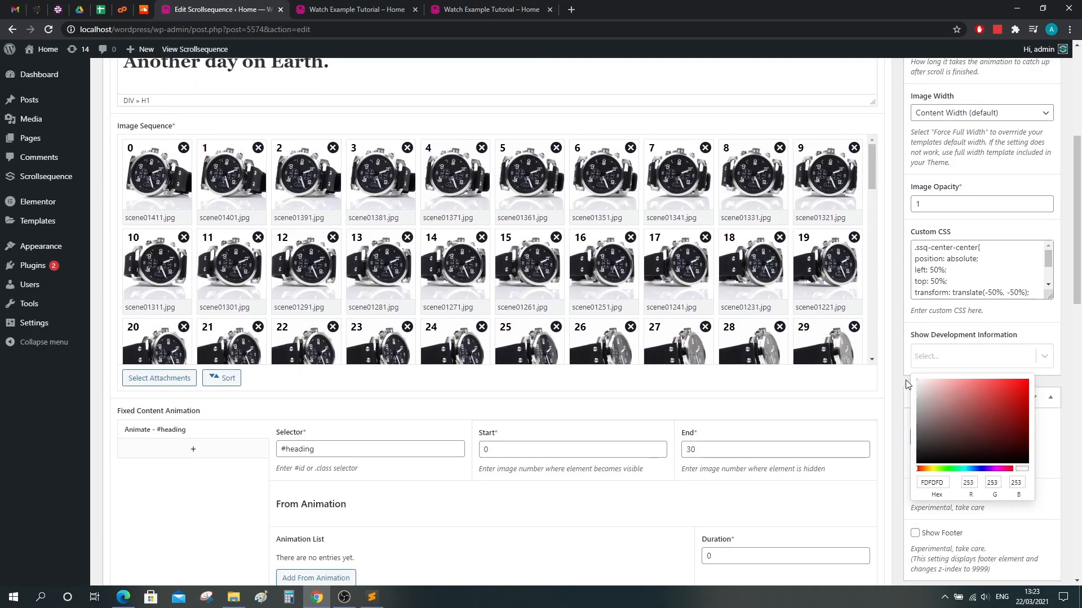
left_click(889, 418)
scroll(896, 433, "down", 2)
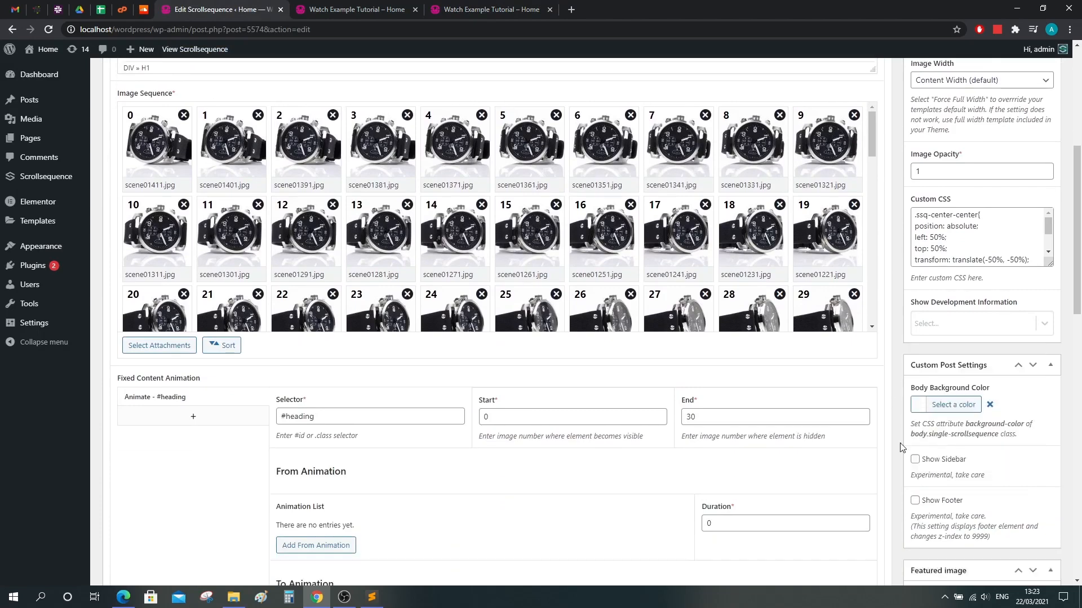
Replace the heading text in the Fixed Content HTML with "Watch Example"
scroll(904, 445, "up", 5)
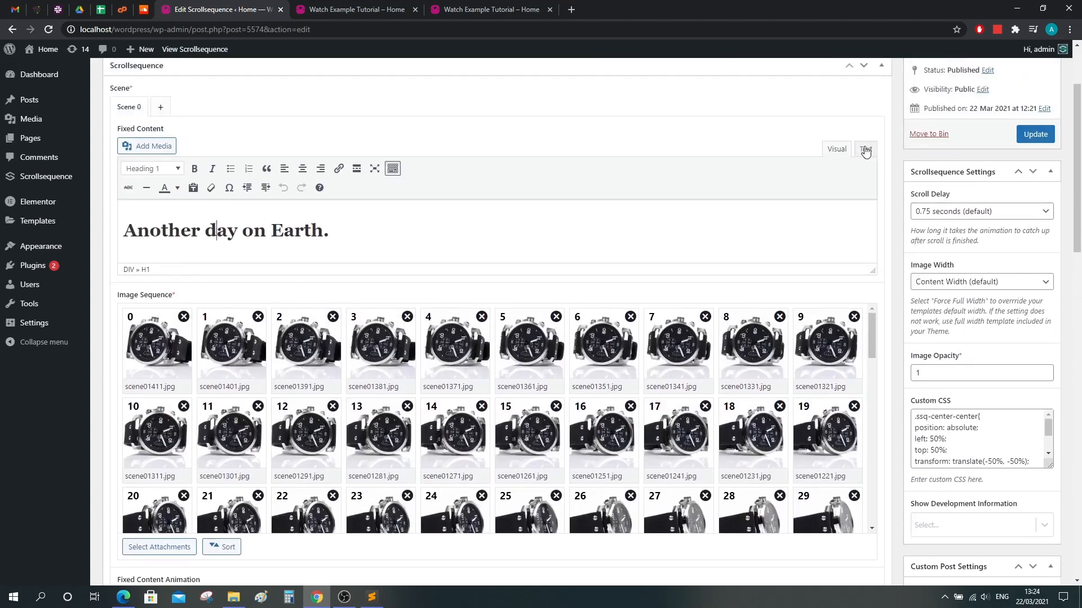
left_click(217, 231)
key("alt+Tab")
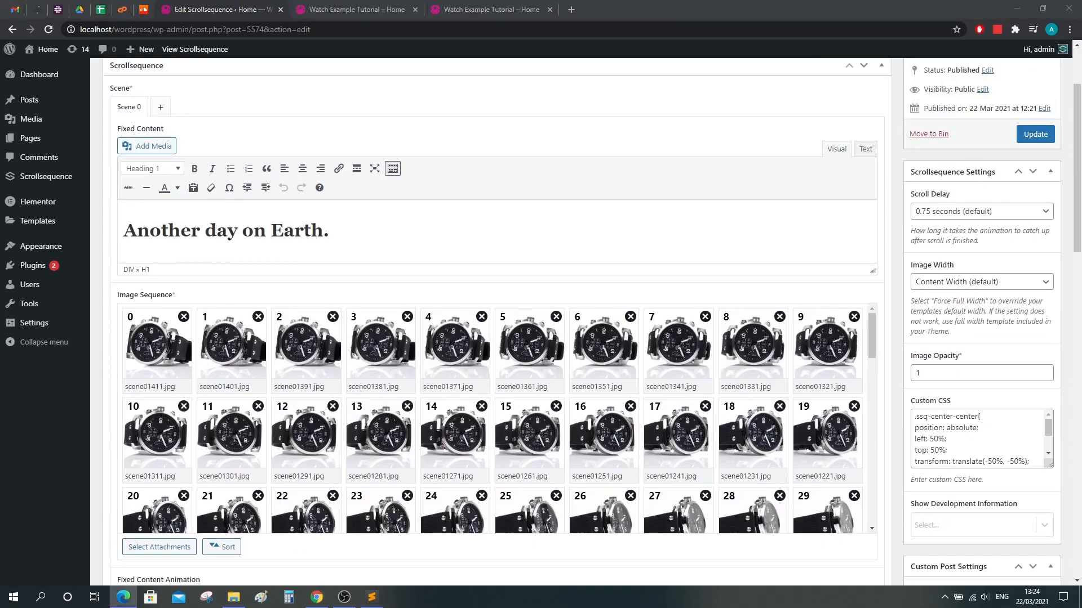
left_click(865, 150)
left_click_drag(191, 196, 266, 200)
type("Watch Exam")
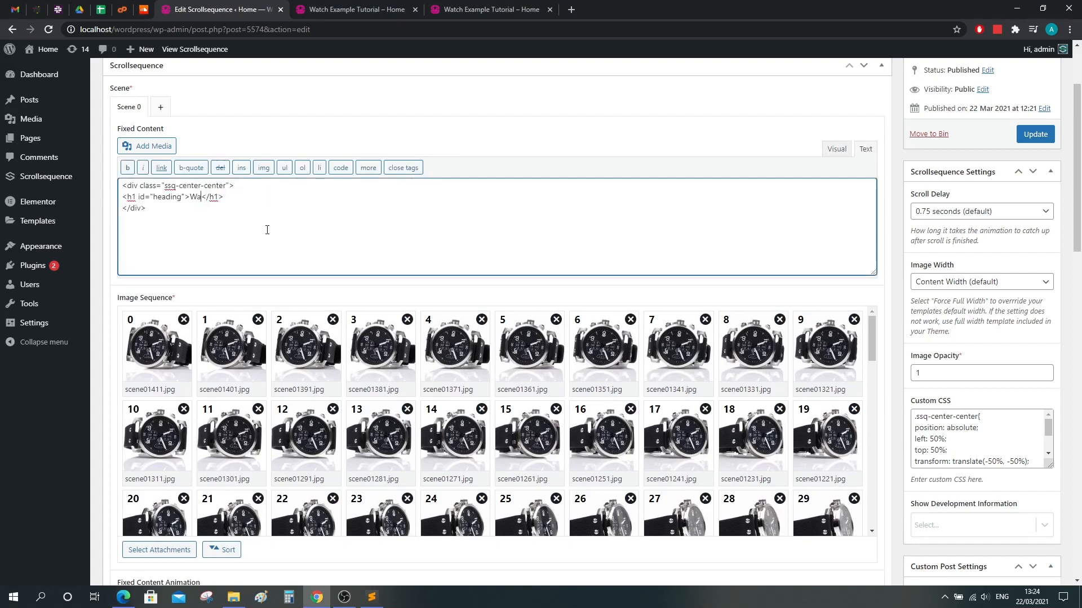
type("ple")
Duplicate the h1 heading line below itself in the Fixed Content HTML and change the copy's id to "subheading"
left_click_drag(266, 197, 121, 197)
key("ctrl+c")
left_click(292, 197)
key("Return")
key("ctrl+v")
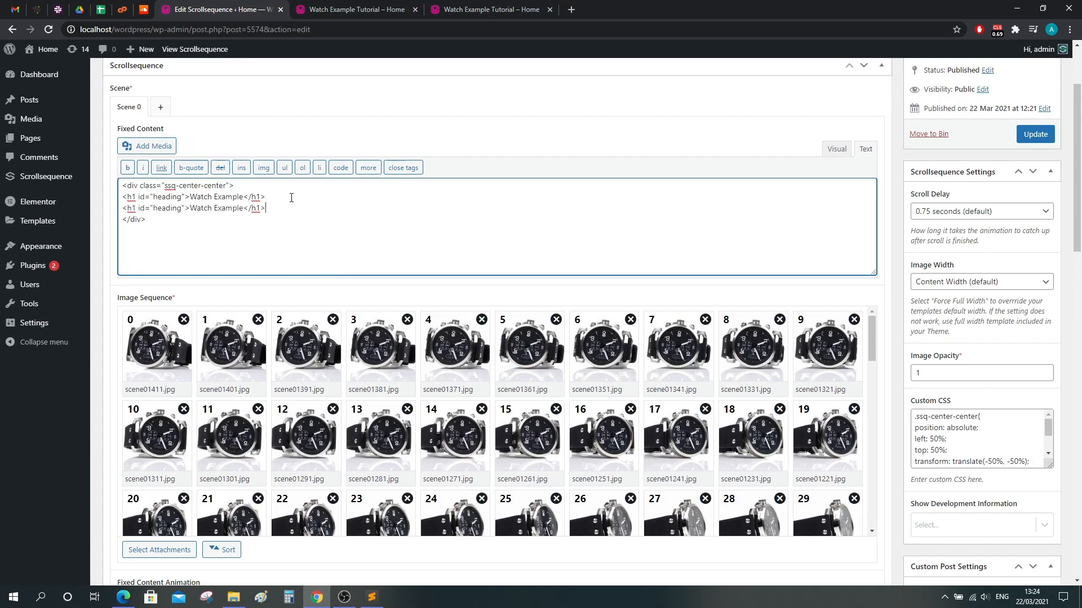
mouse_move(153, 207)
left_mouse_down()
mouse_move(173, 209)
mouse_move(151, 212)
left_mouse_up()
type("sub")
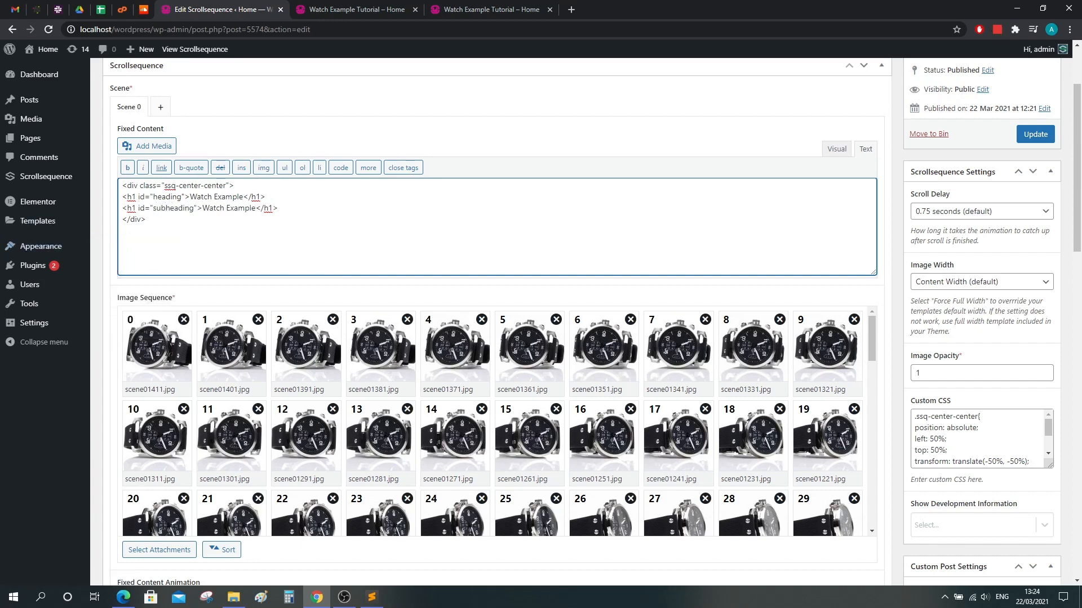
Paste an inline style into the heading tag with margin-top 80px, left text alignment, and left and right padding of 40px
key("alt+Tab")
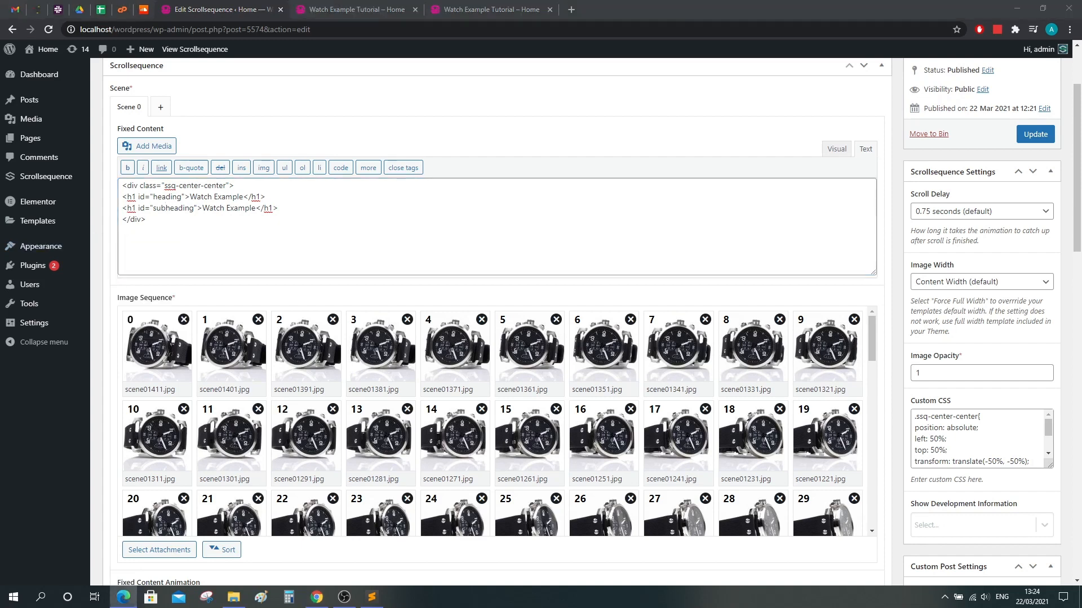
left_click(184, 200)
key("ctrl+v")
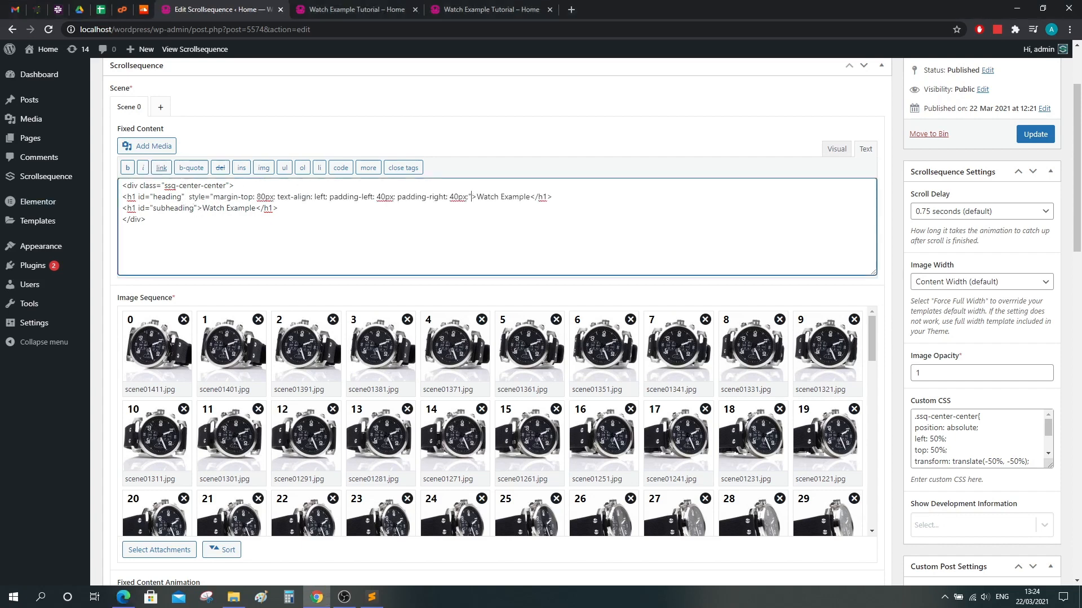
Paste an inline style into the subheading tag with max-width 80rem, padding-left 40px, left text alignment and font-size 3.2rem
key("alt+Tab")
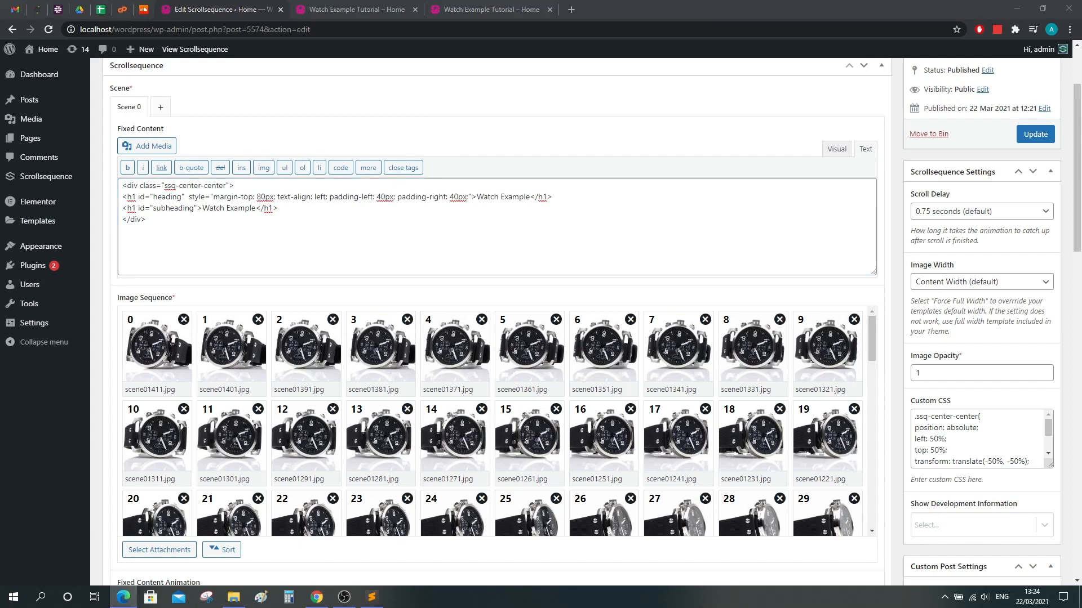
left_click(197, 210)
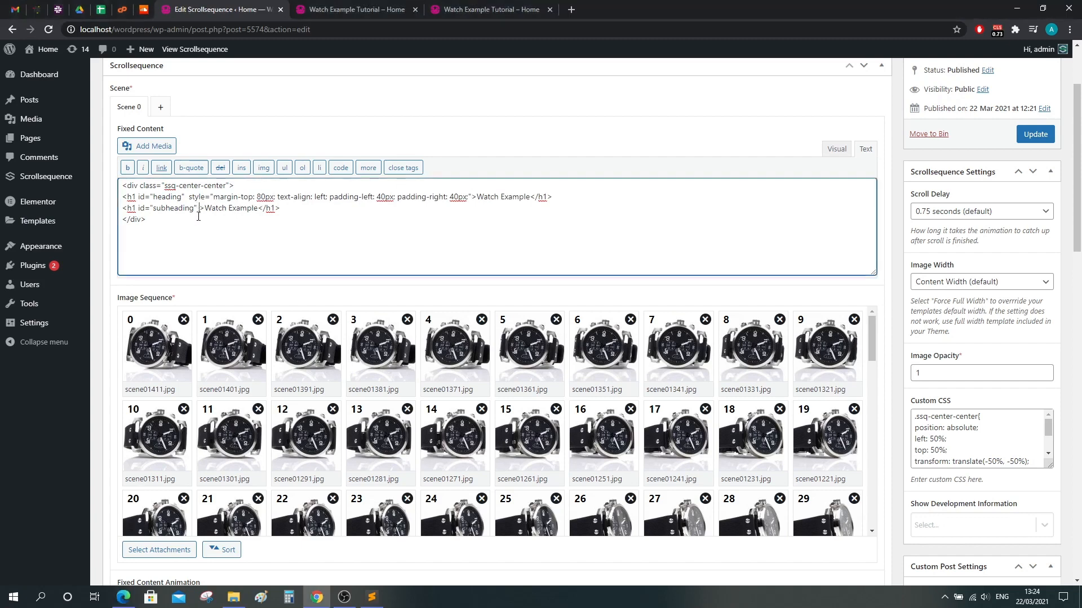
key("ctrl+v")
Remove the enclosing ssq-center-center div tags and the leftover empty line from the Fixed Content HTML
left_click_drag(158, 221, 115, 221)
key("ctrl+x")
left_click_drag(247, 185, 115, 185)
key("ctrl+x")
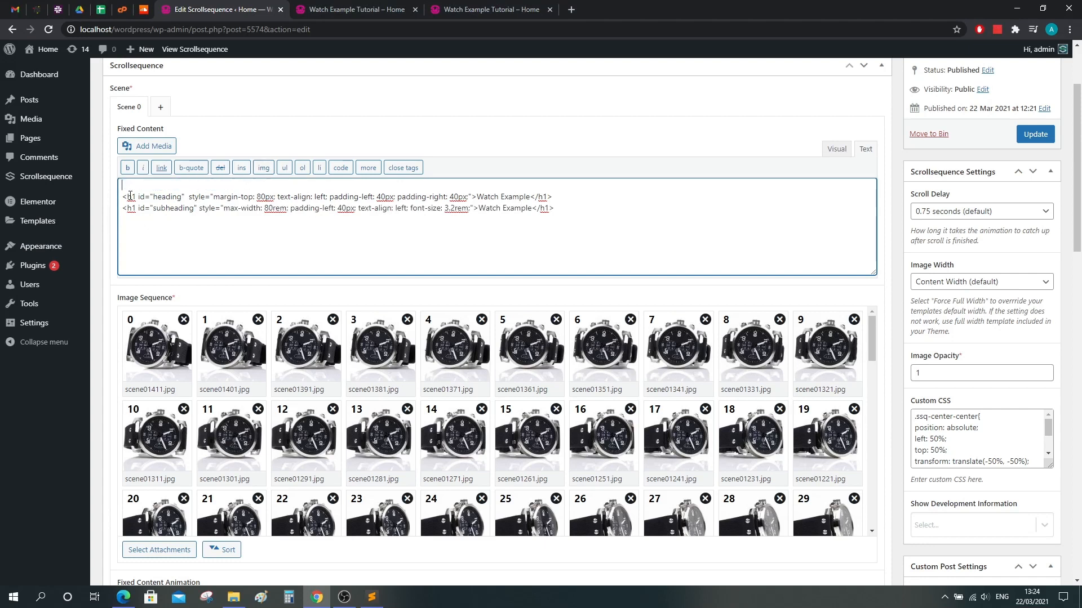
key("Delete")
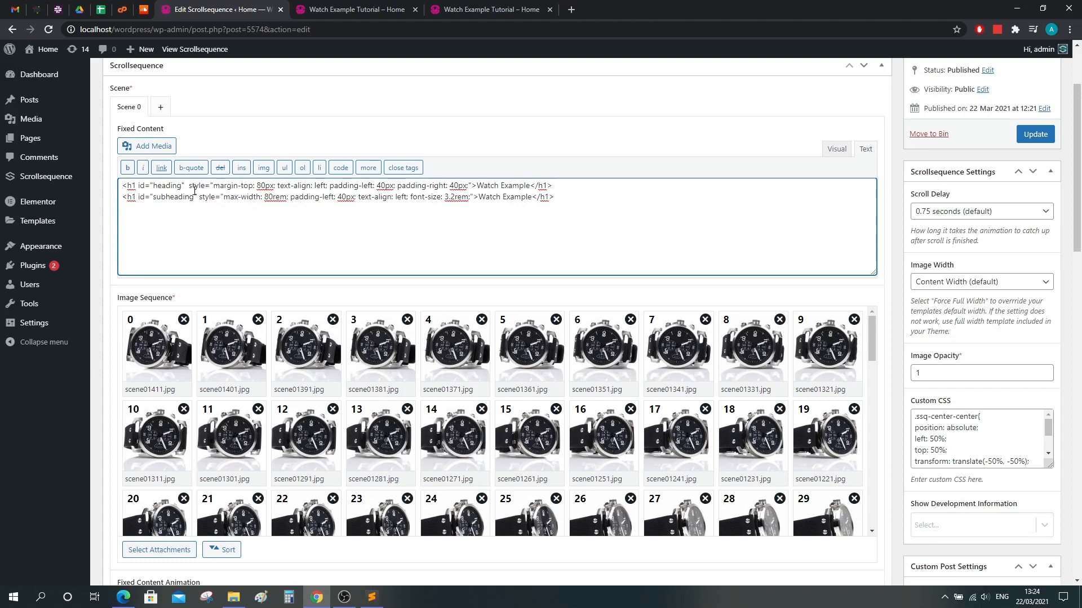
Review the inline style attributes of the heading and subheading tags in the Fixed Content HTML
left_click_drag(189, 186, 472, 188)
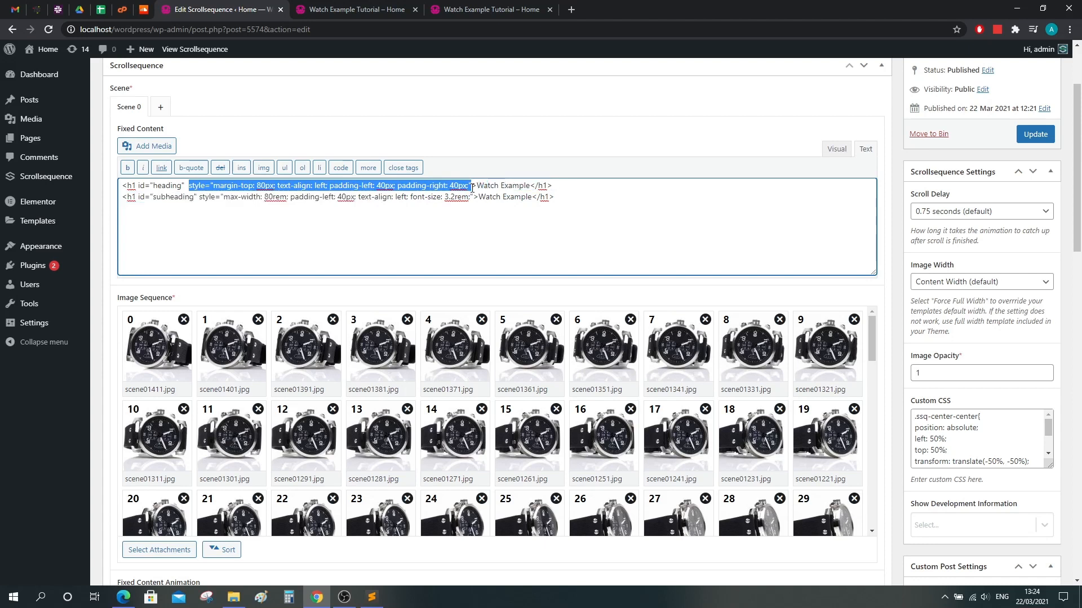
left_click_drag(198, 200, 473, 198)
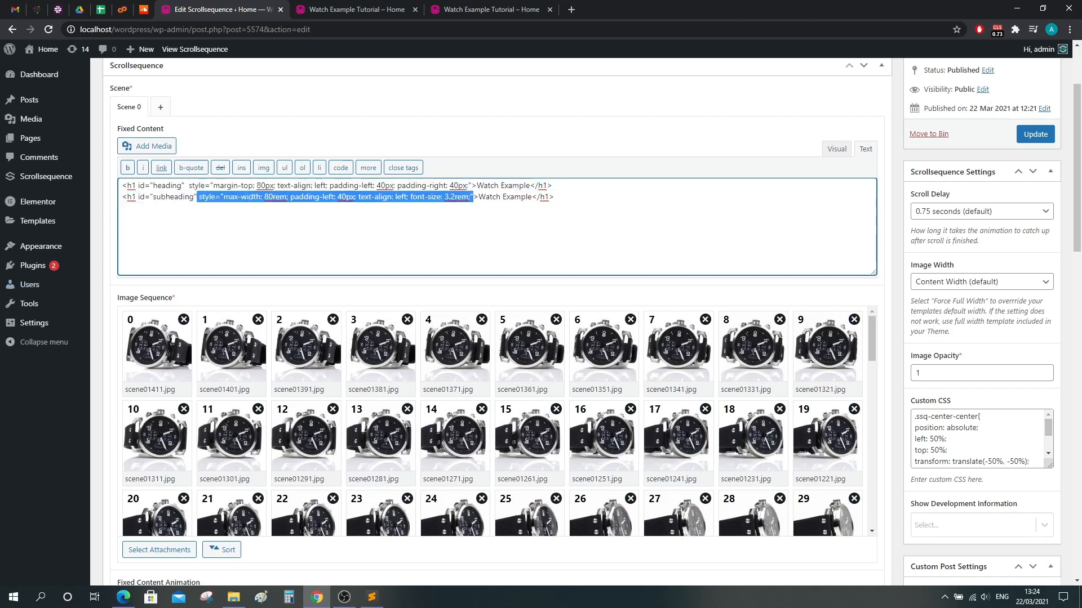
key("alt+Tab")
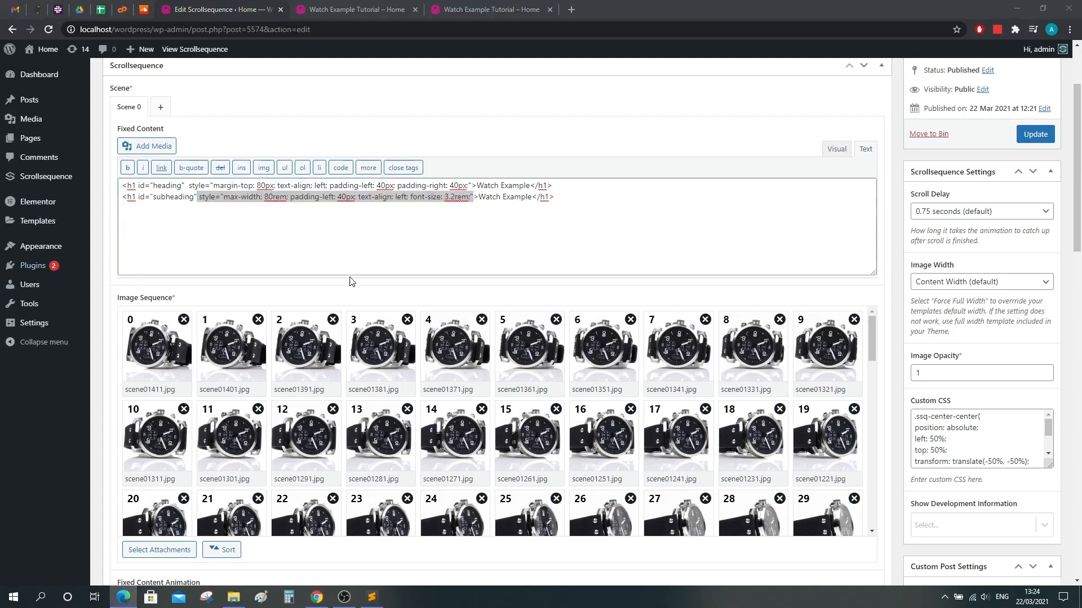
Replace the subheading's text in the Fixed Content HTML with "Lorem ipsum dolor sit amet, consectetur adipiscing elit."
left_click(482, 206)
left_click_drag(504, 196, 530, 193)
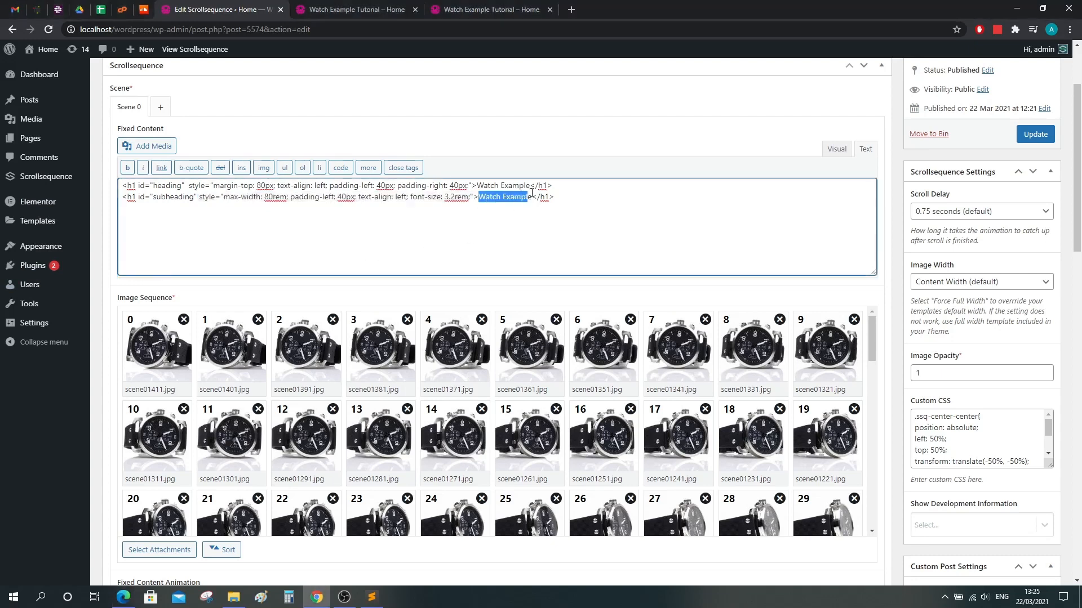
key("ctrl+v")
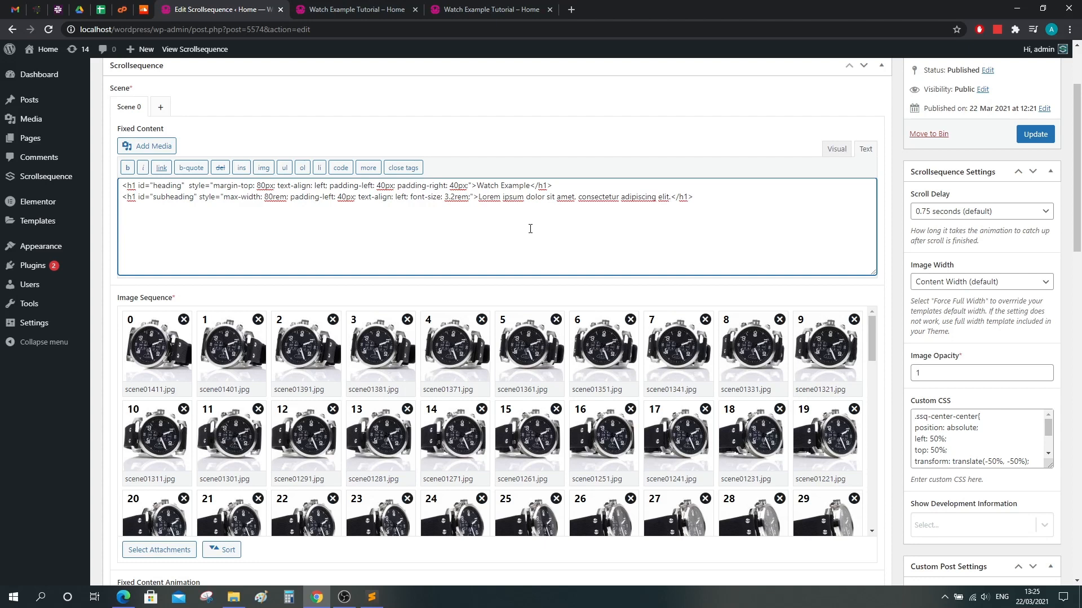
type(".")
Delete the whole .ssq-center-center rule from the Custom CSS and update the Scrollsequence
left_click(925, 419)
left_click_drag(1048, 463, 1050, 557)
left_click_drag(980, 507, 907, 420)
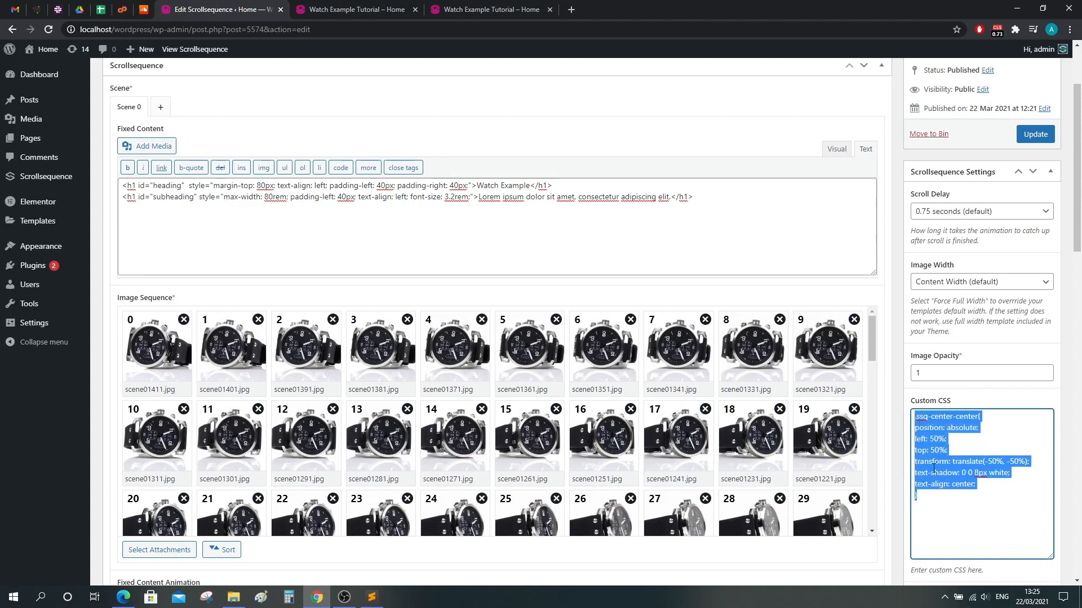
key("BackSpace")
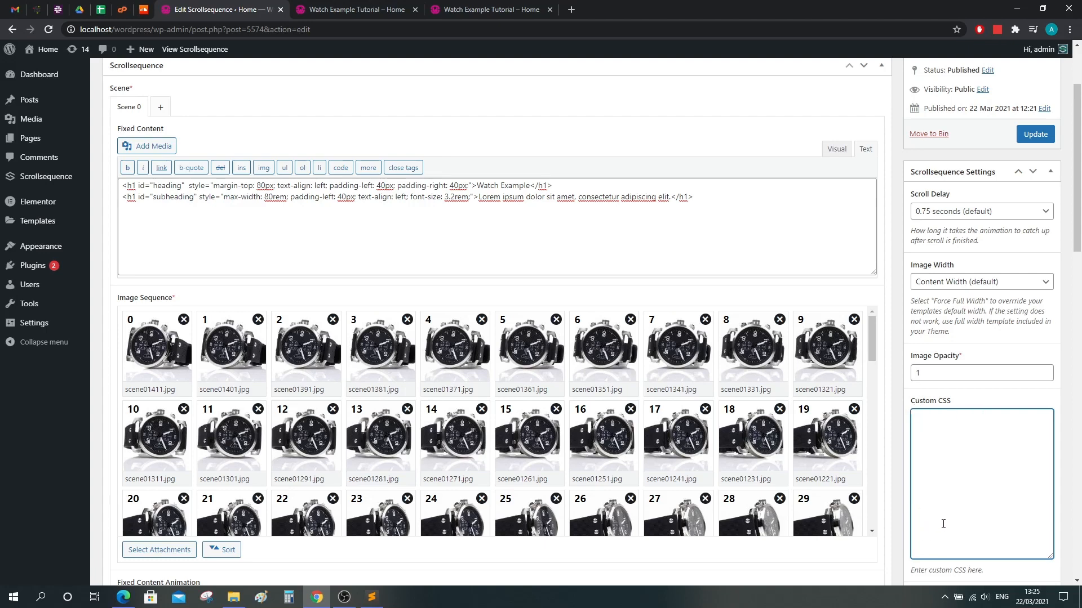
left_click(1034, 136)
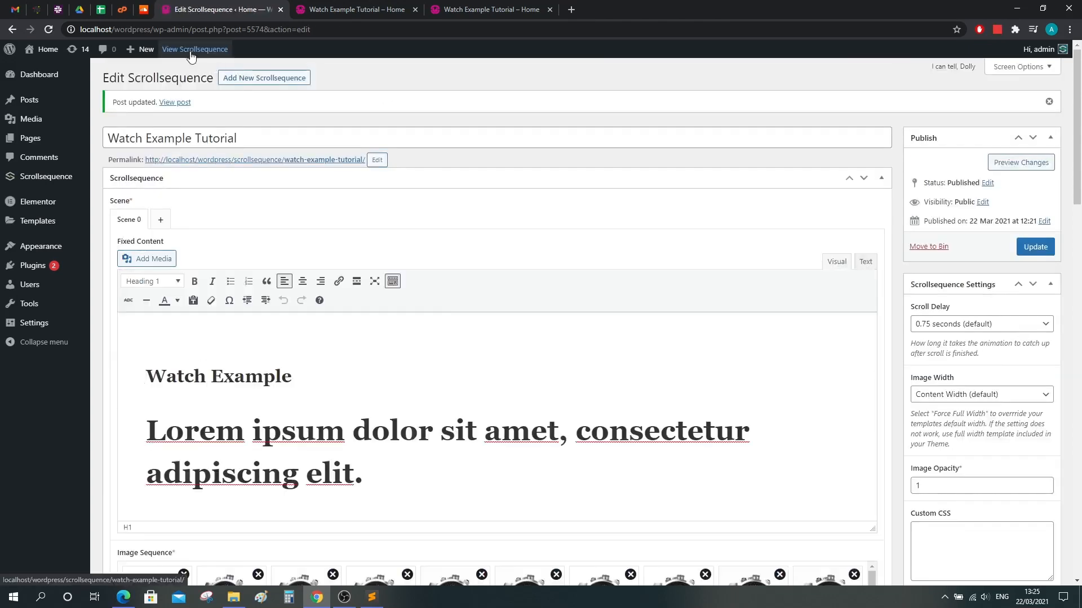
View the published Scrollsequence page and examine the position of the heading and subheading above the watch
left_click(190, 49)
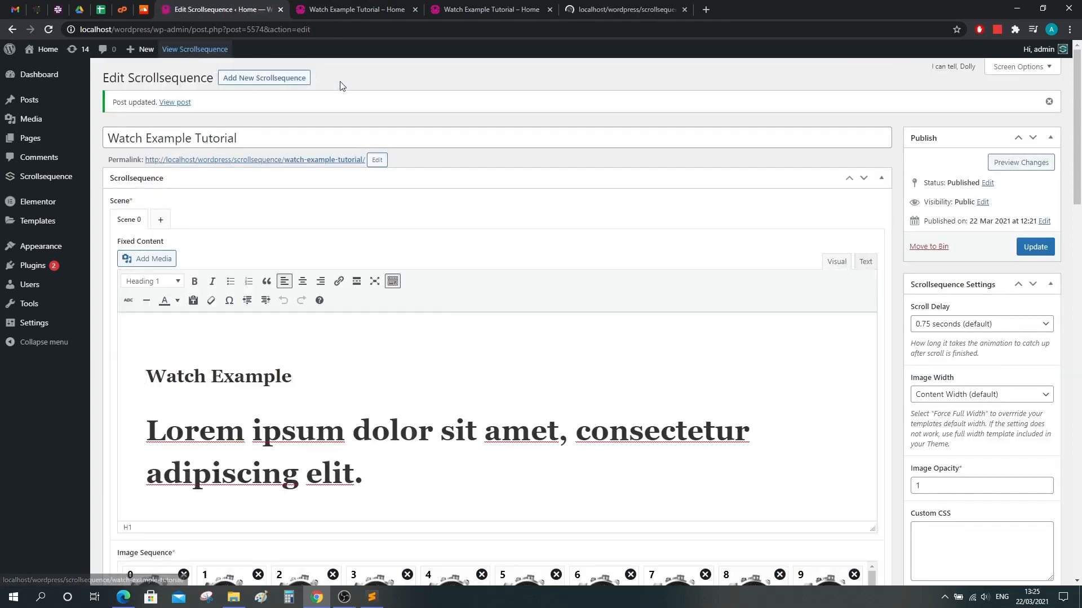
left_click(623, 8)
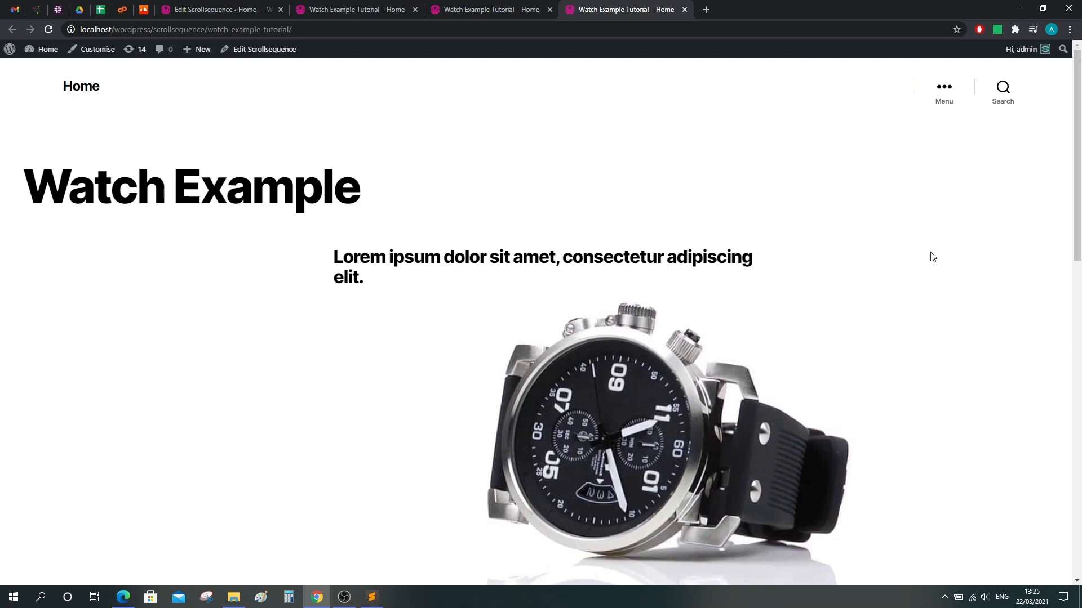
left_click_drag(1077, 114, 1074, 149)
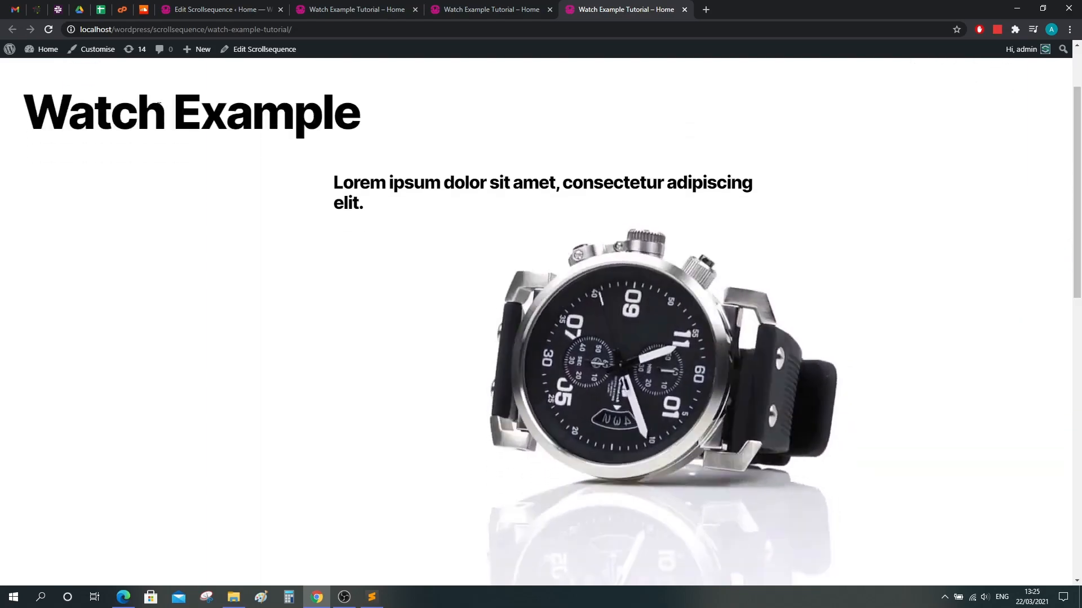
left_click_drag(54, 100, 404, 145)
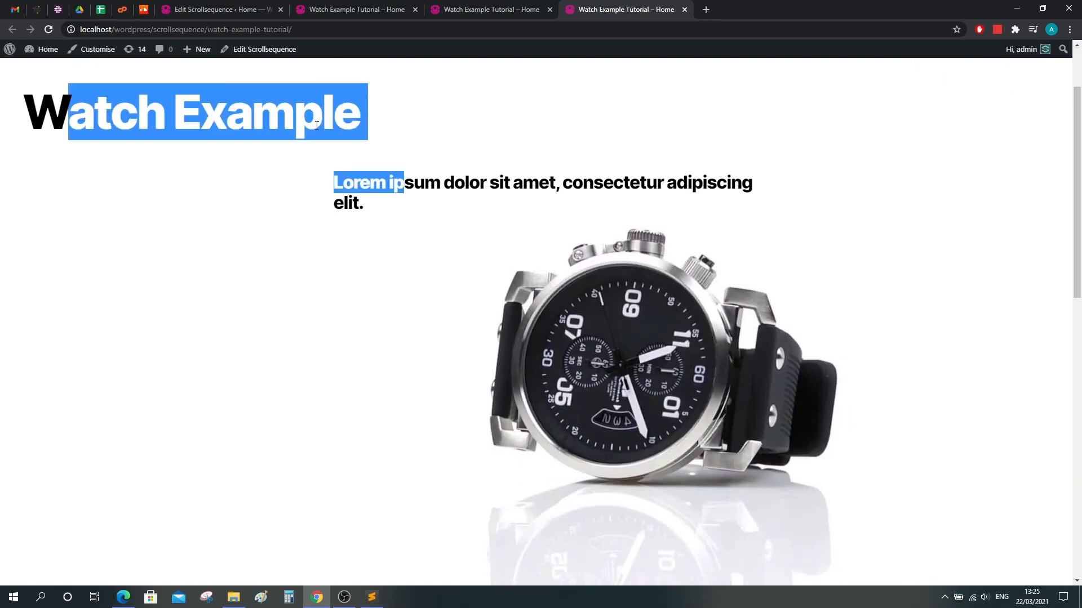
left_click(317, 125)
left_click_drag(336, 182, 384, 210)
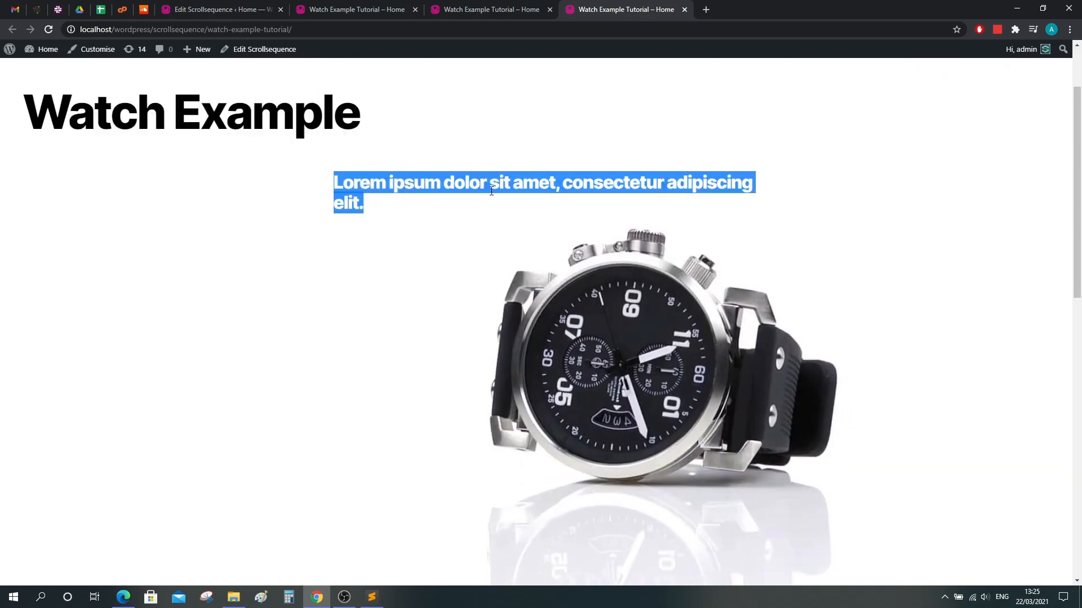
left_click(550, 203)
scroll(589, 209, "up", 1)
left_click_drag(1076, 213, 660, 129)
left_click_drag(24, 186, 363, 203)
left_click_drag(340, 260, 389, 280)
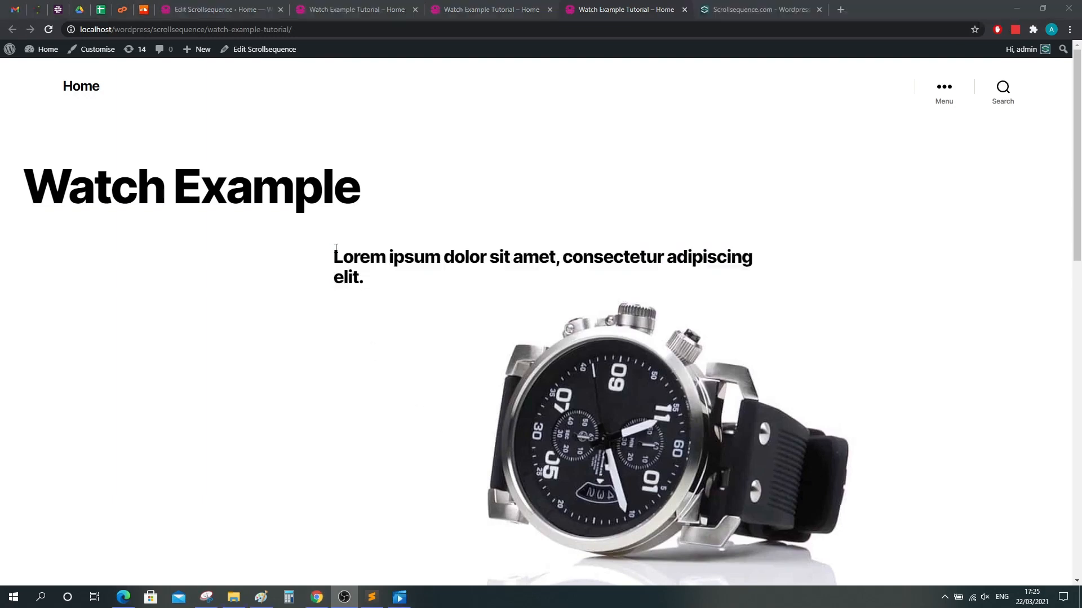
Back in the Scrollsequence editor, set the #heading animation's End image number to 109
left_click(205, 7)
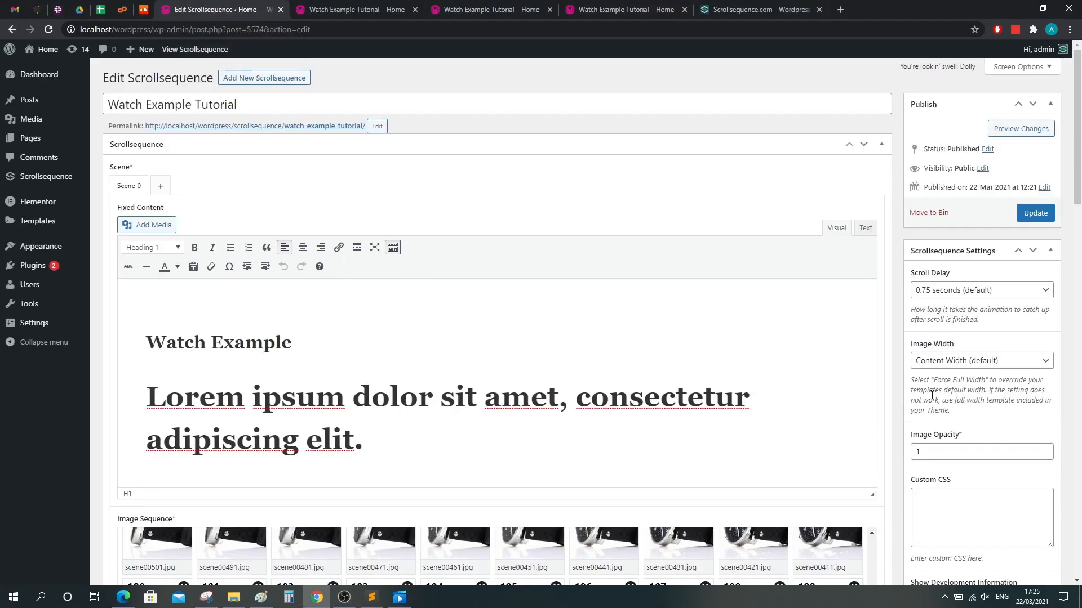
scroll(890, 411, "down", 9)
scroll(889, 409, "down", 2)
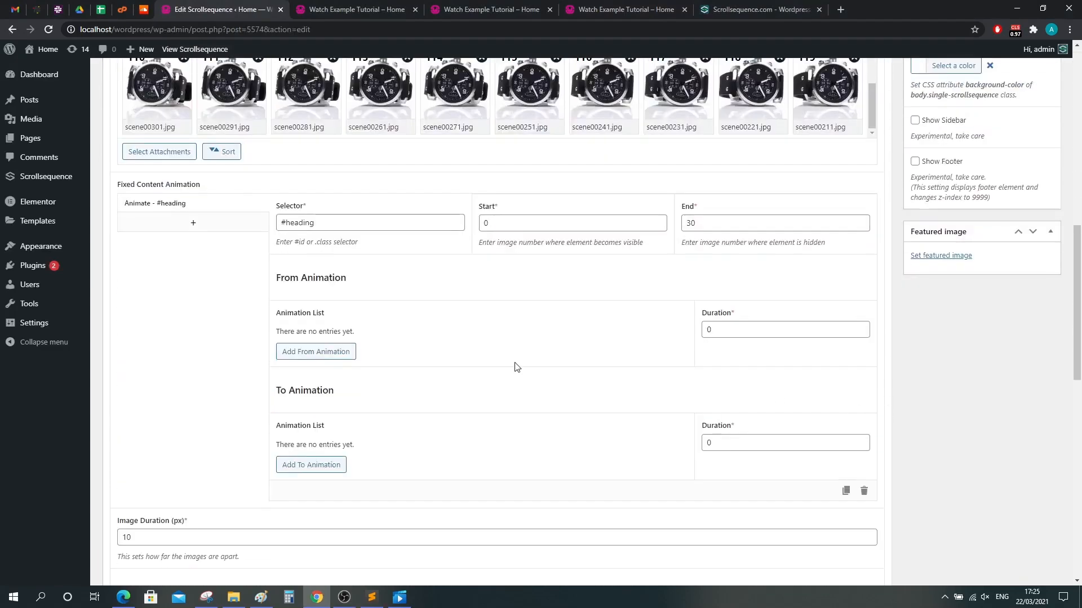
left_click(319, 222)
left_click(506, 223)
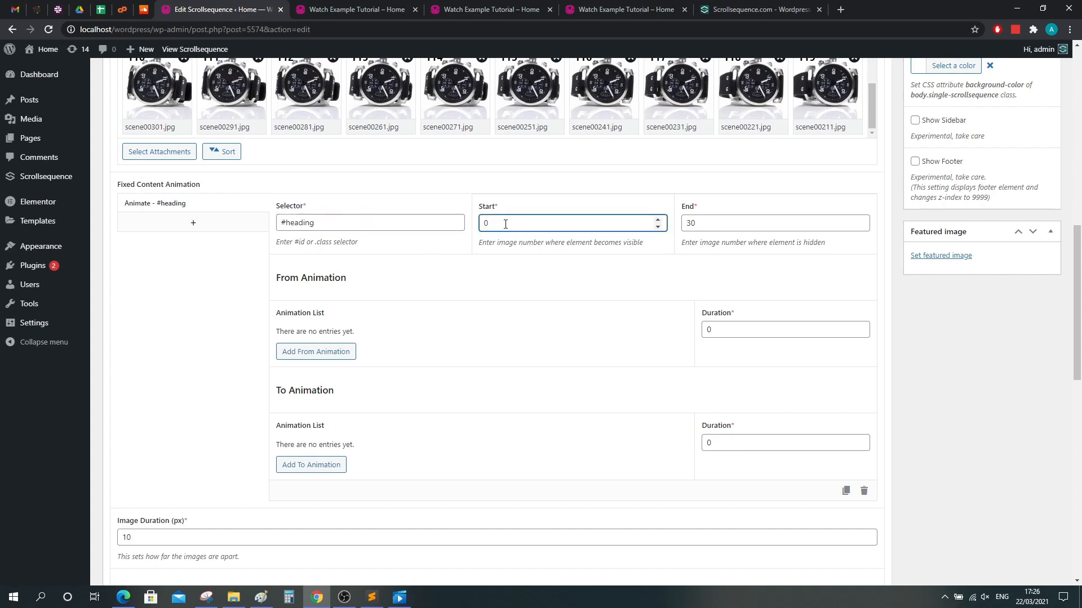
left_click_drag(727, 223, 672, 229)
scroll(567, 460, "up", 2)
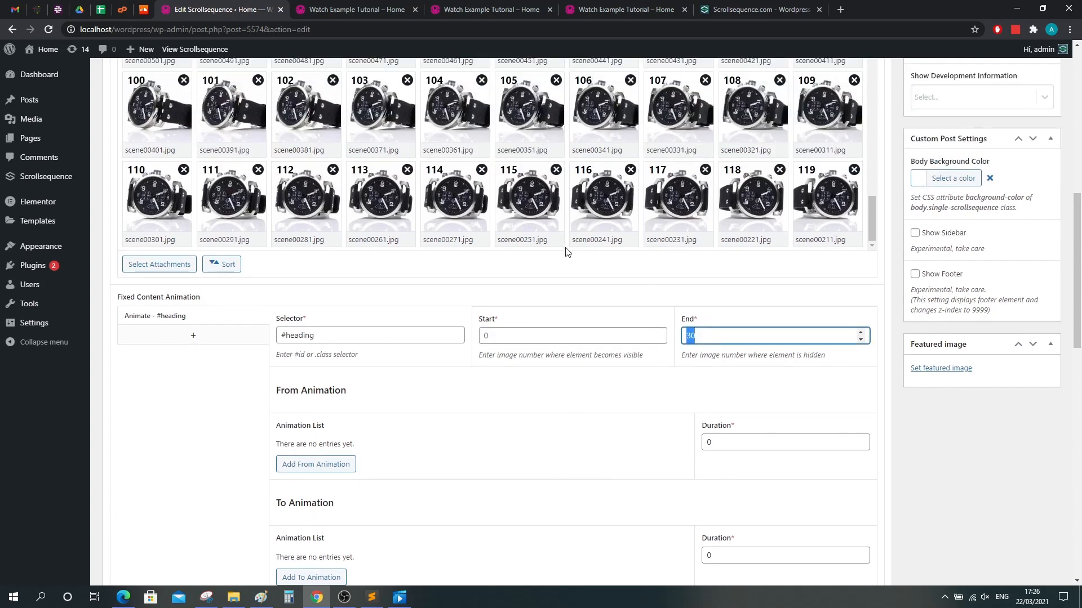
type("109")
left_click(191, 419)
scroll(231, 383, "down", 3)
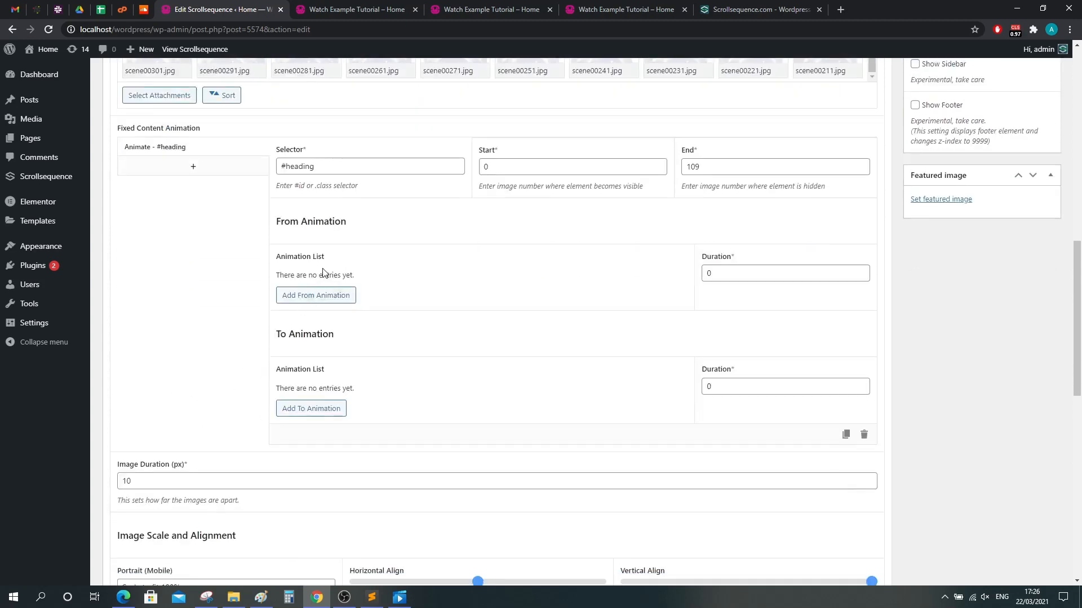
scroll(224, 399, "up", 1)
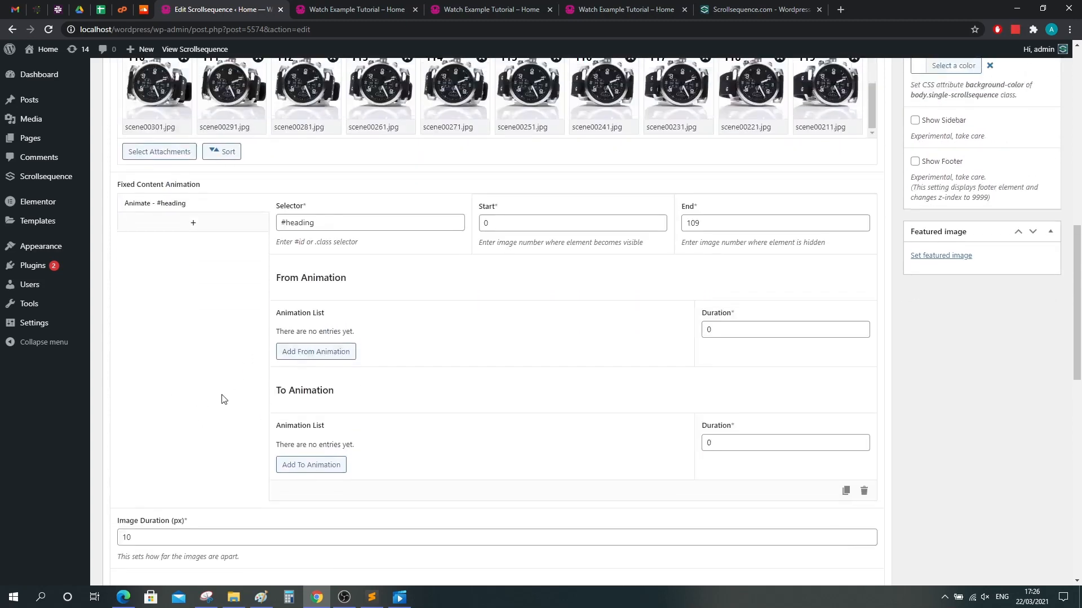
left_click(298, 351)
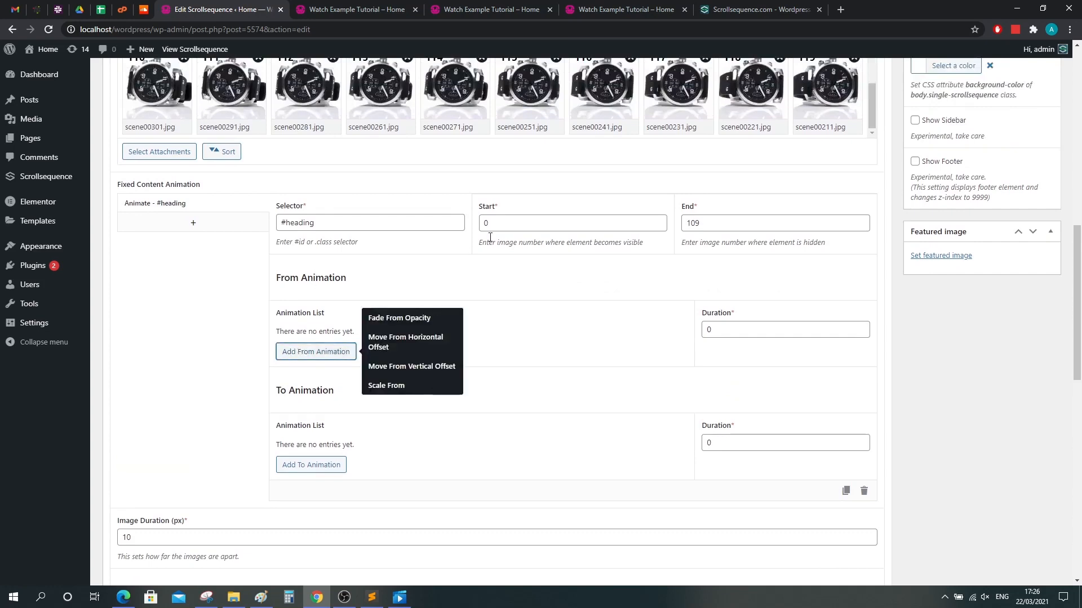
left_click(490, 250)
left_click_drag(496, 225, 475, 224)
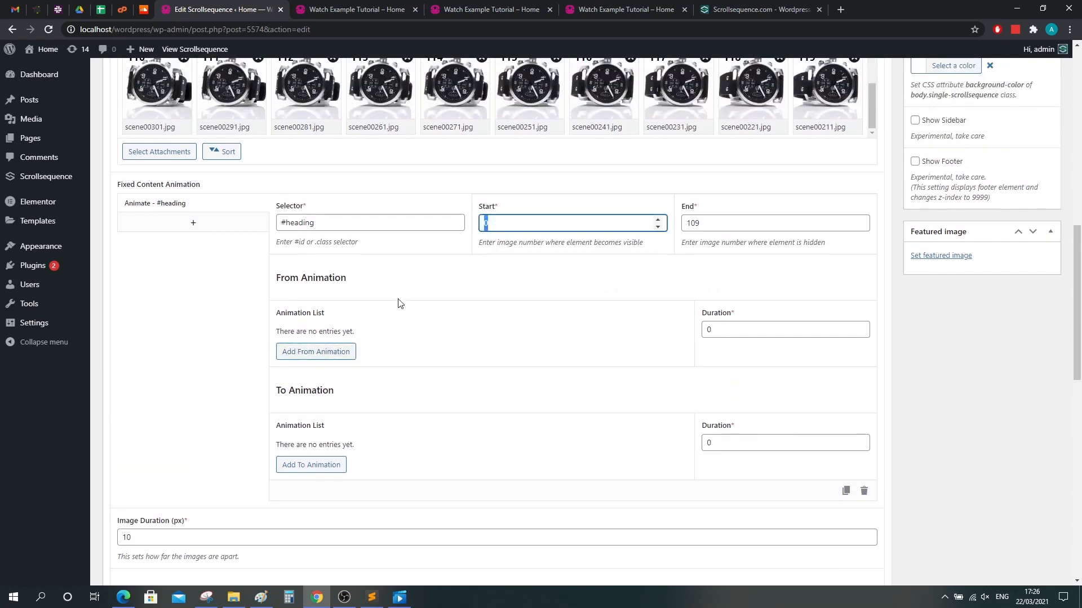
left_click_drag(275, 391, 350, 398)
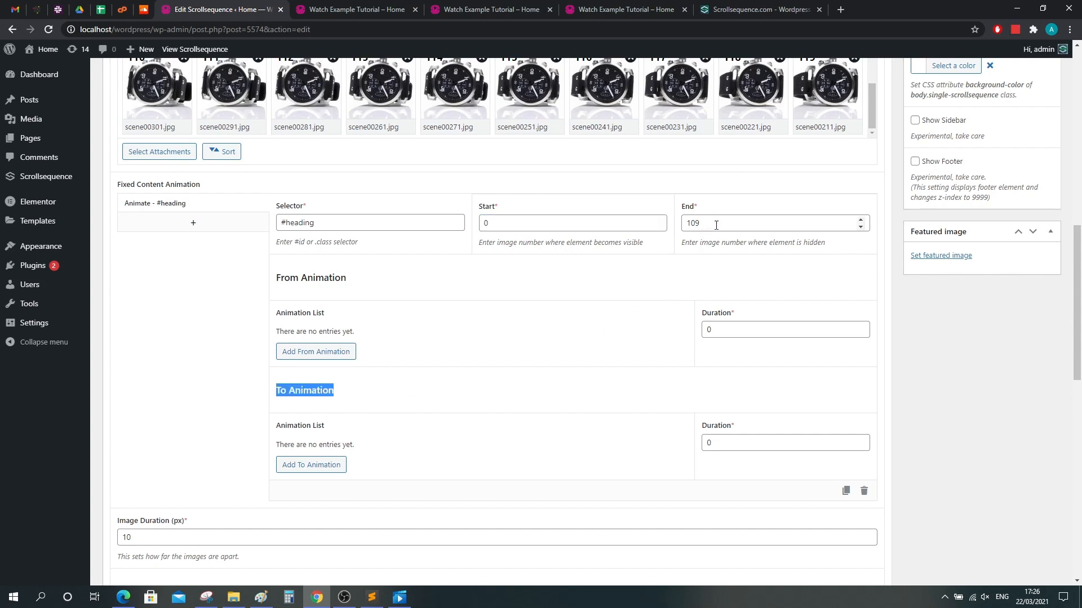
left_click(229, 389)
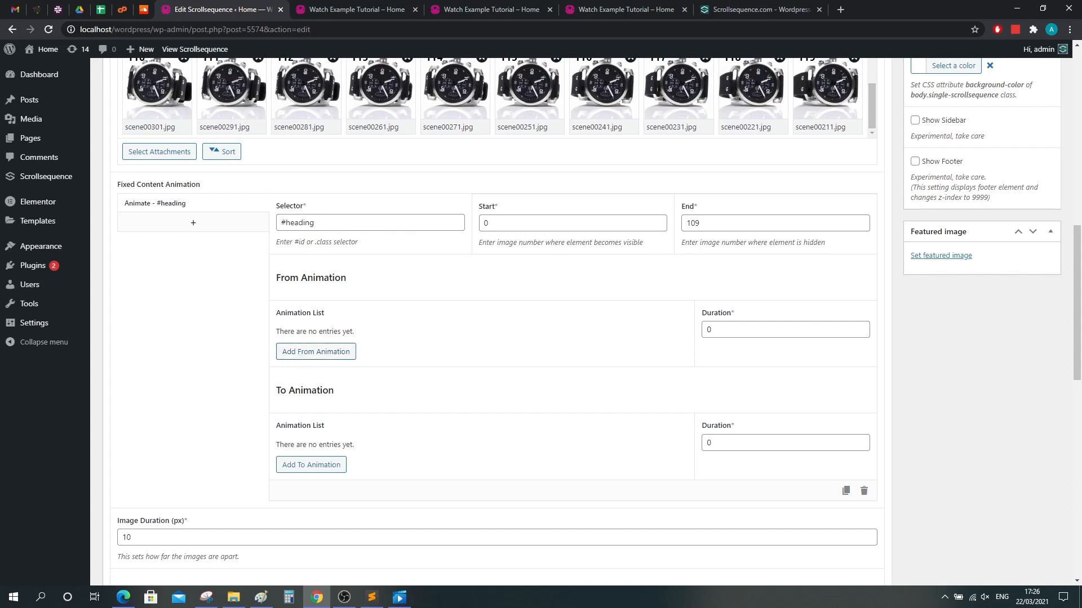
Add a Move From Horizontal Offset animation with value 41 to the heading and set the From Animation duration to 30
left_click(305, 355)
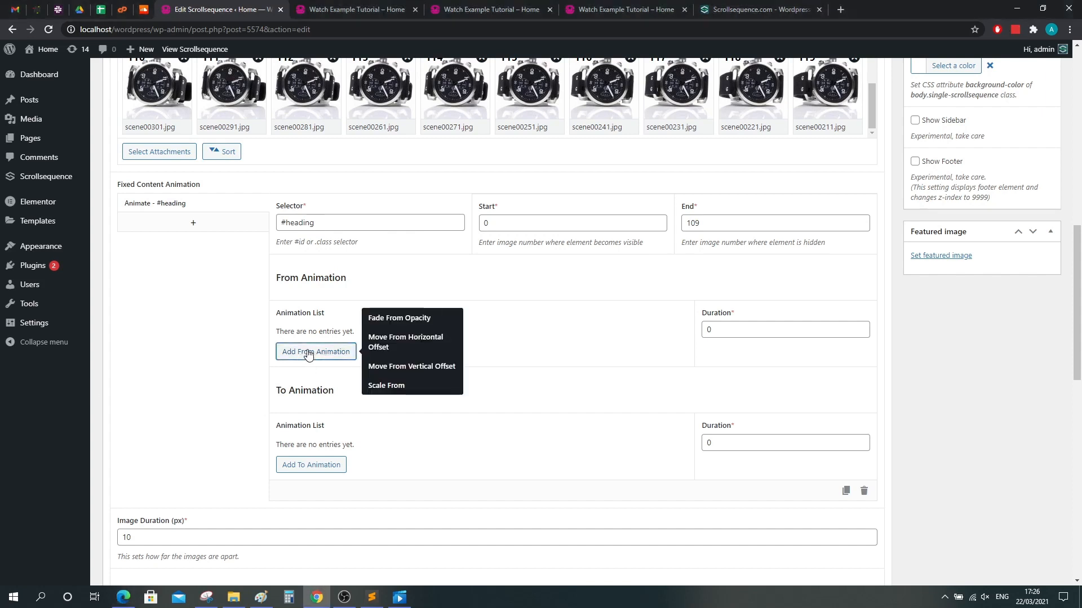
left_click(393, 343)
left_click_drag(481, 371, 490, 373)
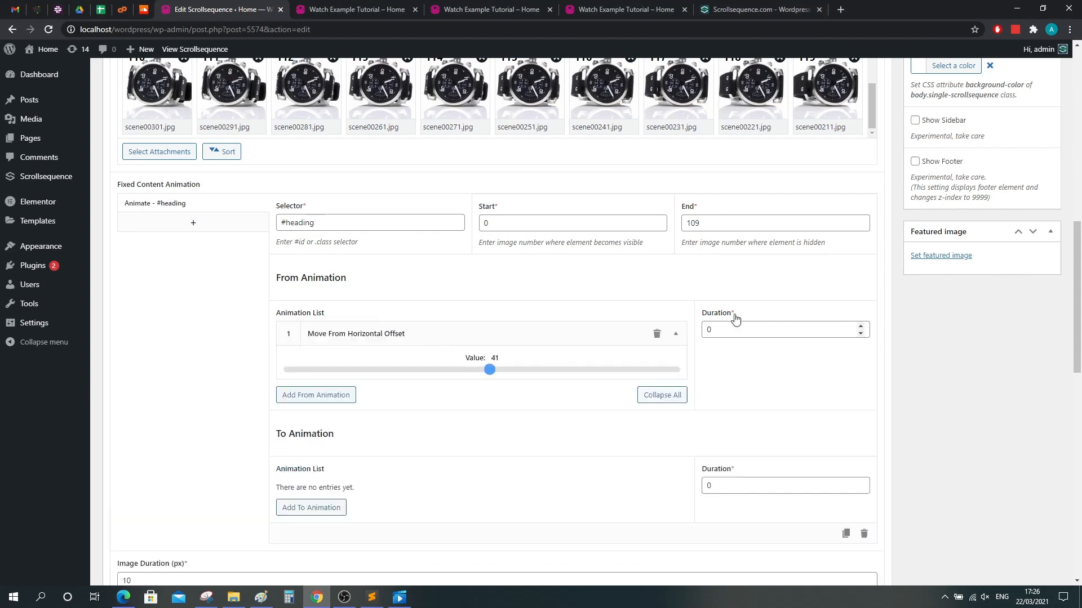
left_click_drag(719, 332, 699, 337)
type("30")
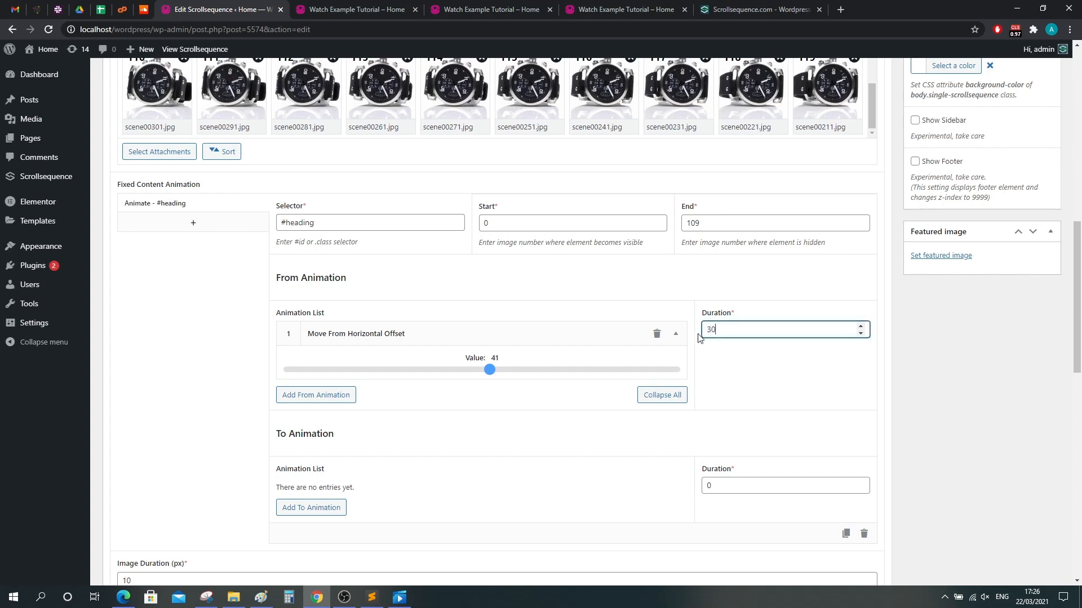
left_click(199, 433)
Add a Move To Horizontal Offset animation to the heading's To Animation with value -10
scroll(197, 434, "down", 1)
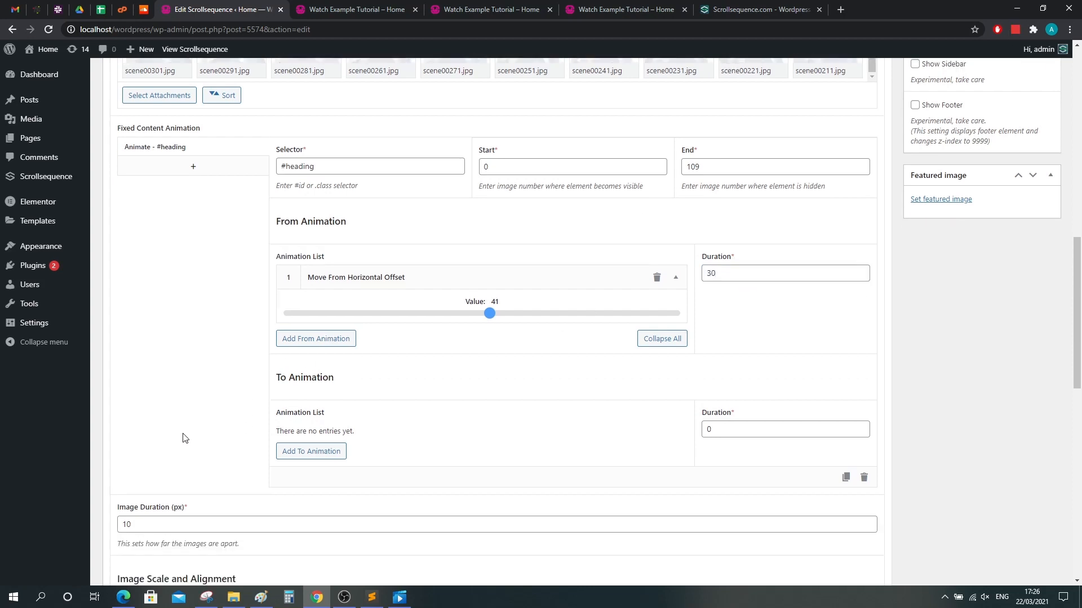
left_click(299, 452)
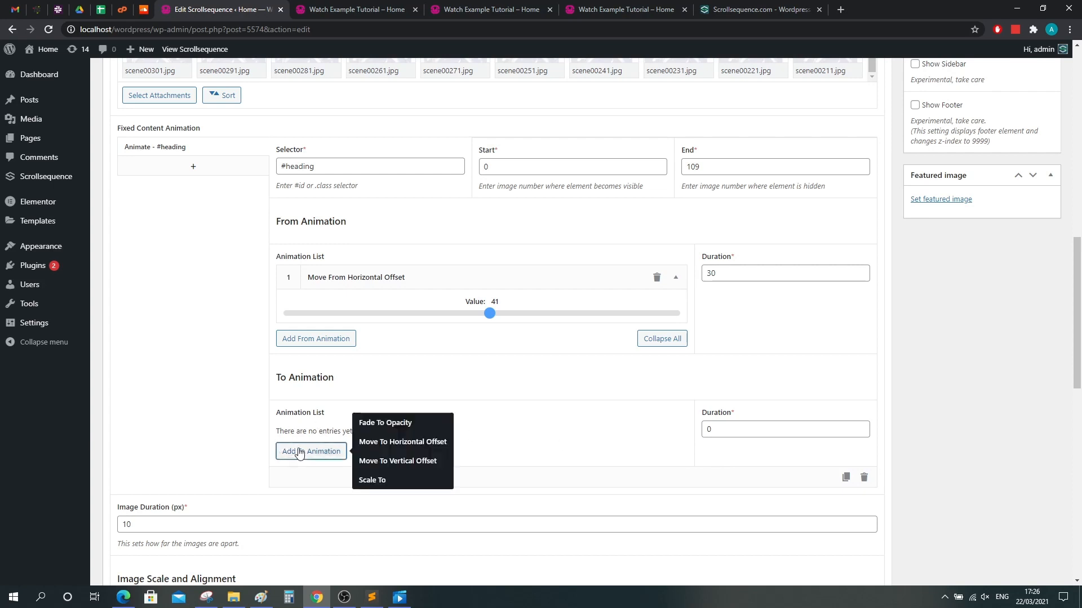
left_click(389, 441)
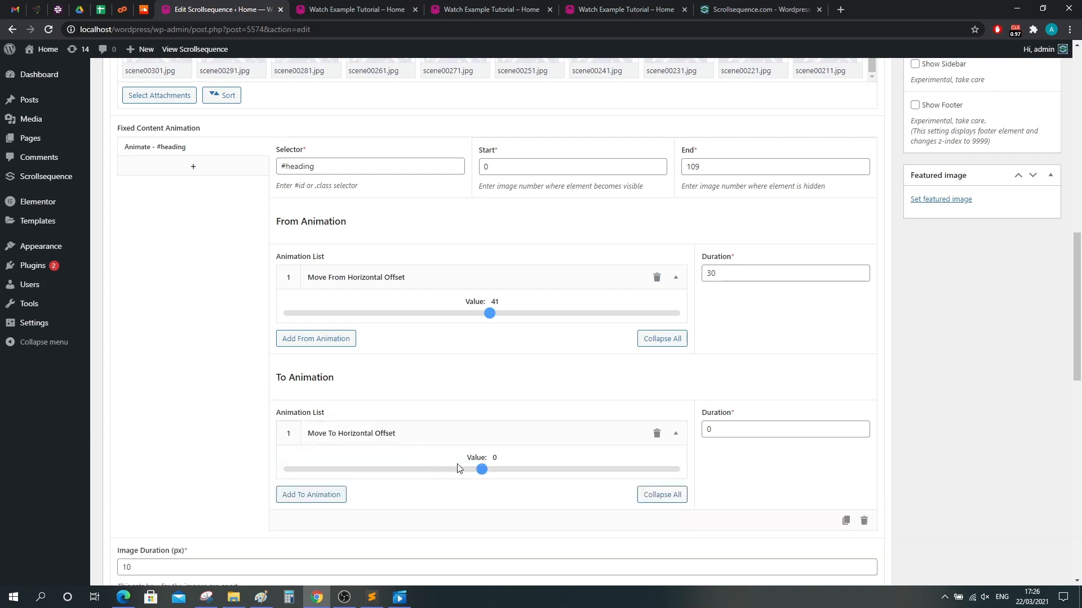
left_click_drag(485, 474, 479, 475)
Add a Fade To Opacity animation with value 0 to the heading and set the To Animation duration to 35
scroll(224, 442, "down", 2)
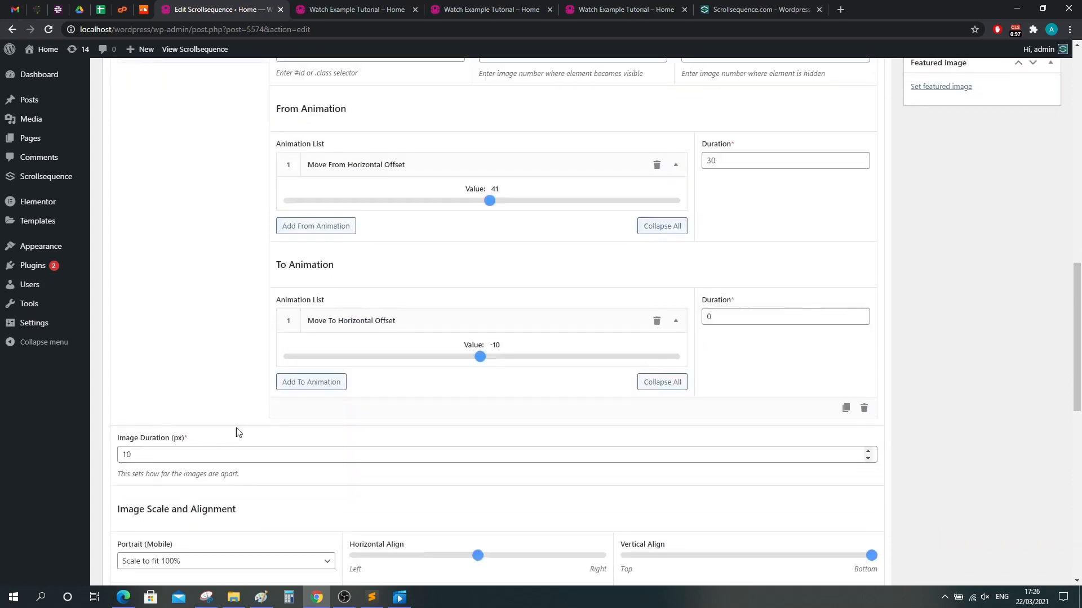
left_click(316, 387)
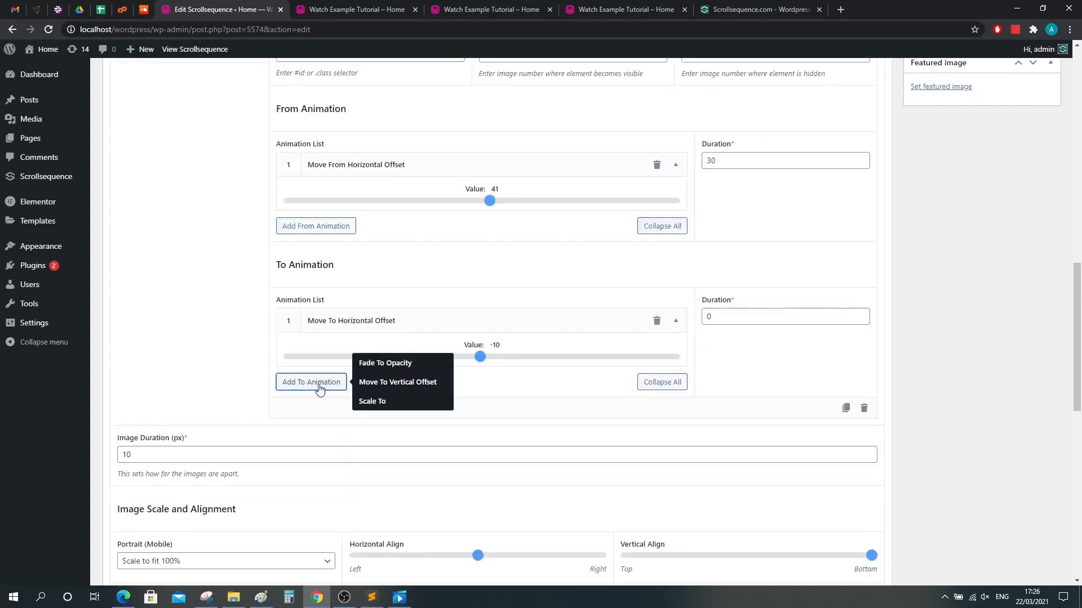
left_click(381, 365)
mouse_move(291, 422)
left_mouse_down()
mouse_move(302, 423)
mouse_move(279, 428)
left_mouse_up()
left_click_drag(725, 323, 697, 320)
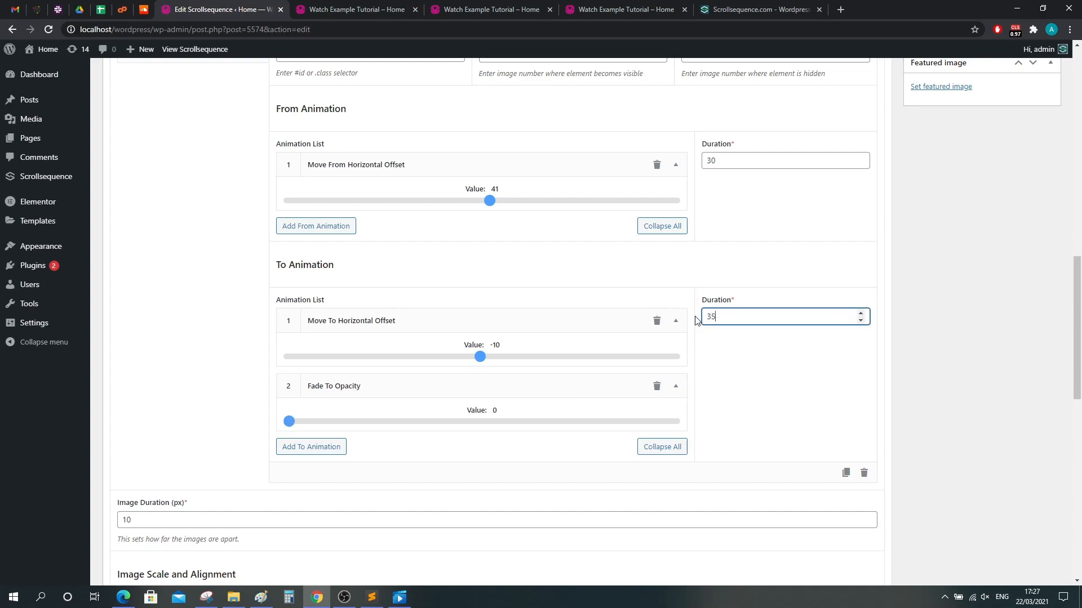
left_click(222, 340)
Review the heading animation's Start and End image numbers against its From and To Animation durations
scroll(248, 394, "up", 5)
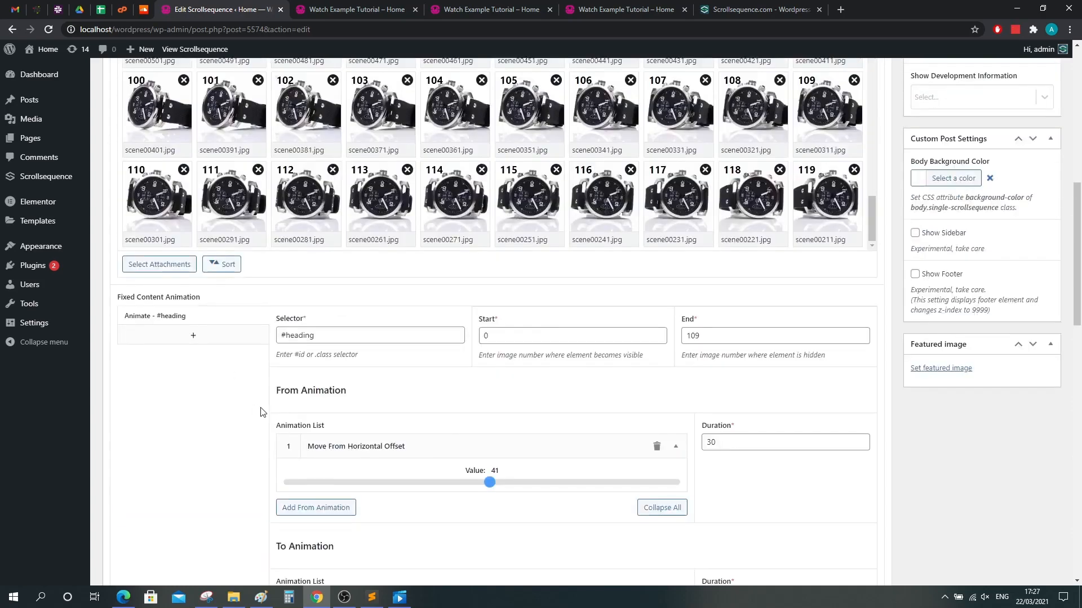
left_click(484, 336)
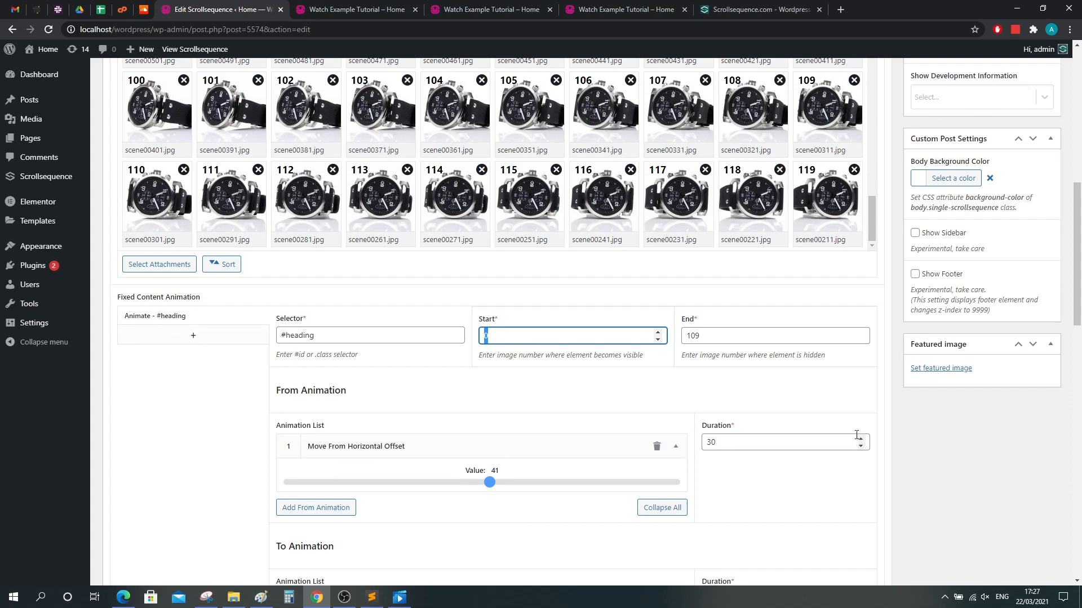
left_click(737, 443)
scroll(539, 449, "down", 3)
left_click(545, 334)
left_click_drag(712, 169, 679, 166)
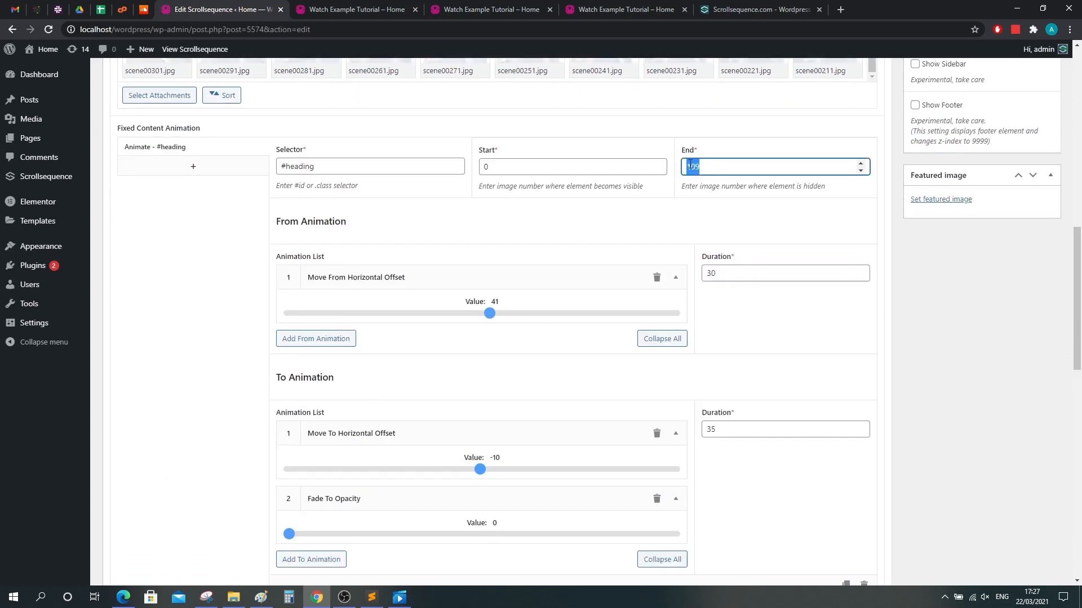
scroll(225, 477, "down", 1)
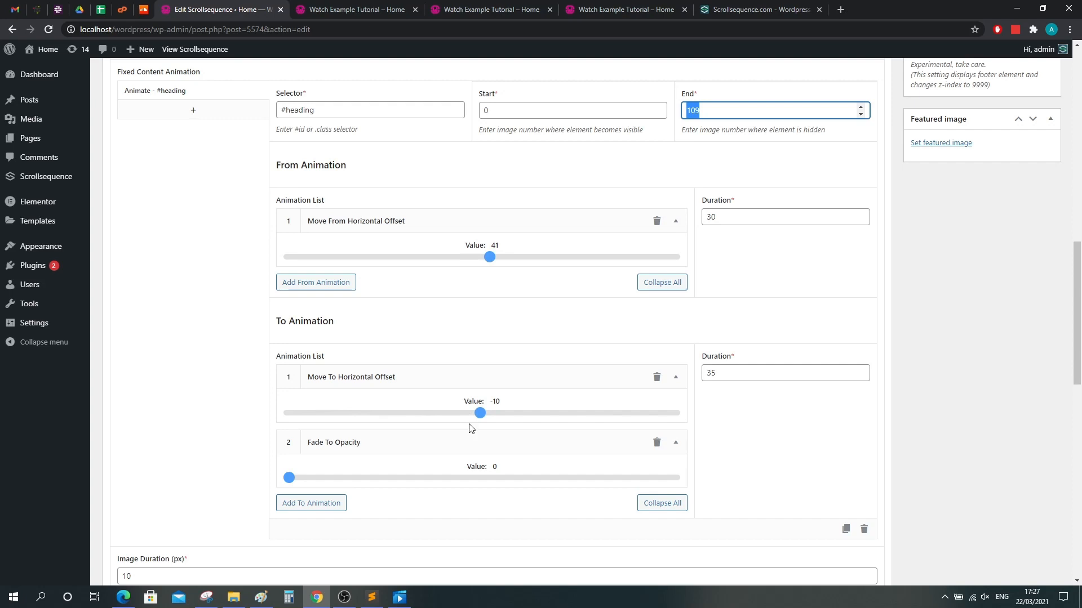
left_click_drag(735, 372, 705, 372)
left_click(731, 376)
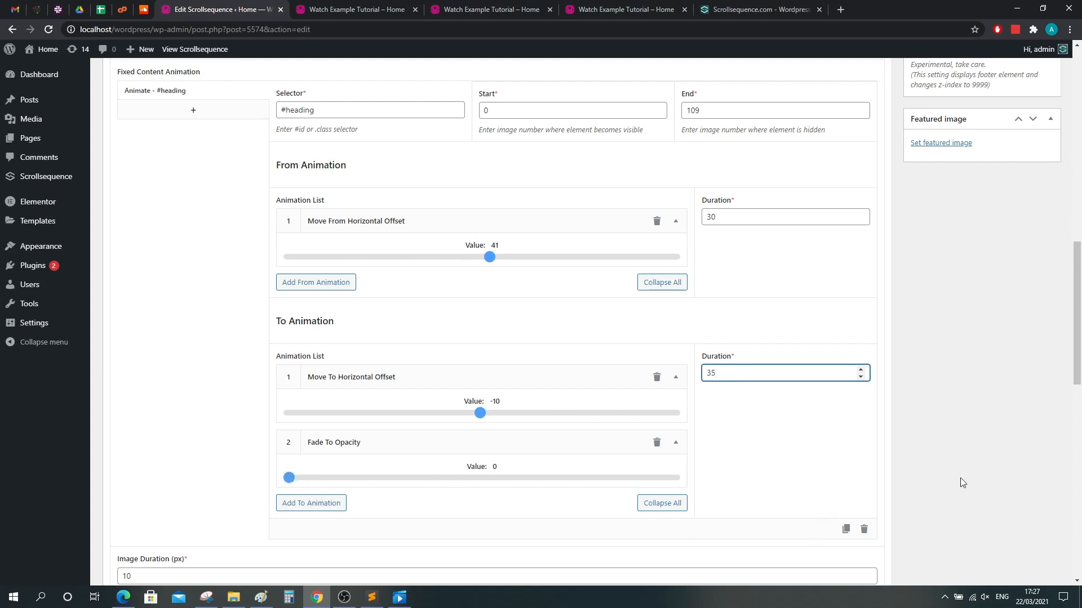
Update the Scrollsequence and check the heading's From and To animations by scrolling through its published page
scroll(958, 485, "up", 13)
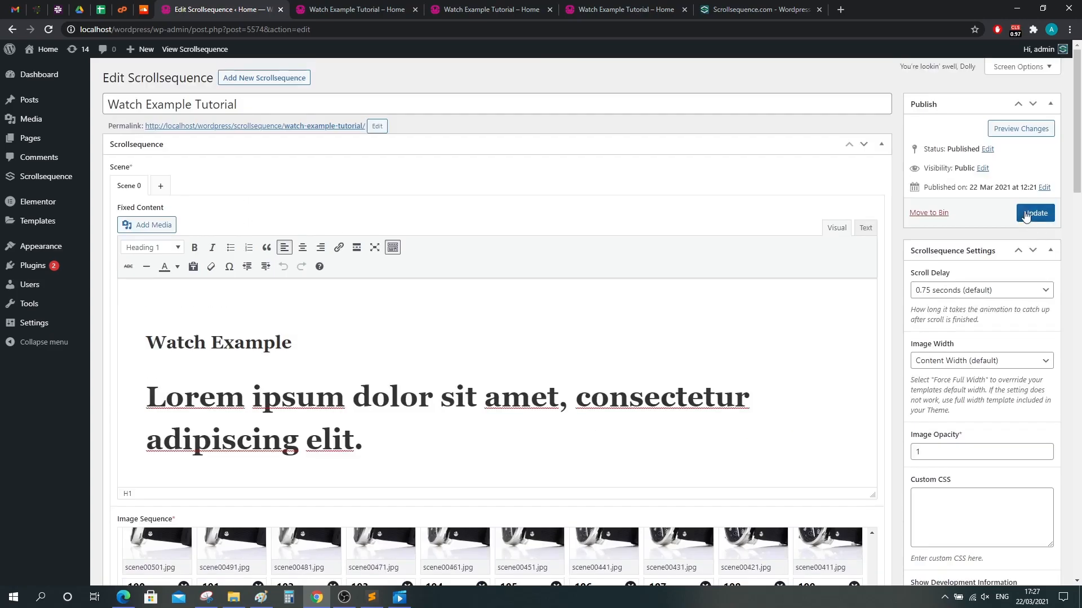
left_click(1025, 215)
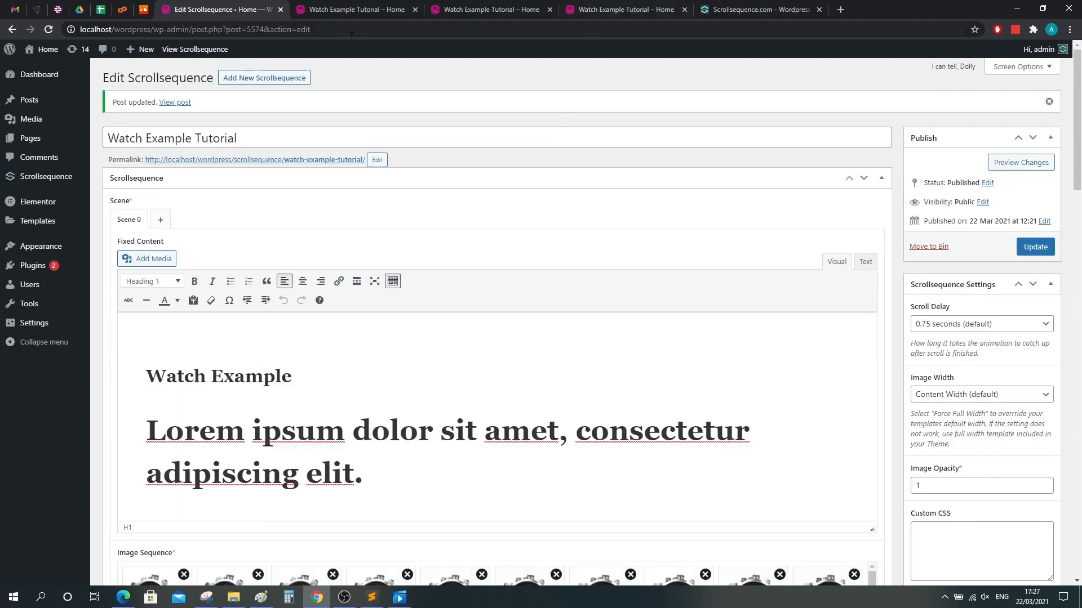
middle_click(195, 49)
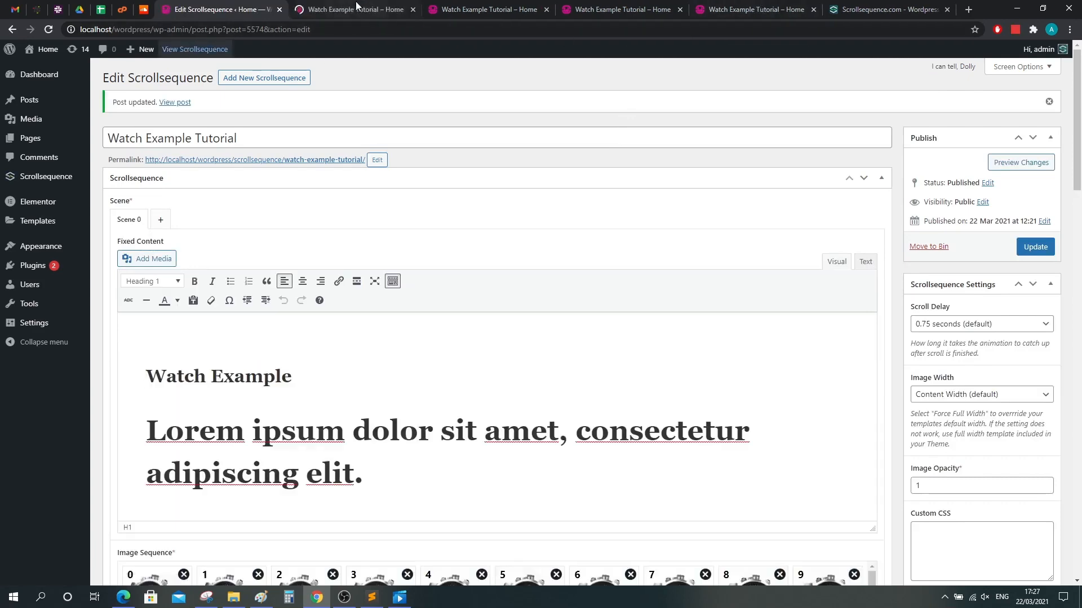
left_click(356, 6)
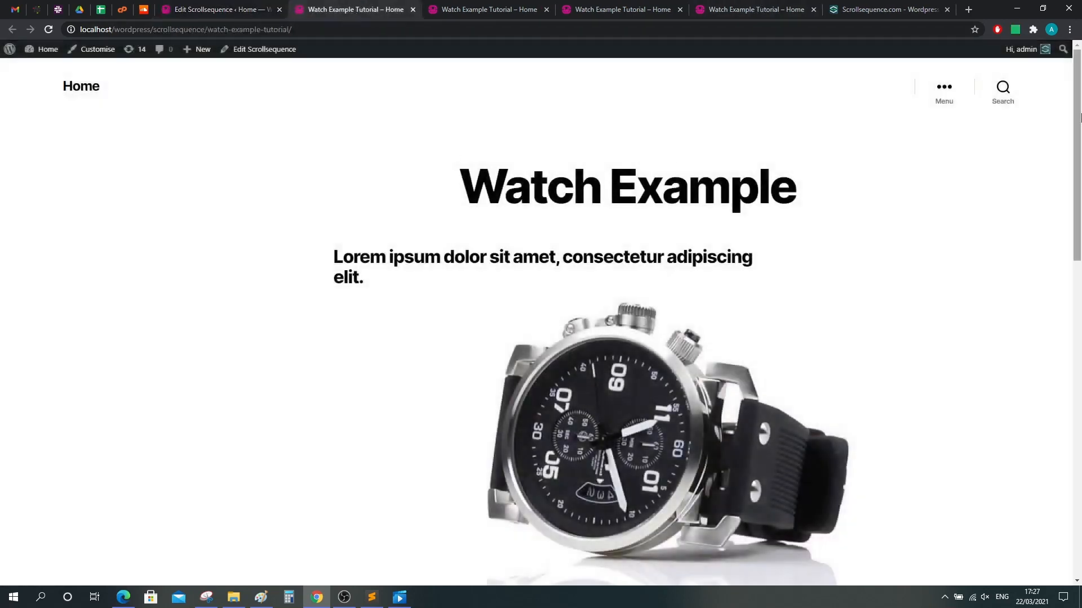
left_click_drag(1077, 119, 1022, 113)
Duplicate the #heading entry in Fixed Content Animation and set the copy's selector to #subheading
left_click(208, 8)
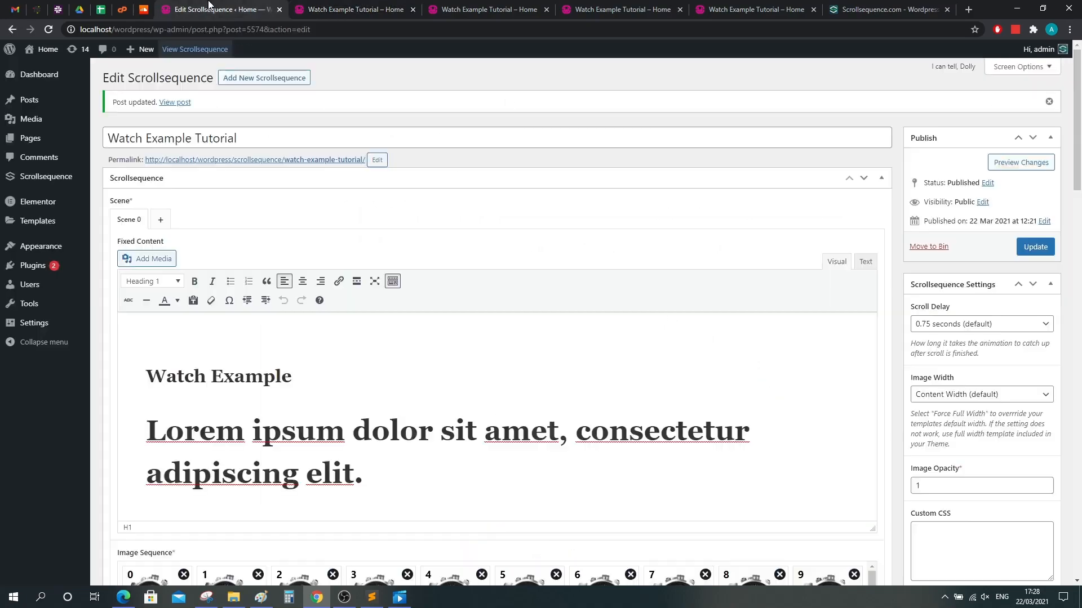
scroll(174, 309, "down", 9)
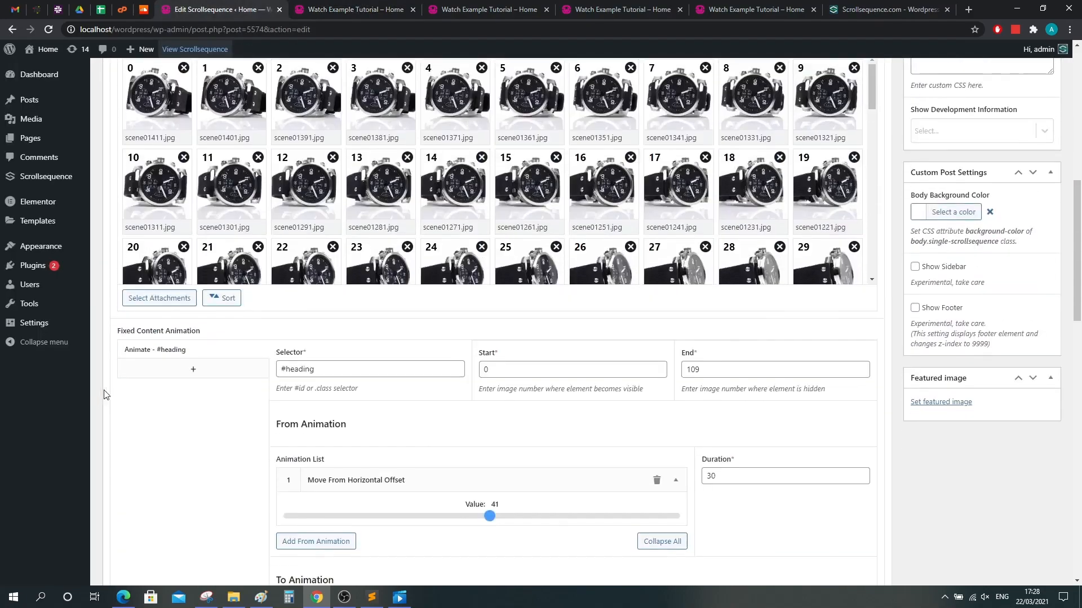
scroll(160, 401, "down", 5)
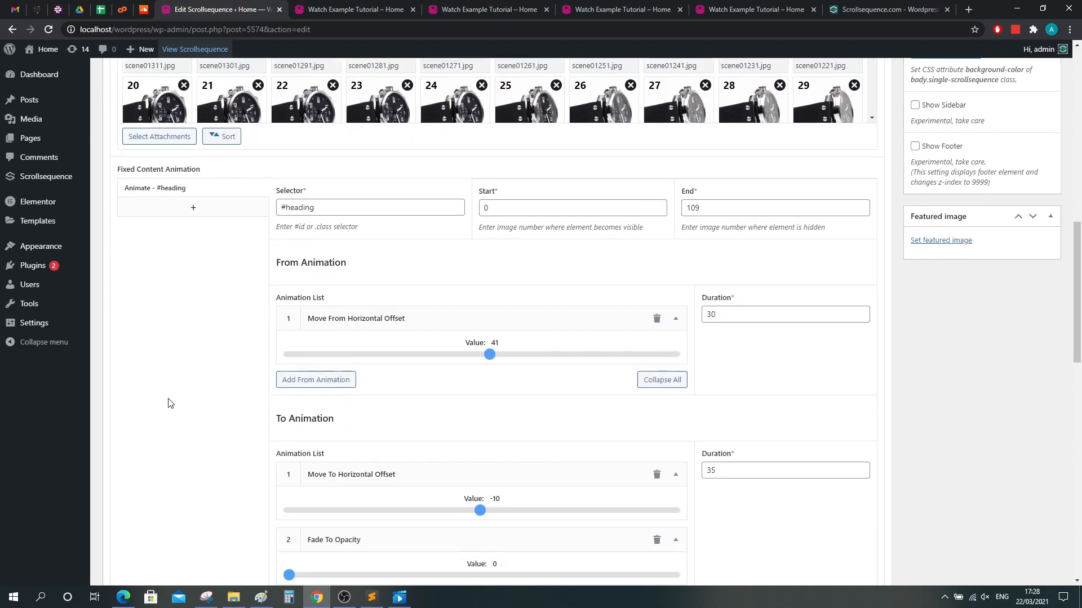
left_click(846, 507)
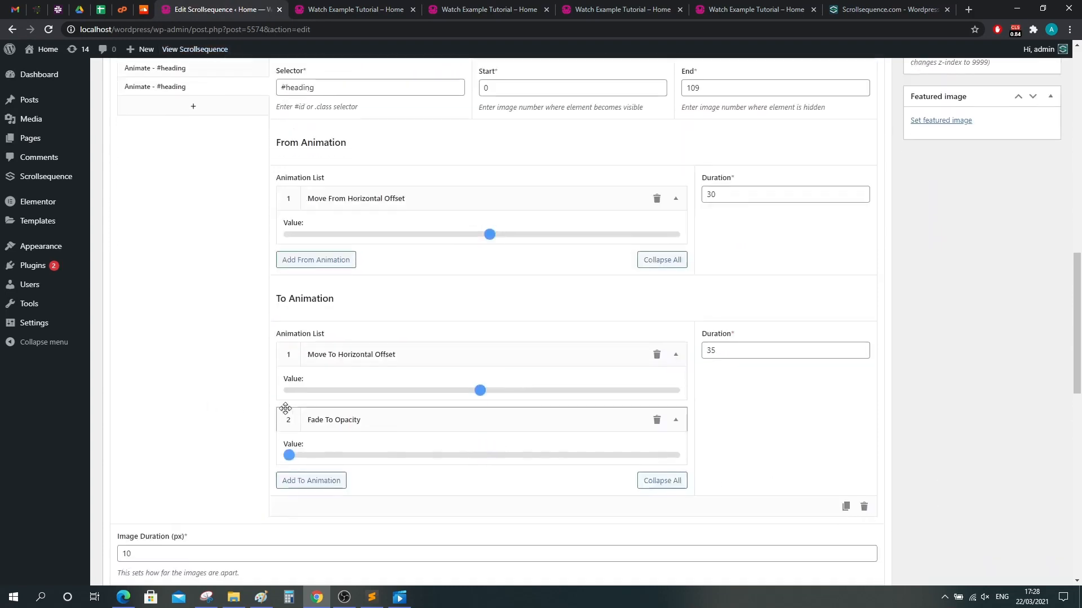
scroll(150, 338, "up", 3)
left_click(286, 257)
type("sub")
left_click(204, 358)
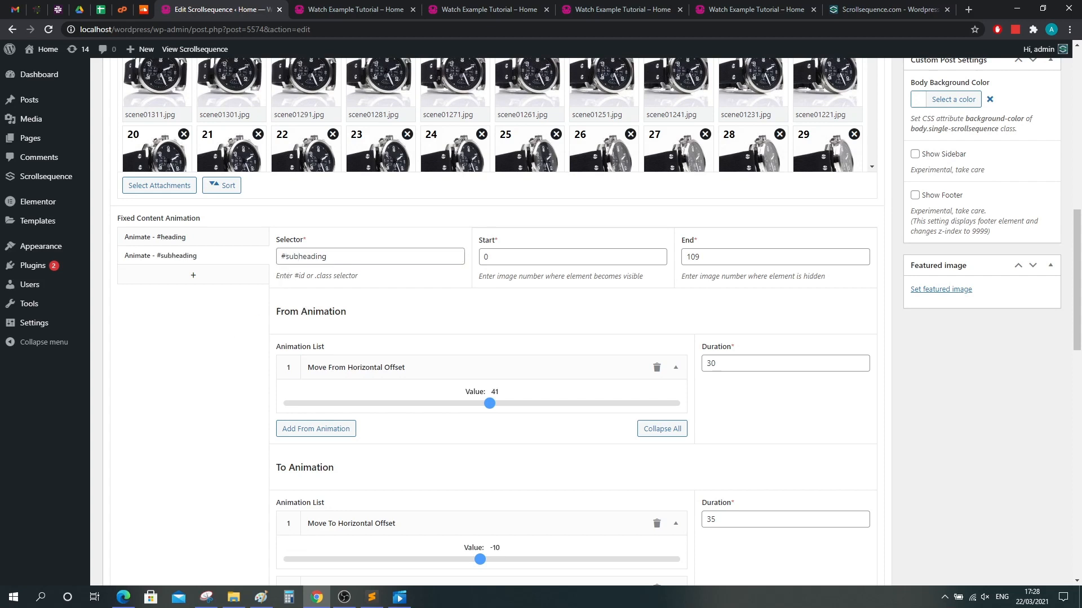
Set the #subheading To Animation duration to 30
key("alt+Tab")
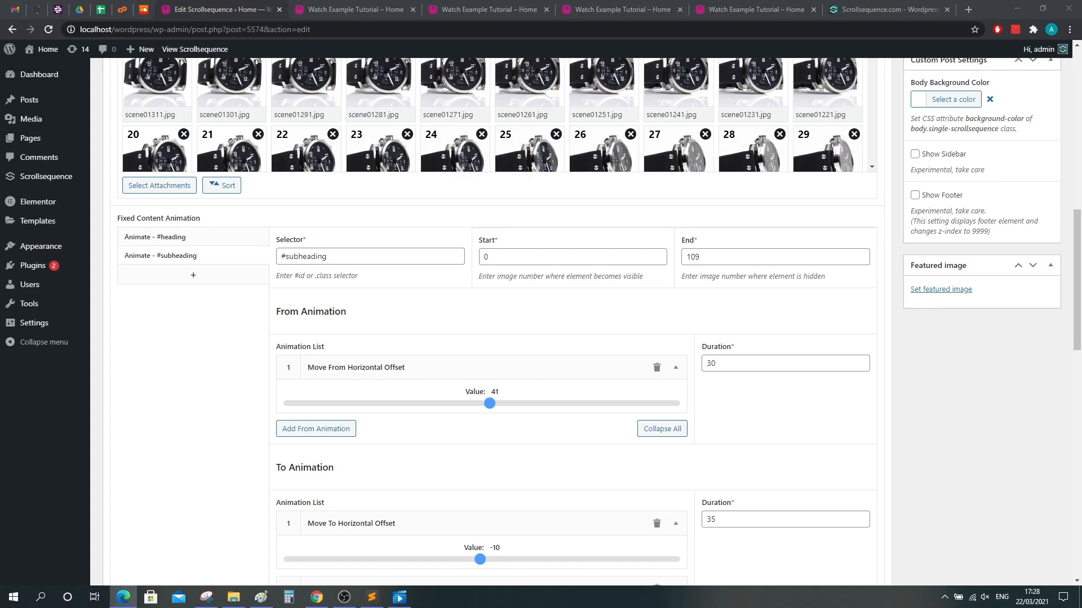
scroll(662, 536, "down", 2)
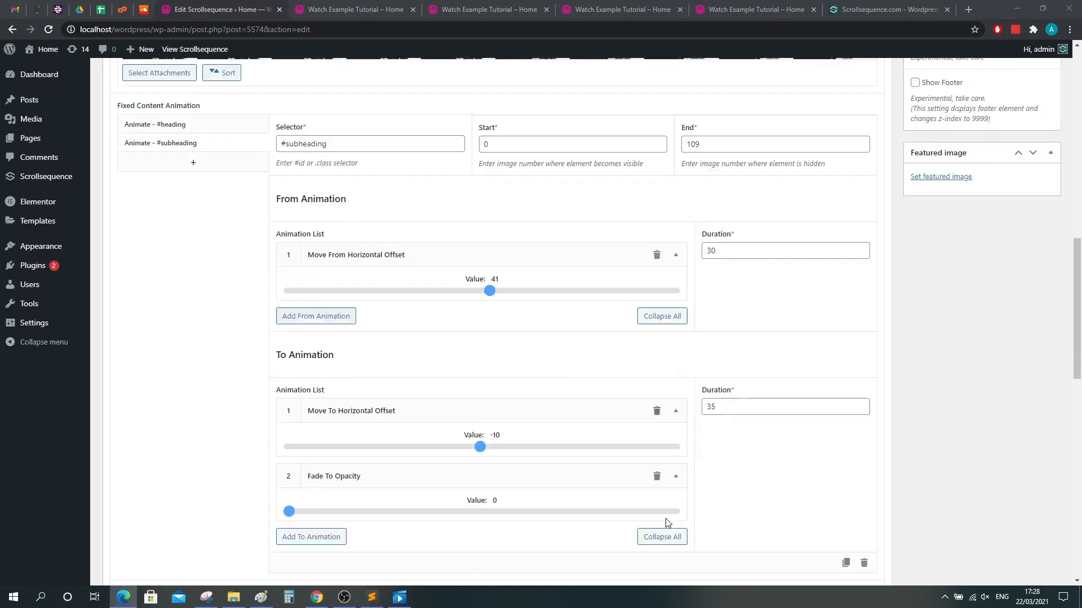
left_click(735, 403)
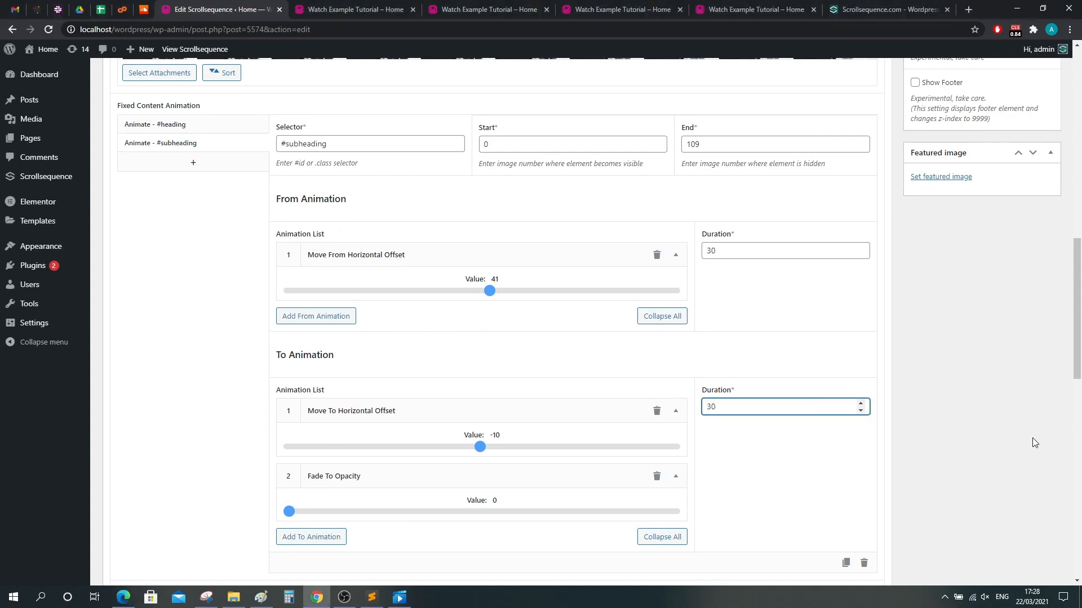
Update the Scrollsequence and check the heading and subheading animations together by scrolling through the published page
scroll(1005, 447, "down", 5)
scroll(977, 441, "up", 15)
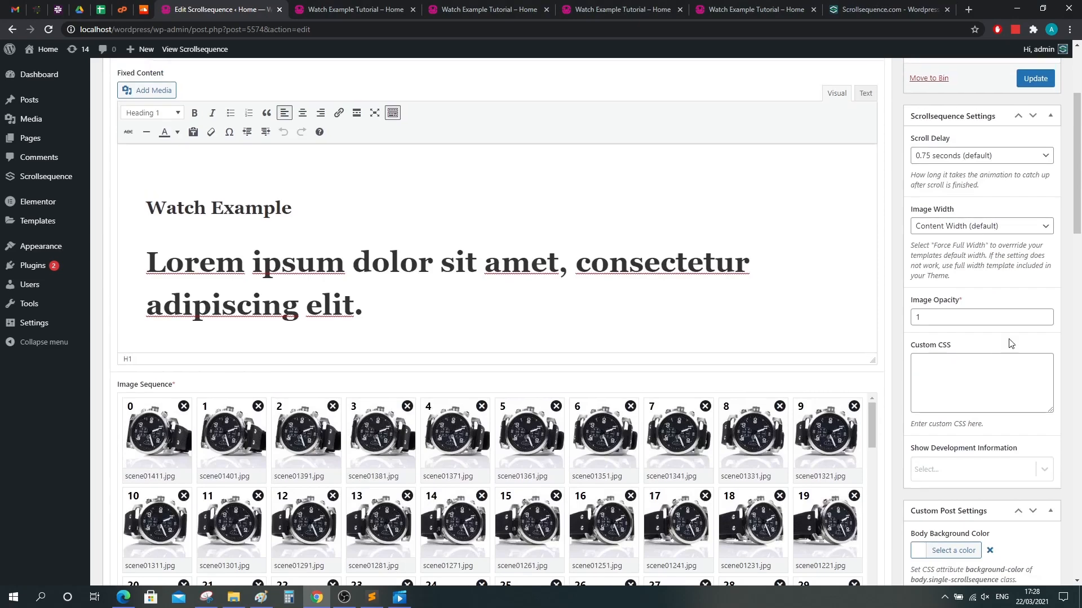
scroll(1009, 346, "up", 3)
left_click(1035, 248)
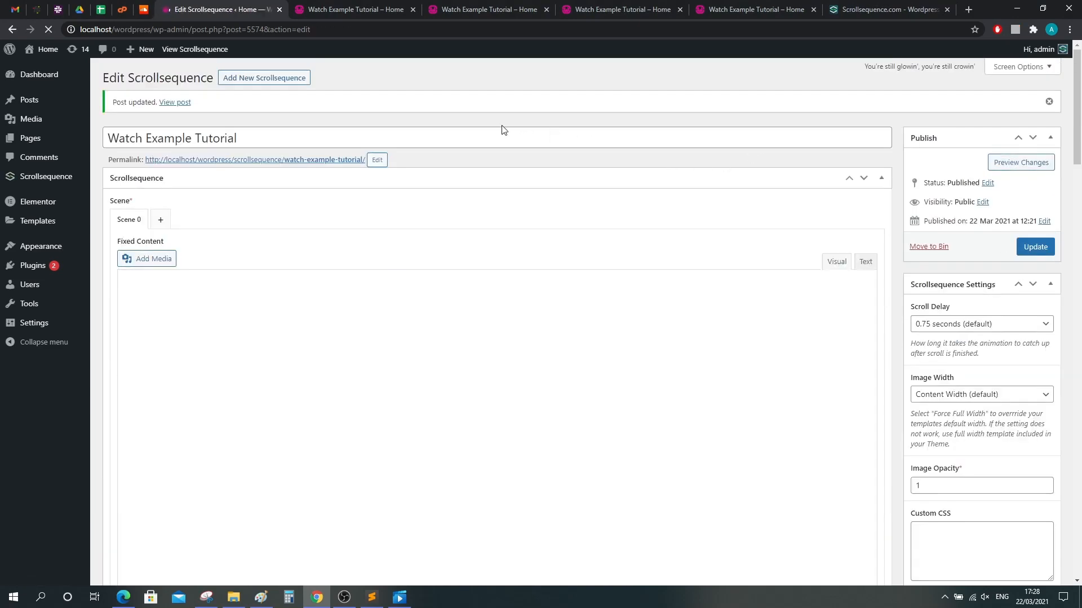
middle_click(192, 50)
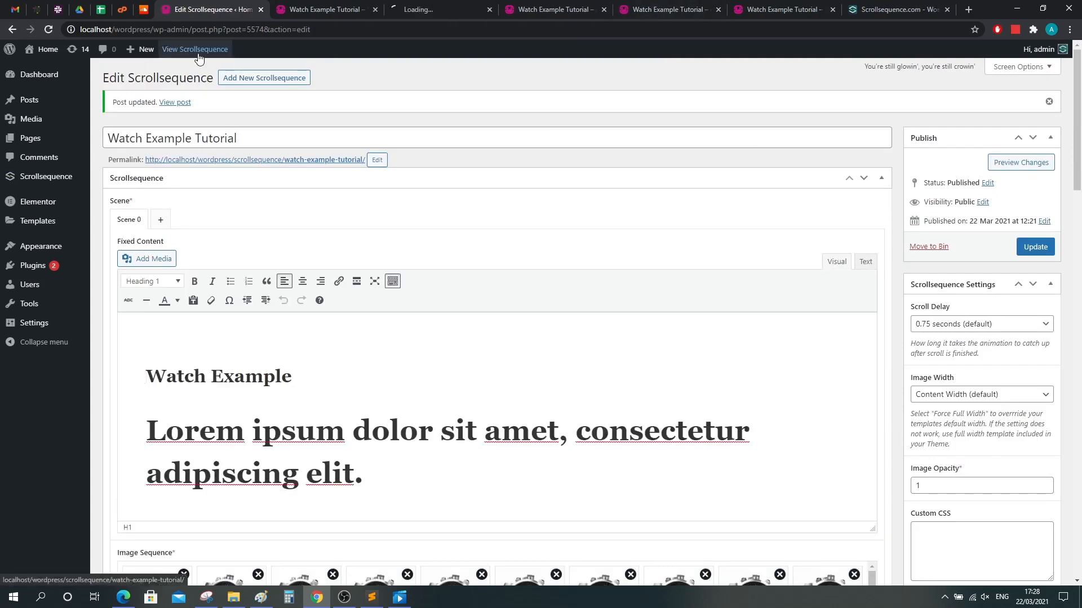
left_click(432, 11)
left_click_drag(432, 11, 334, 9)
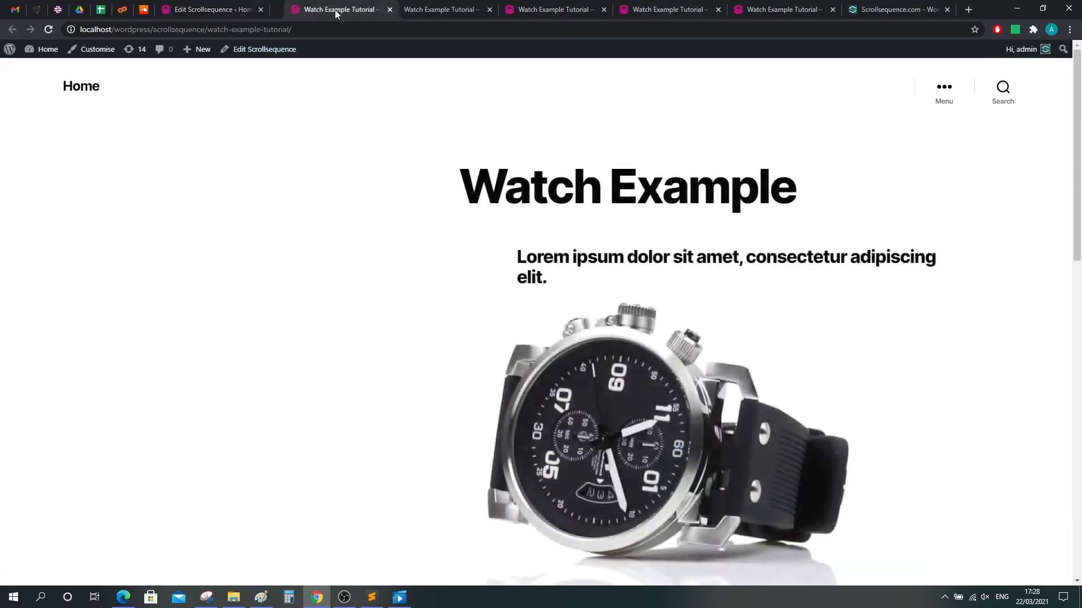
left_click_drag(1076, 102, 1057, 84)
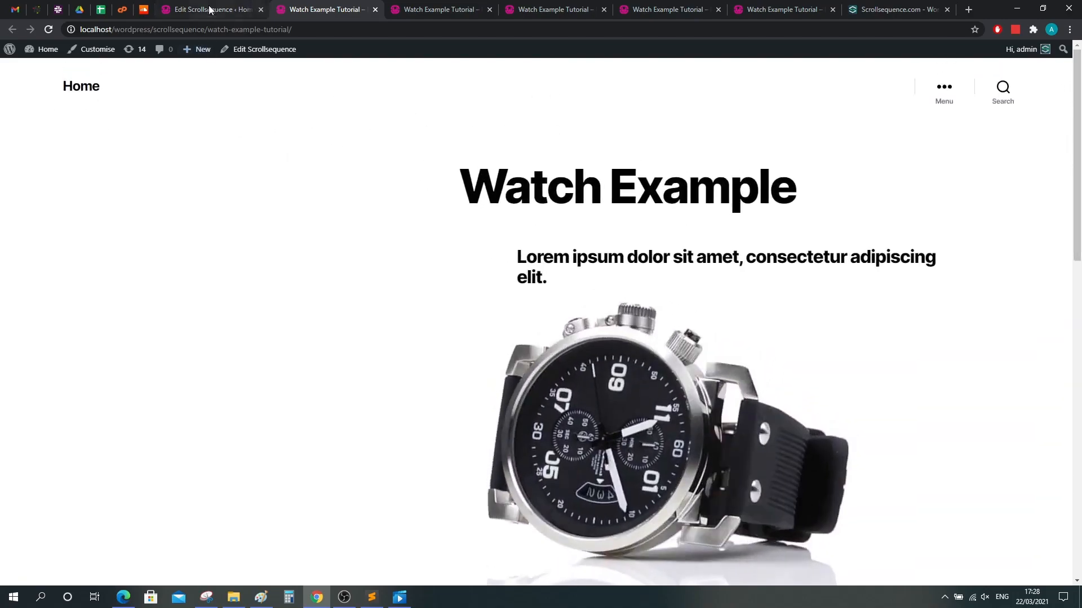
Copy the Lorem ipsum placeholder paragraph from loremipsum.io and paste it into the Scrollsequence's Content Editor
left_click(210, 9)
scroll(310, 341, "down", 20)
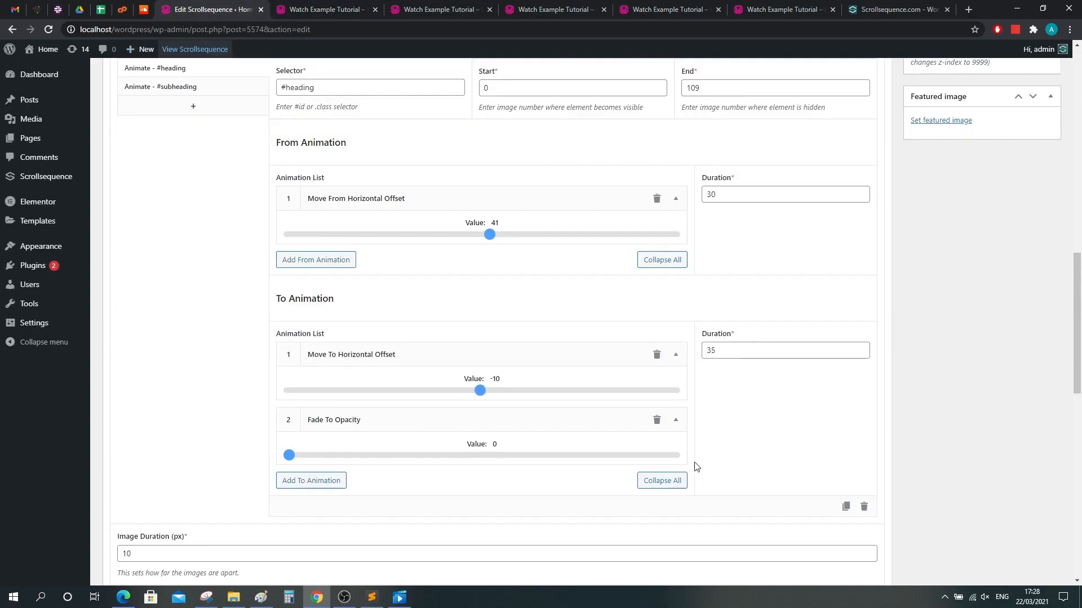
scroll(466, 418, "down", 5)
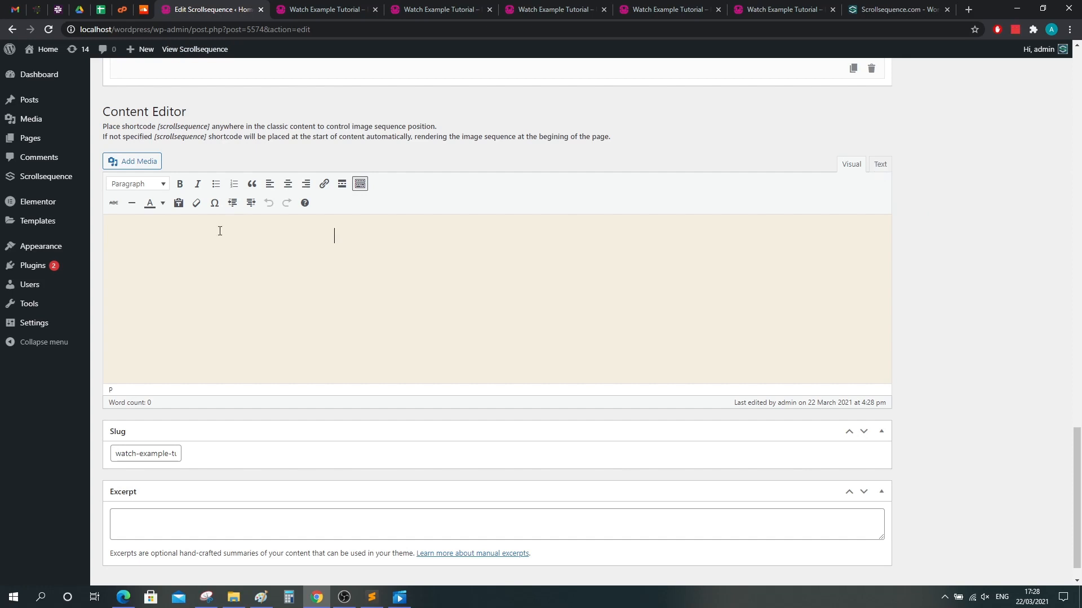
key("ctrl+t")
type("lore")
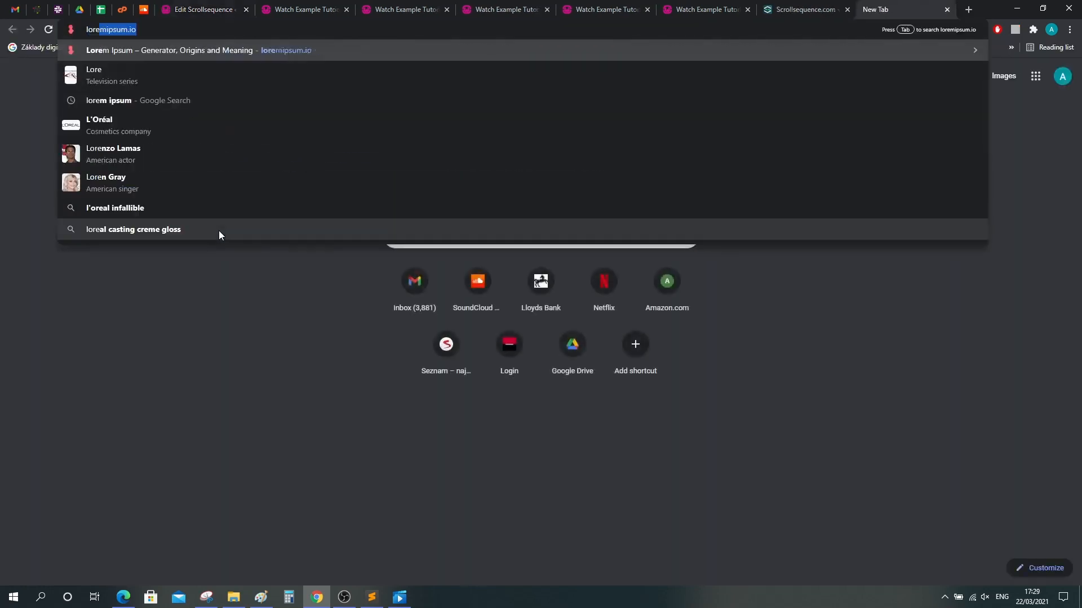
key("Return")
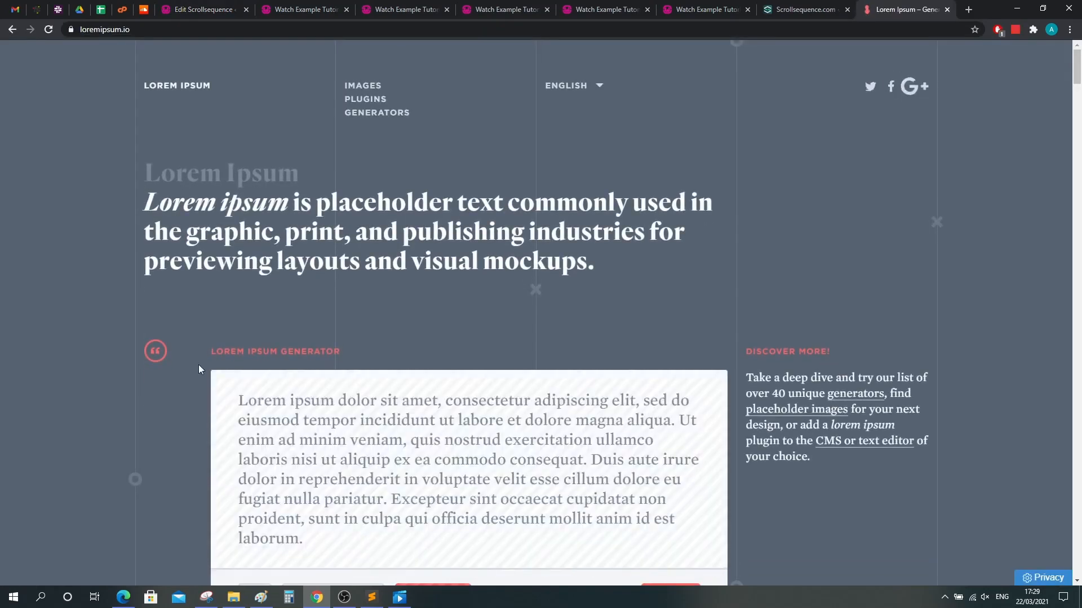
left_click_drag(239, 401, 342, 542)
key("ctrl+c")
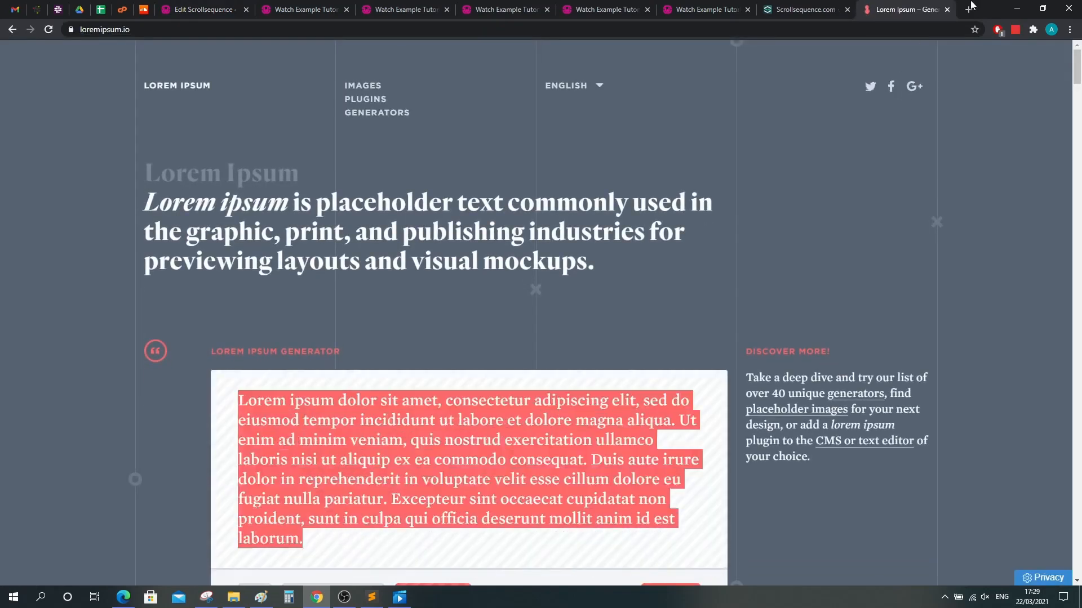
left_click(948, 9)
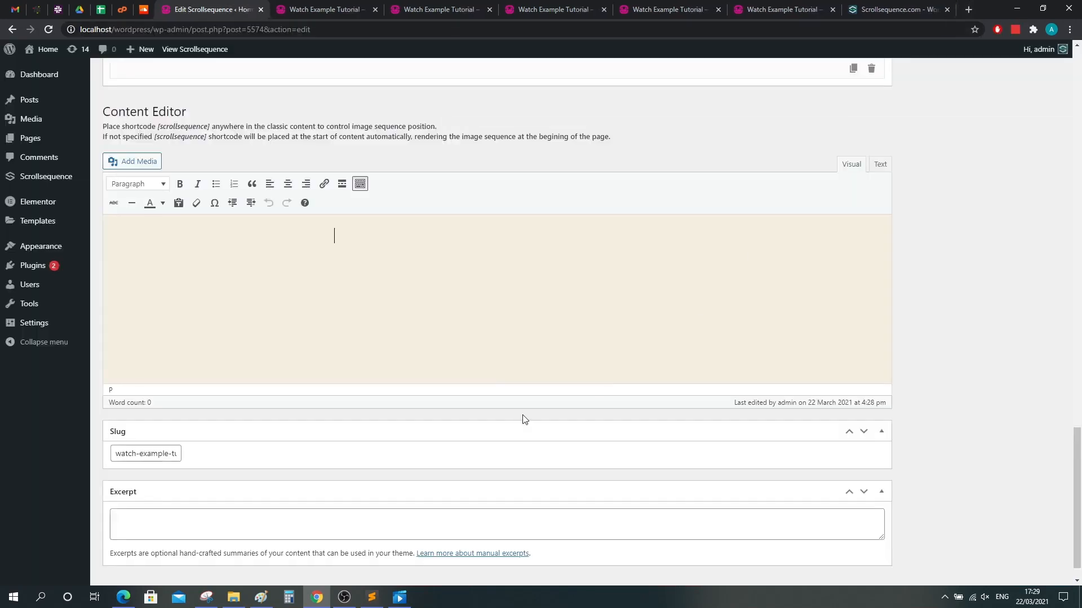
key("ctrl+v")
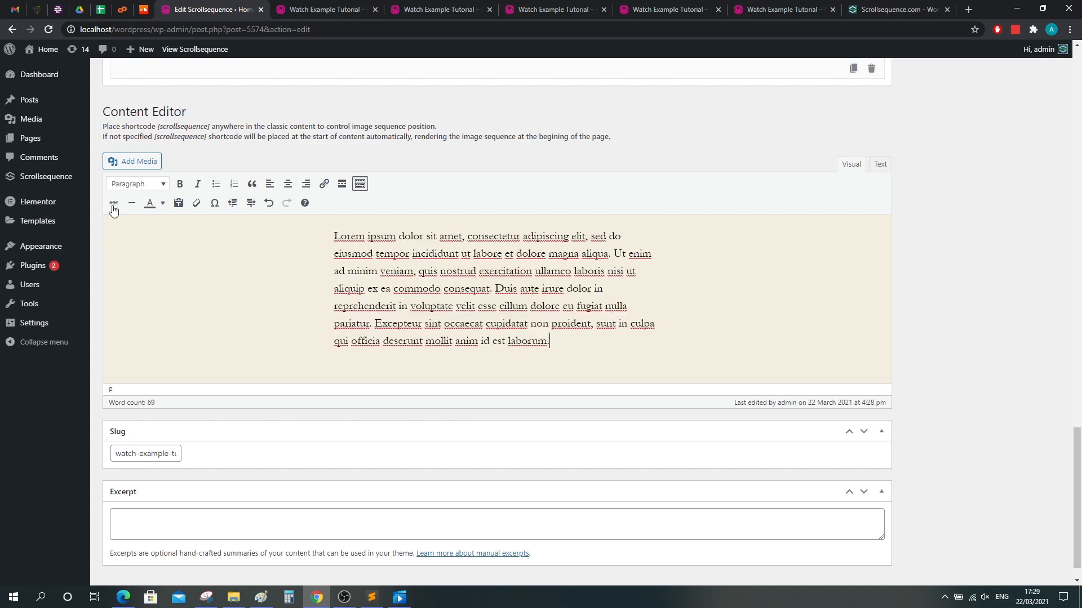
Add a Heading 1 line reading "This is the heading" above the Lorem ipsum paragraph in the Content Editor
key("Return")
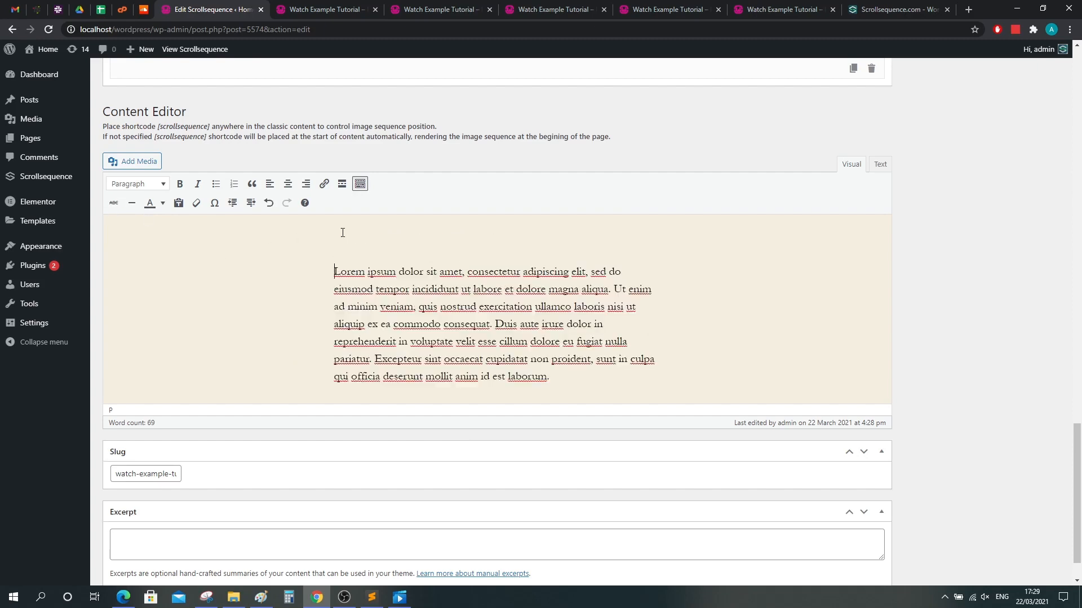
left_click(149, 184)
left_click(142, 247)
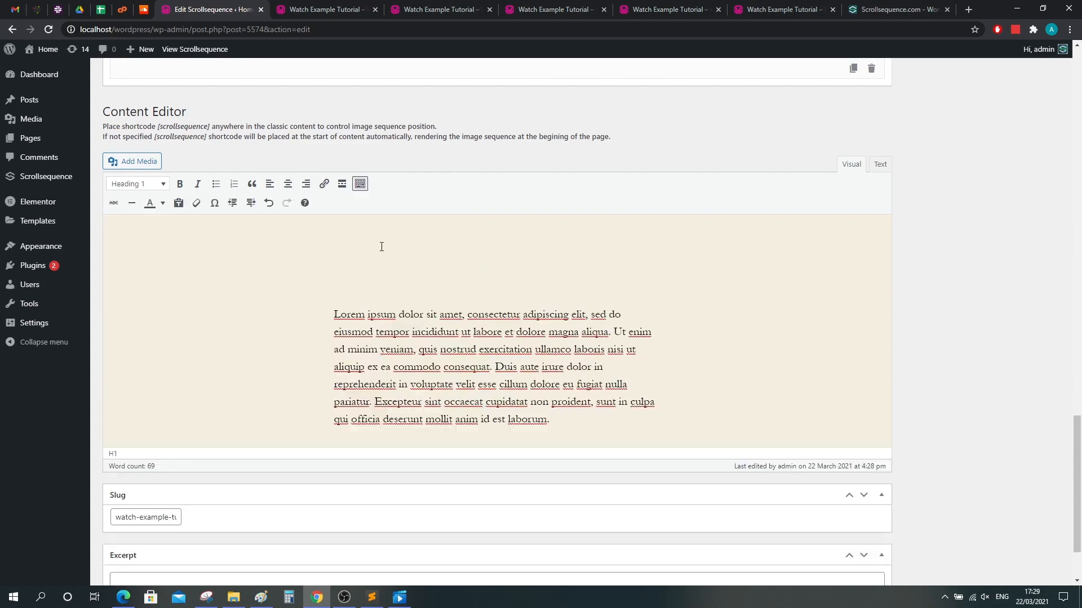
type("This is the hea")
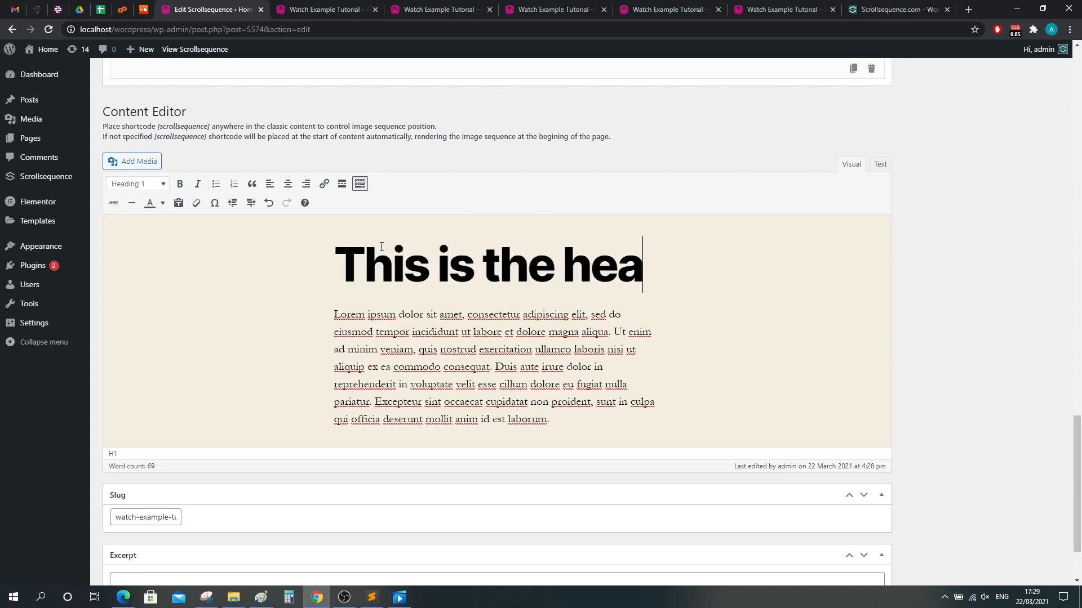
type("ding")
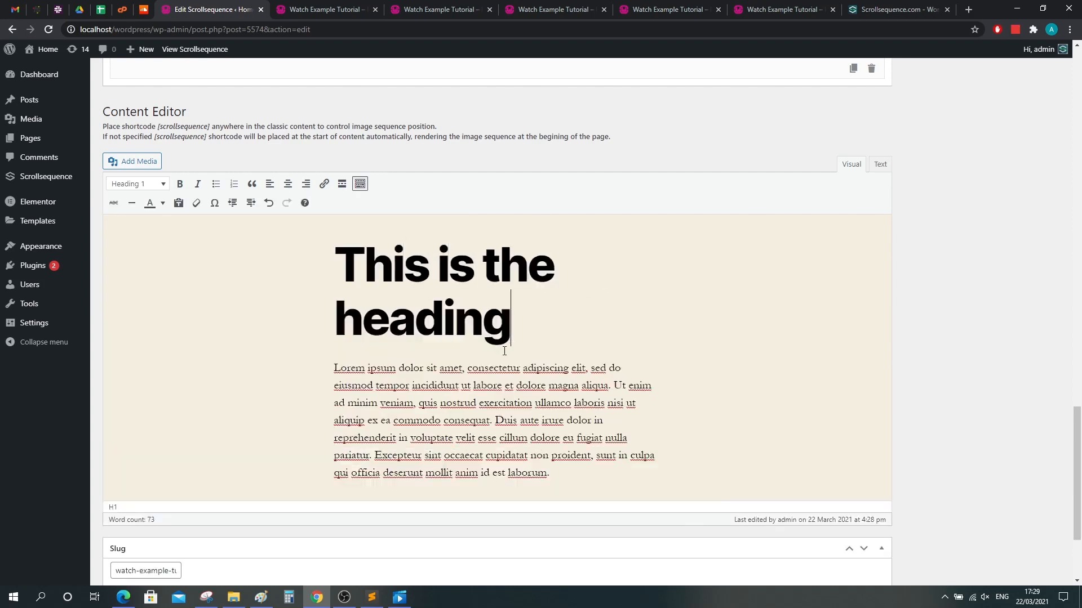
Replace the word "heading" in the Content Editor's Heading 1 line with "the topic"
left_click_drag(510, 321, 329, 320)
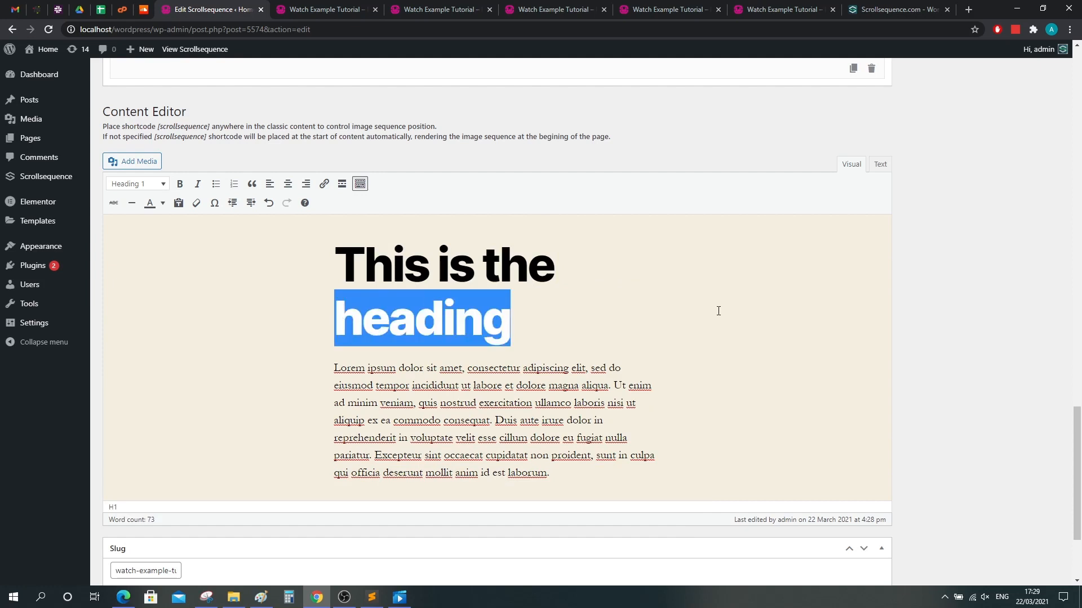
type("the ")
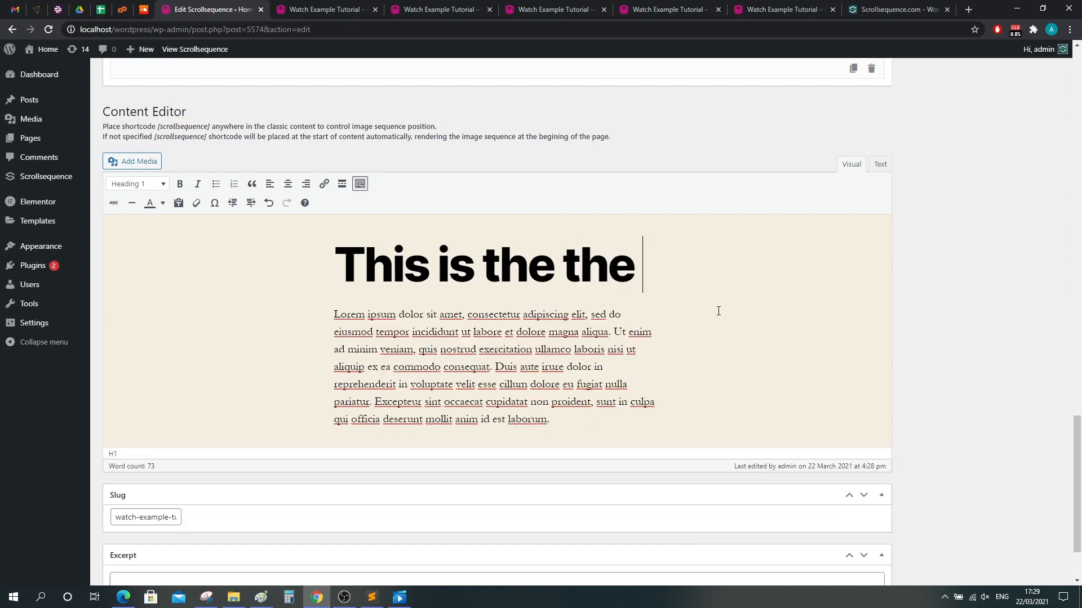
type("topic")
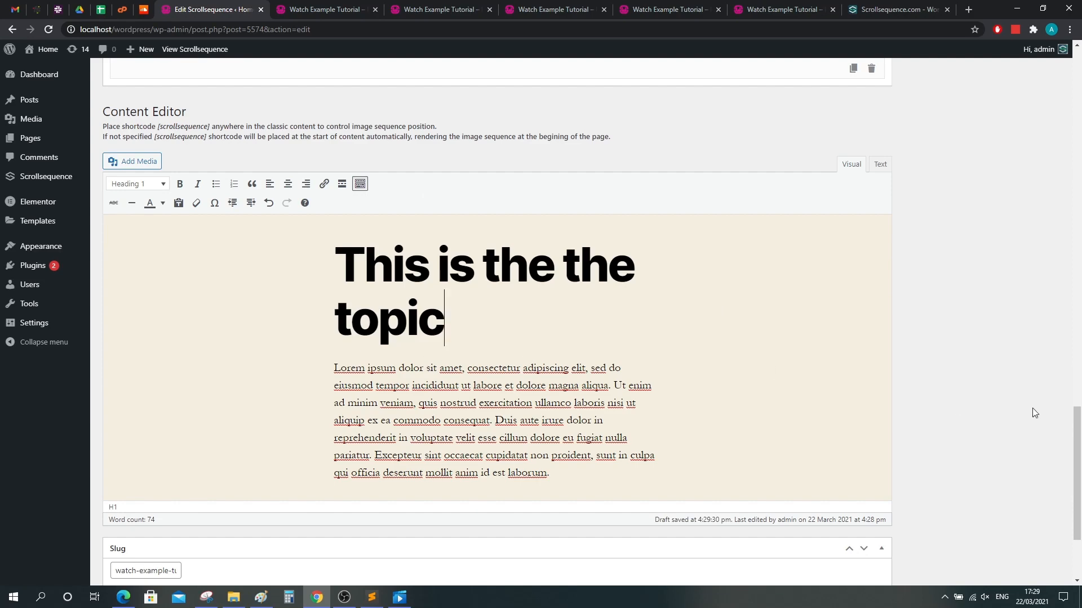
Update the Scrollsequence with the new page content and open its published page in a new tab
scroll(1017, 414, "up", 20)
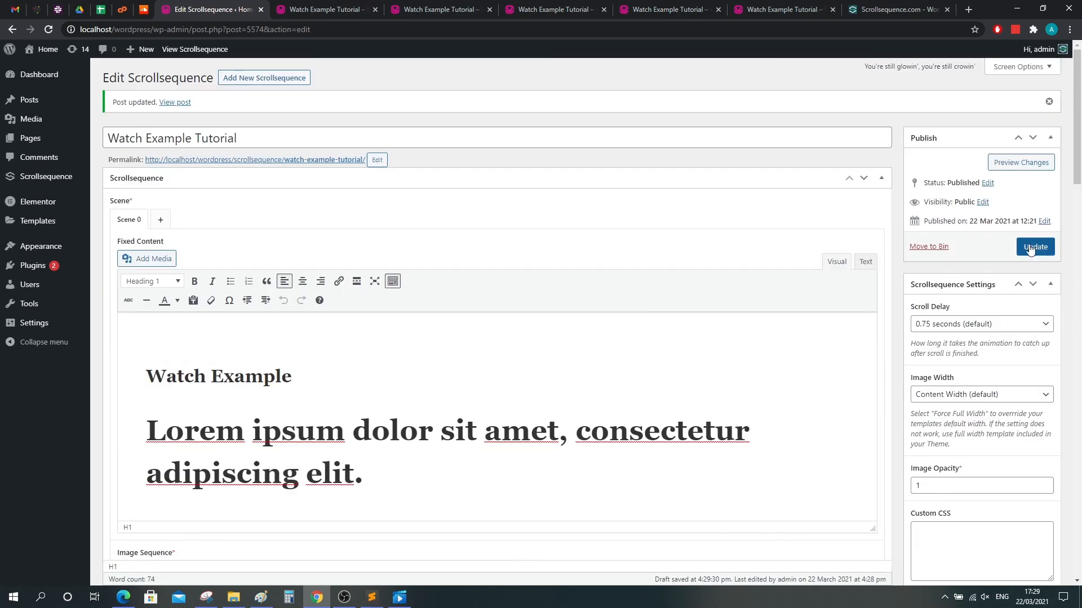
left_click(1030, 249)
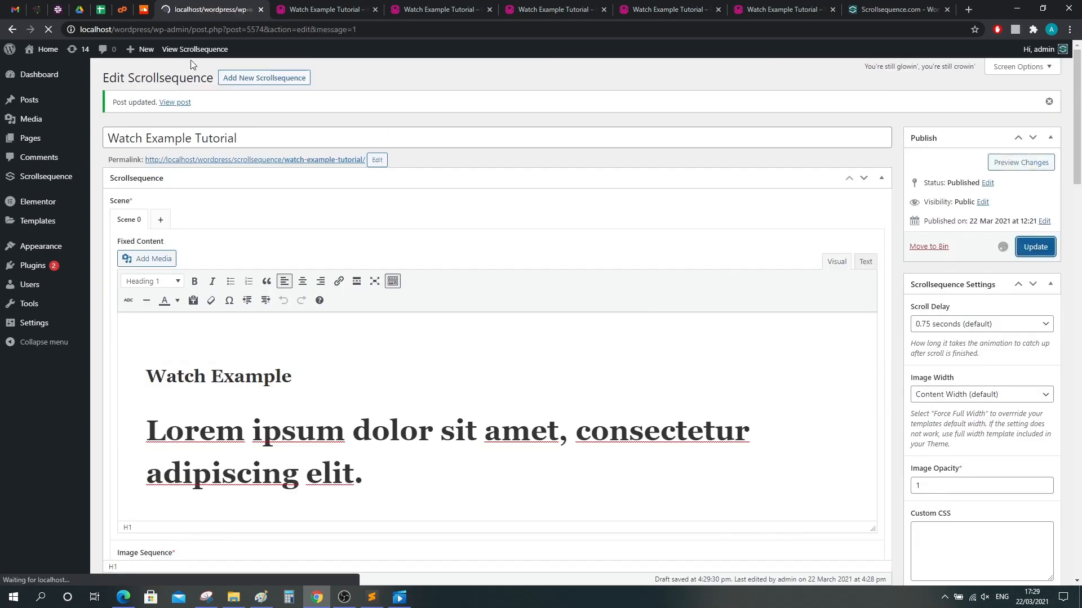
middle_click(198, 50)
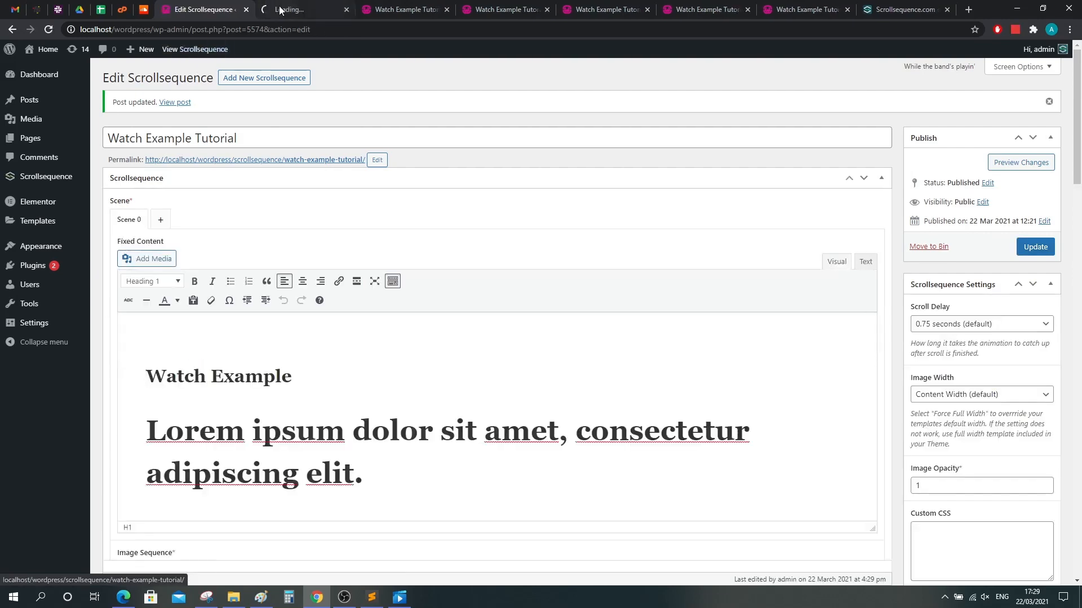
left_click(286, 11)
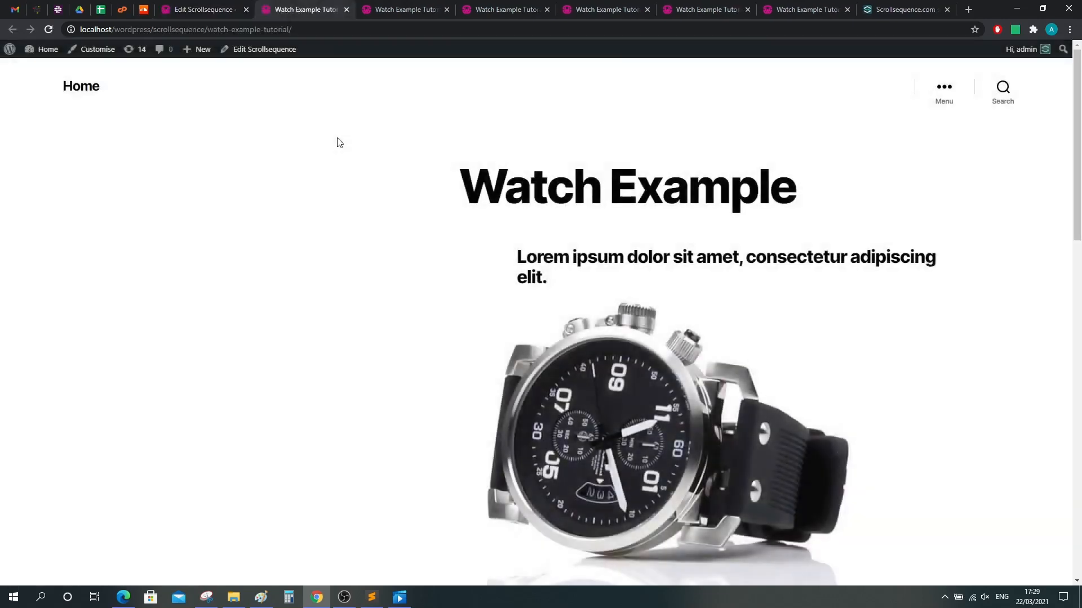
Review the published page down to the heading and paragraph below the watch sequence, and return to the Scrollsequence editor
scroll(1079, 220, "down", 3)
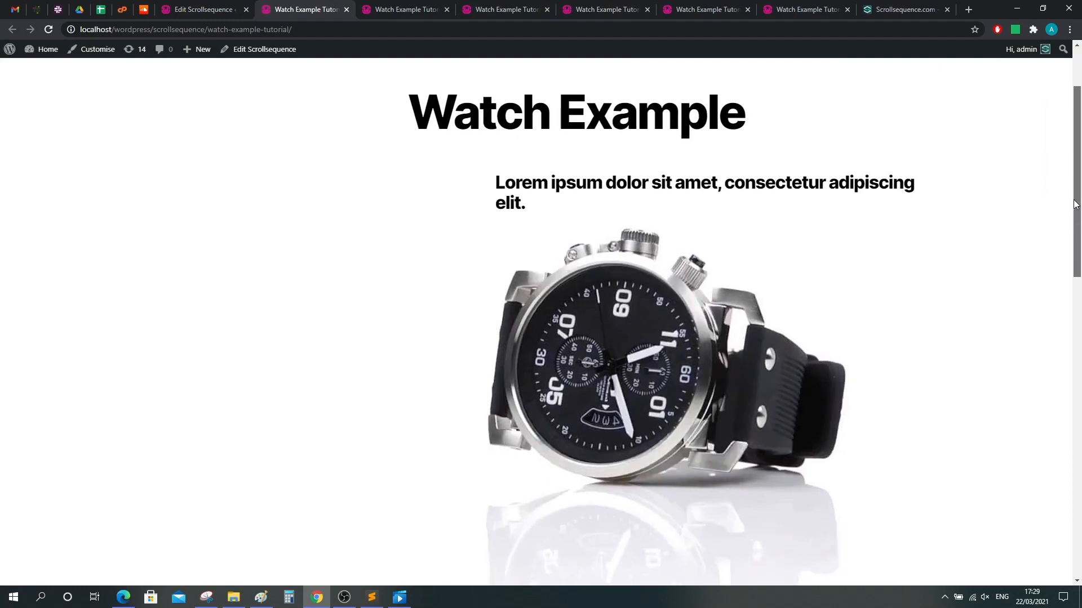
left_click_drag(1076, 226, 1078, 513)
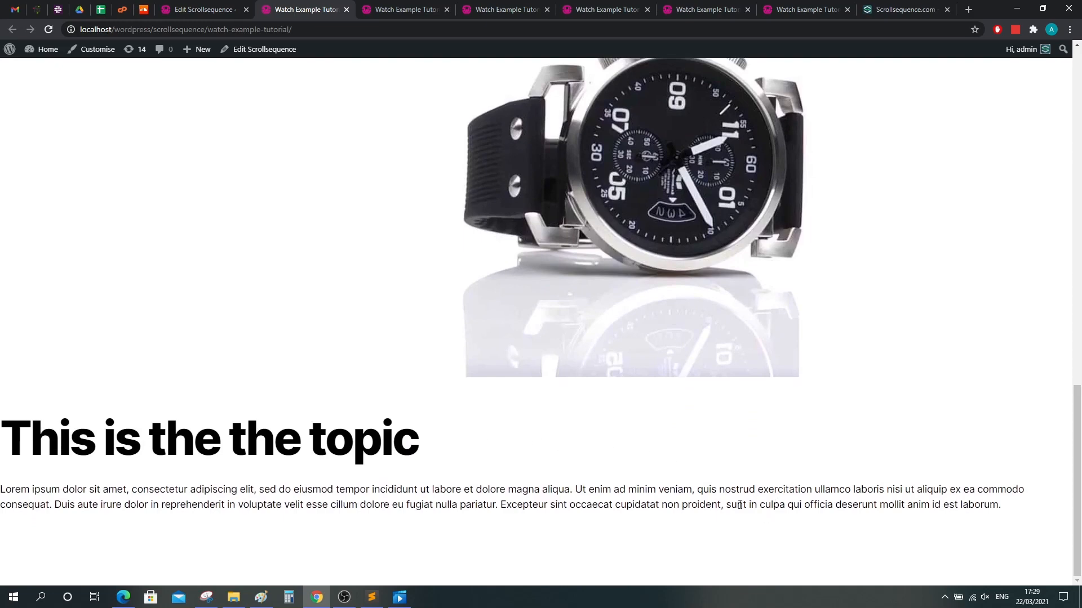
left_click(203, 12)
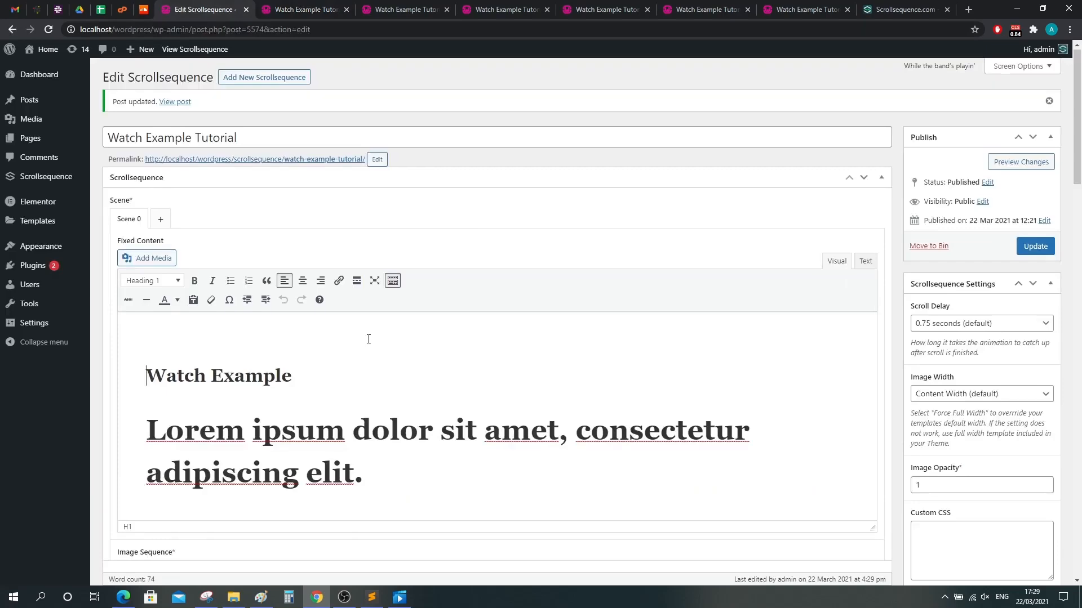
Copy the [scrollsequence] shortcode from the Content Editor instructions and paste it below the Lorem ipsum paragraph in the editor's plain-text mode
scroll(372, 338, "down", 10)
scroll(378, 340, "down", 15)
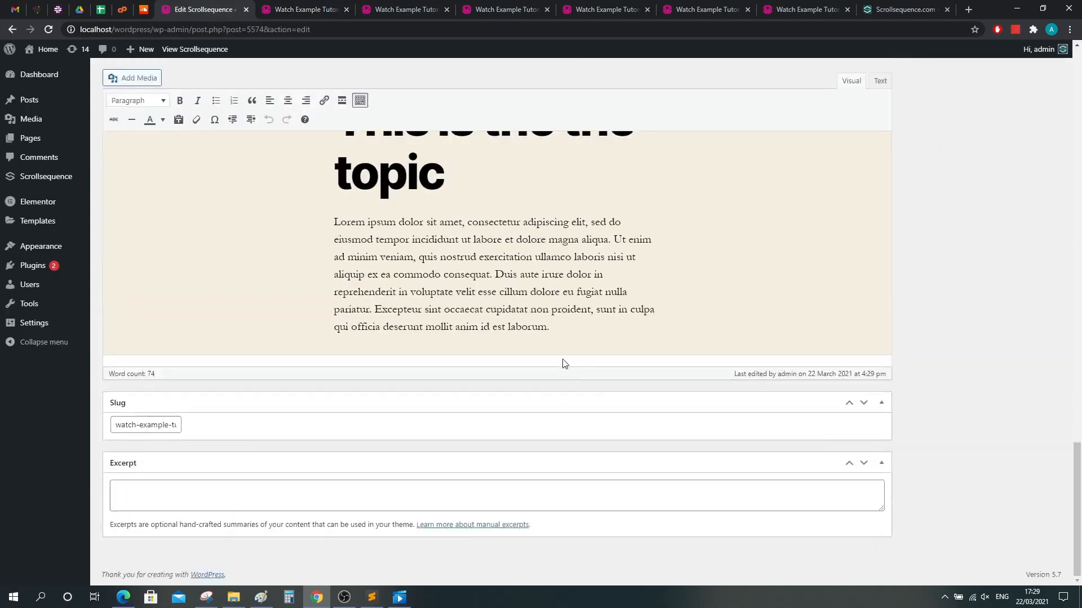
scroll(901, 236, "up", 4)
left_click(880, 244)
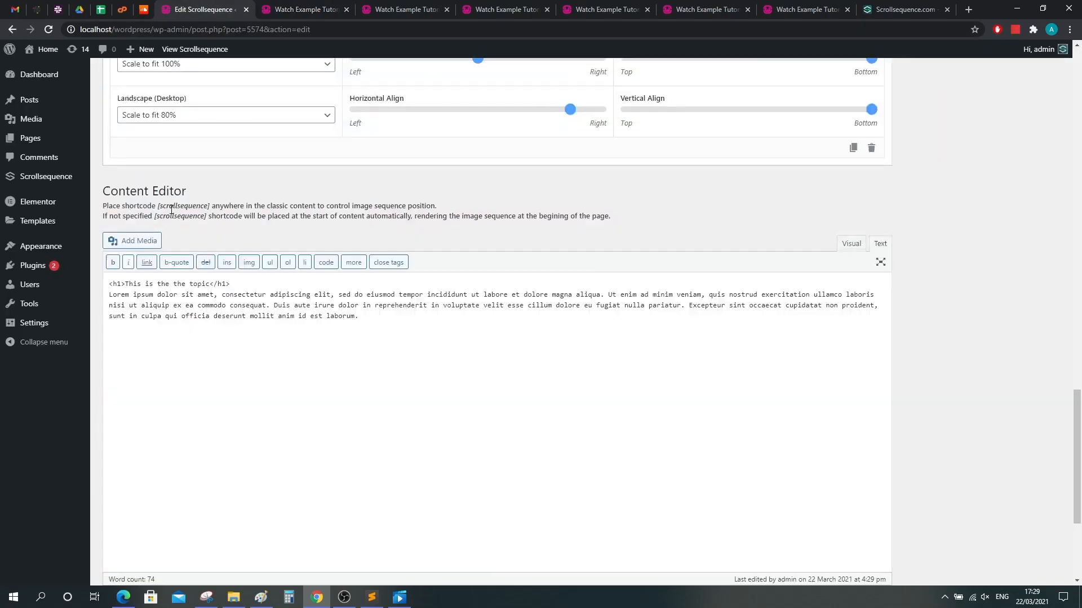
left_click_drag(158, 206, 215, 204)
key("ctrl+c")
left_click(110, 286)
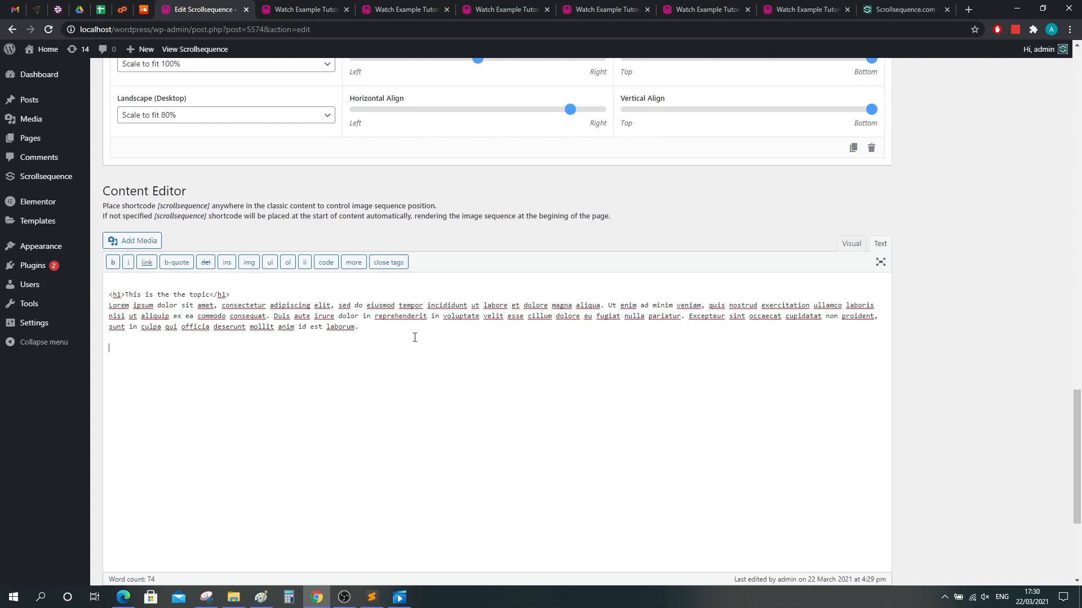
key("ctrl+v")
Update the Scrollsequence with the repositioned shortcode and open its published page in a new tab
scroll(1077, 306, "up", 20)
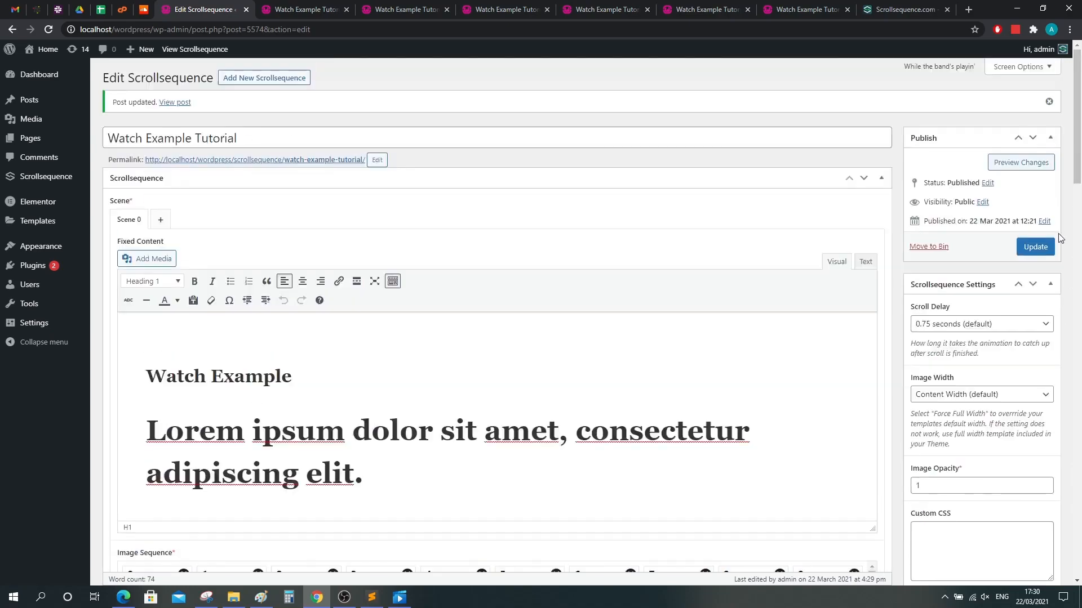
left_click(1033, 249)
scroll(454, 271, "down", 7)
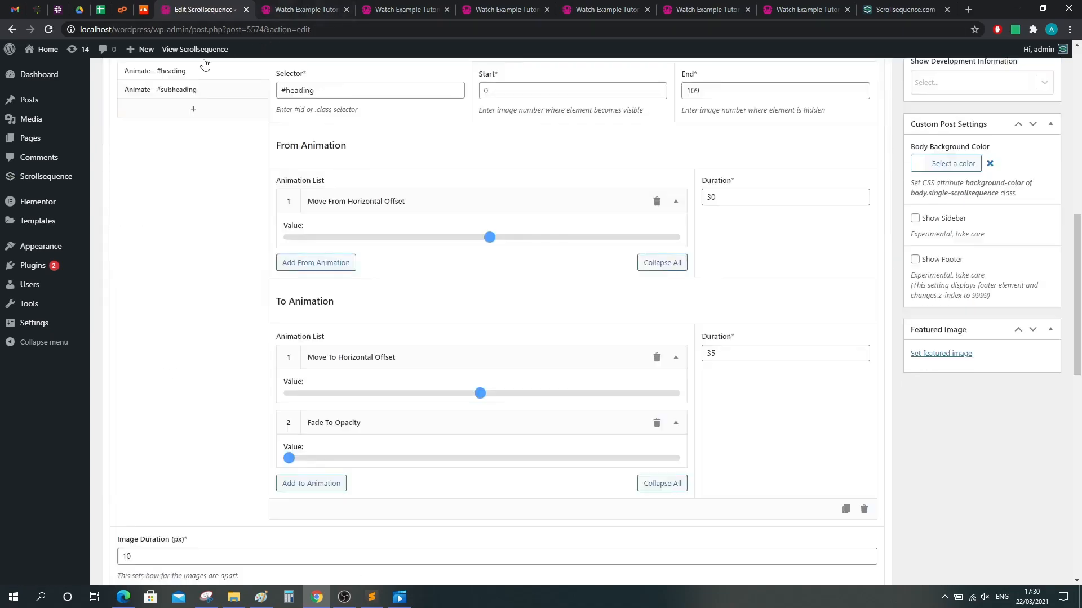
middle_click(198, 52)
left_click(371, 8)
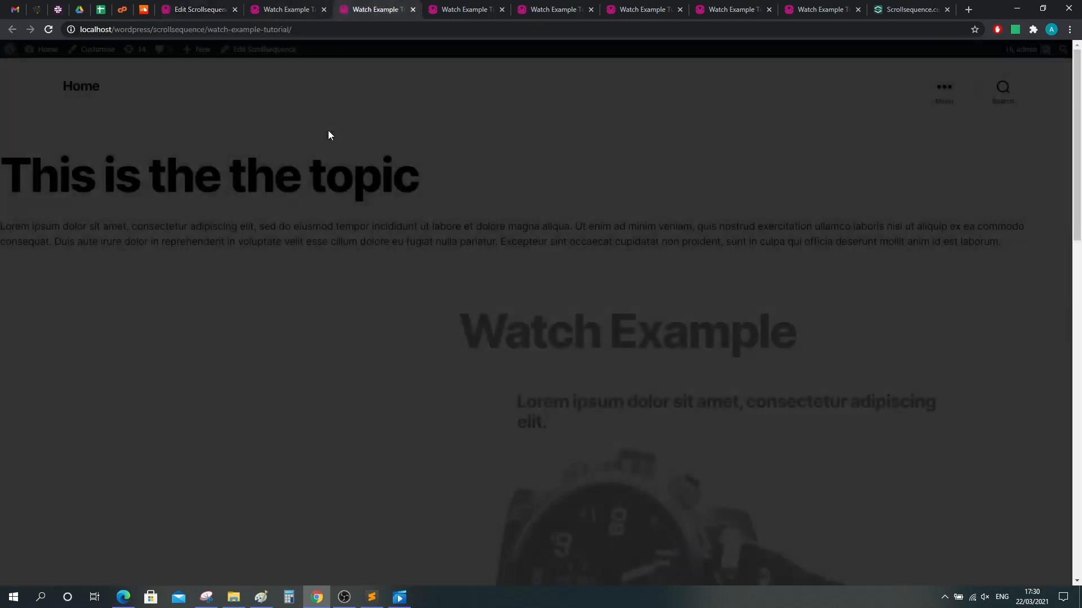
Check on the published page where the topic heading and paragraph sit relative to the watch image sequence
left_click_drag(25, 168, 1024, 238)
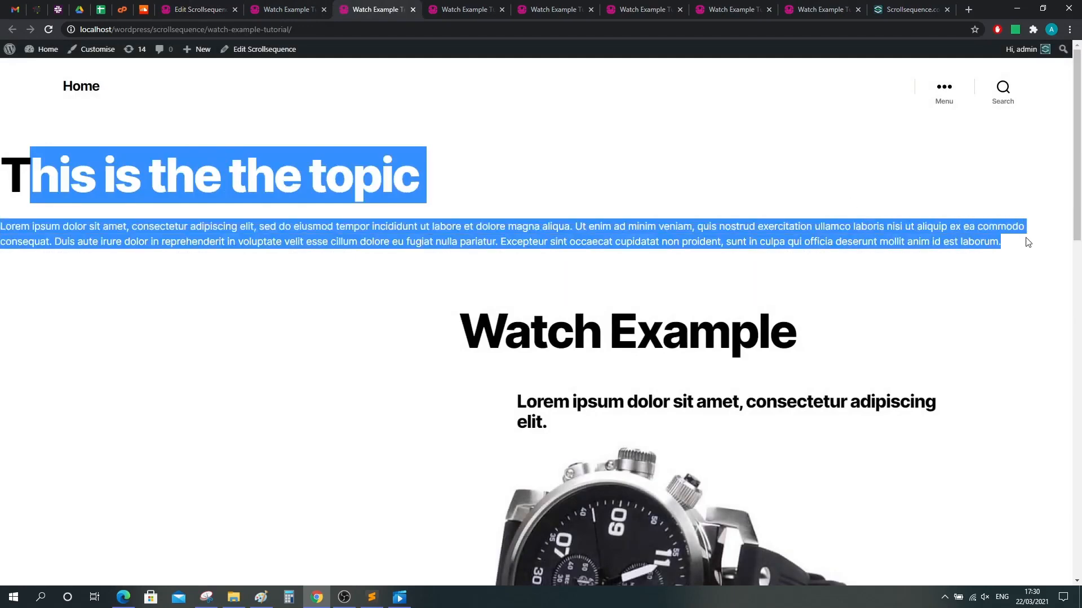
scroll(990, 246, "down", 4)
scroll(859, 288, "down", 10)
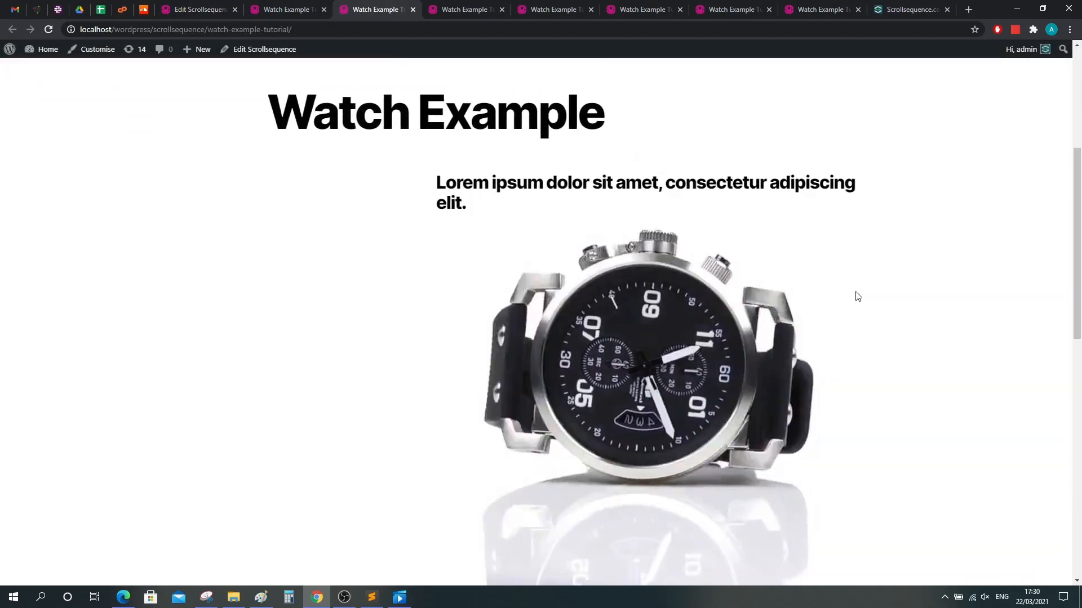
scroll(853, 297, "down", 5)
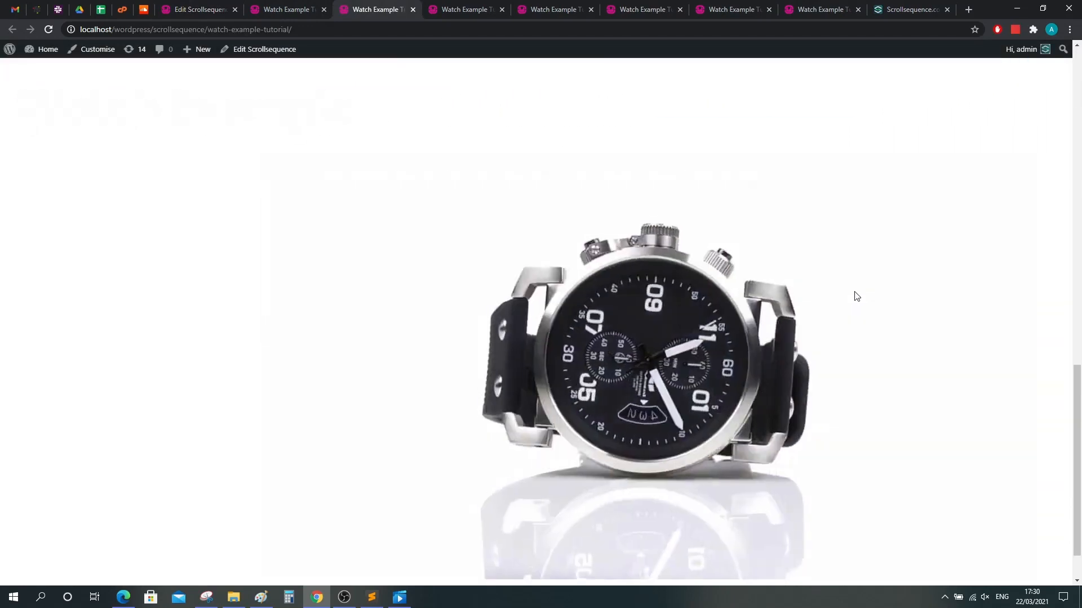
scroll(852, 299, "down", 3)
scroll(852, 301, "up", 15)
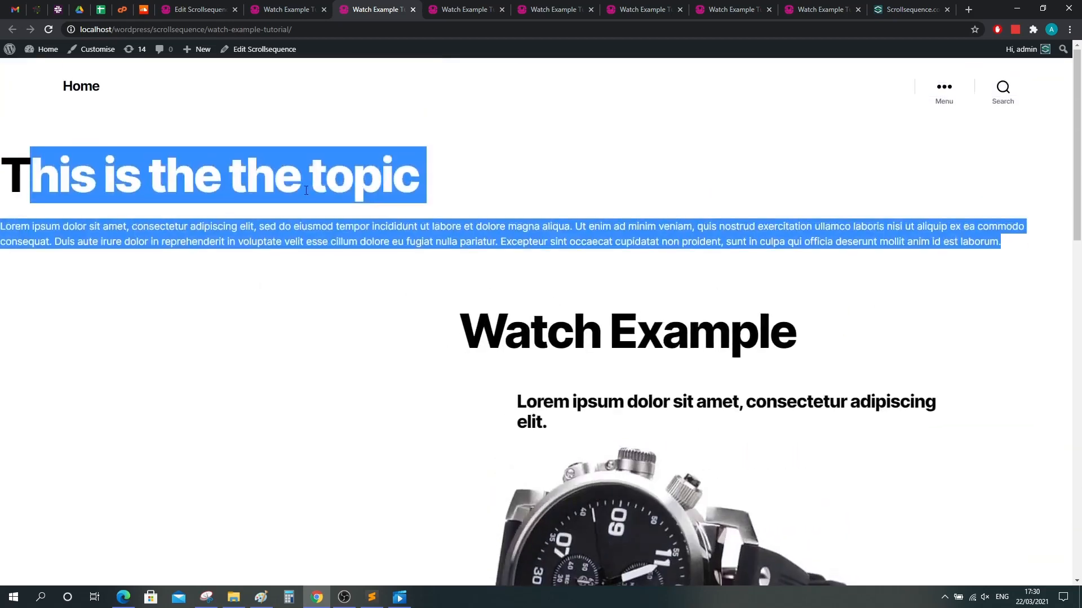
left_click(357, 232)
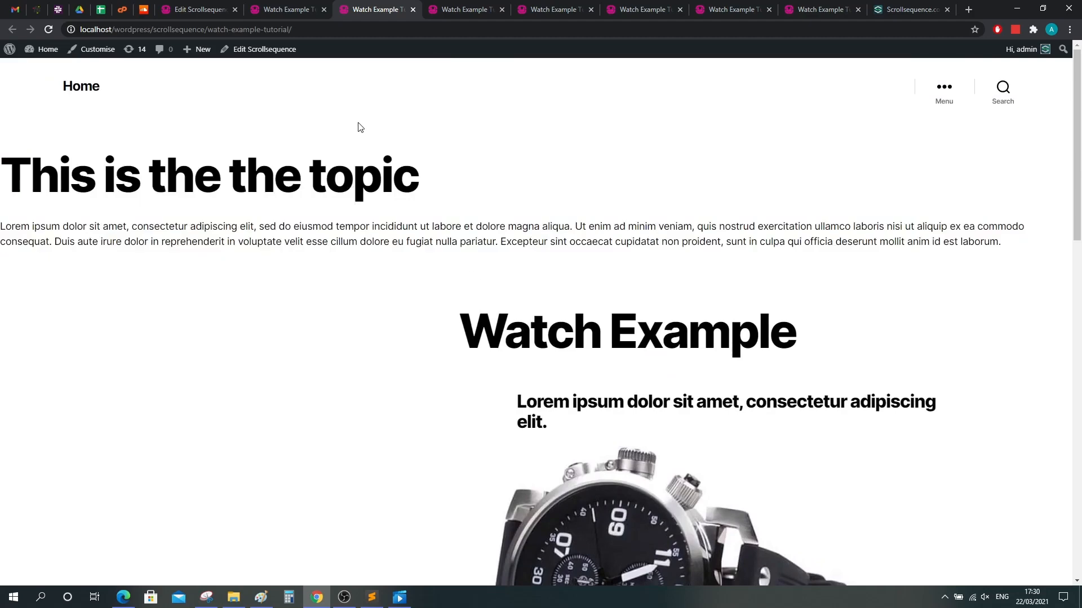
Add the attribute id="5574" to the Content Editor's [scrollsequence] shortcode, copying the post ID from the edit page's address
key("ctrl+shift+Tab")
key("ctrl+shift+Tab")
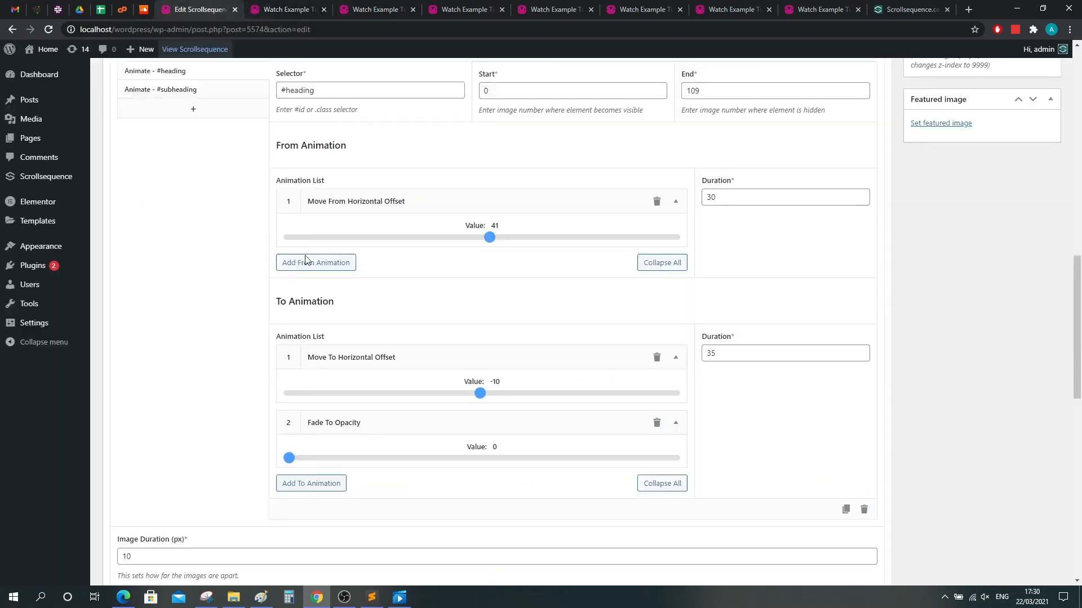
scroll(260, 198, "down", 12)
left_click_drag(180, 263, 109, 263)
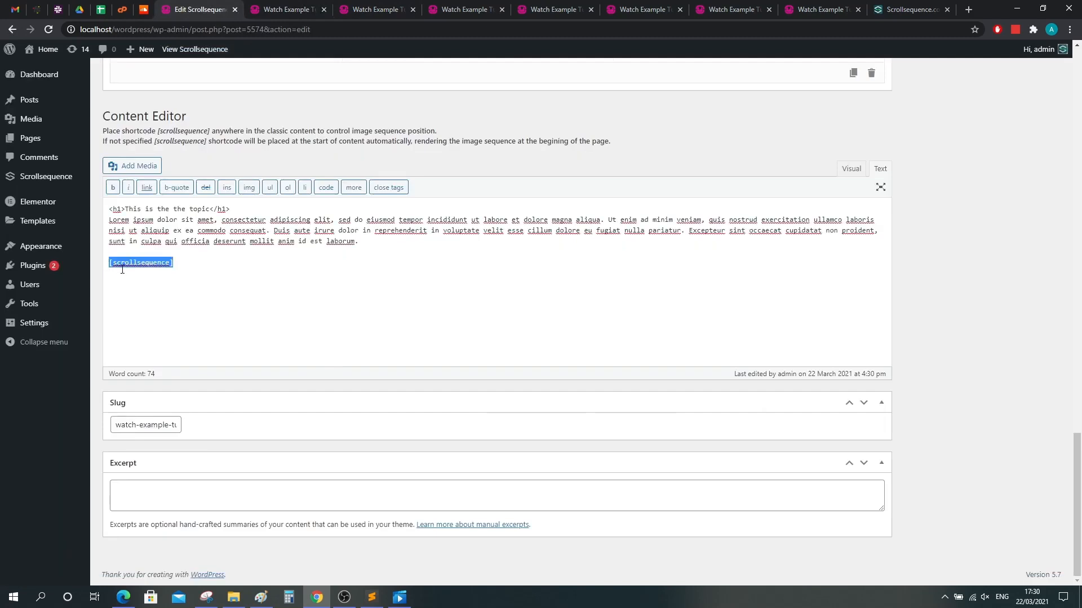
left_click(165, 263)
type("id=\"\"")
left_click_drag(248, 29, 263, 31)
key("ctrl+c")
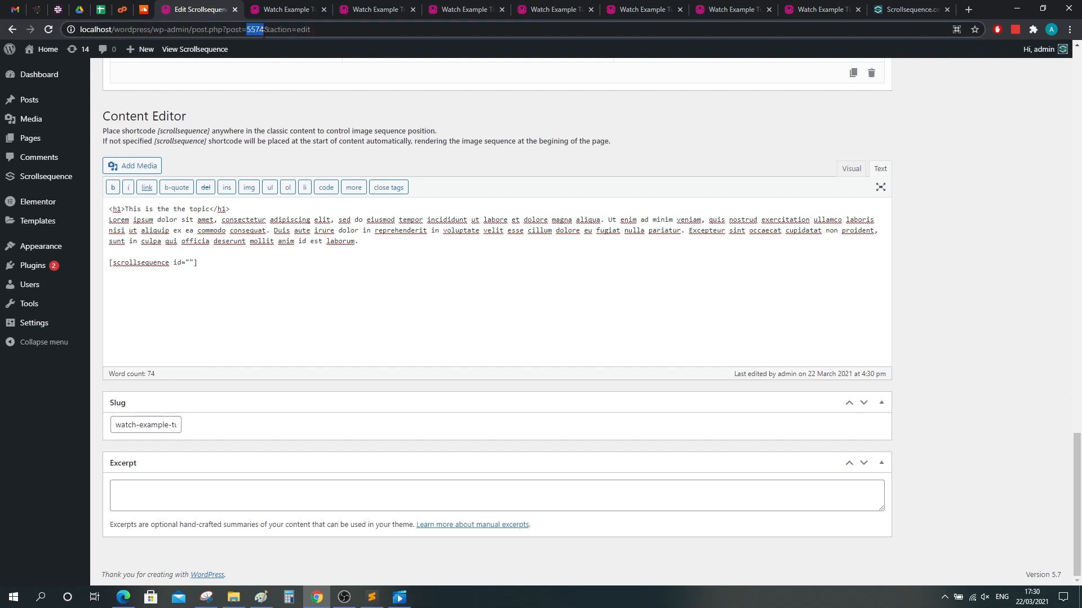
left_click(192, 259)
key("ctrl+v")
left_click_drag(244, 273, 103, 275)
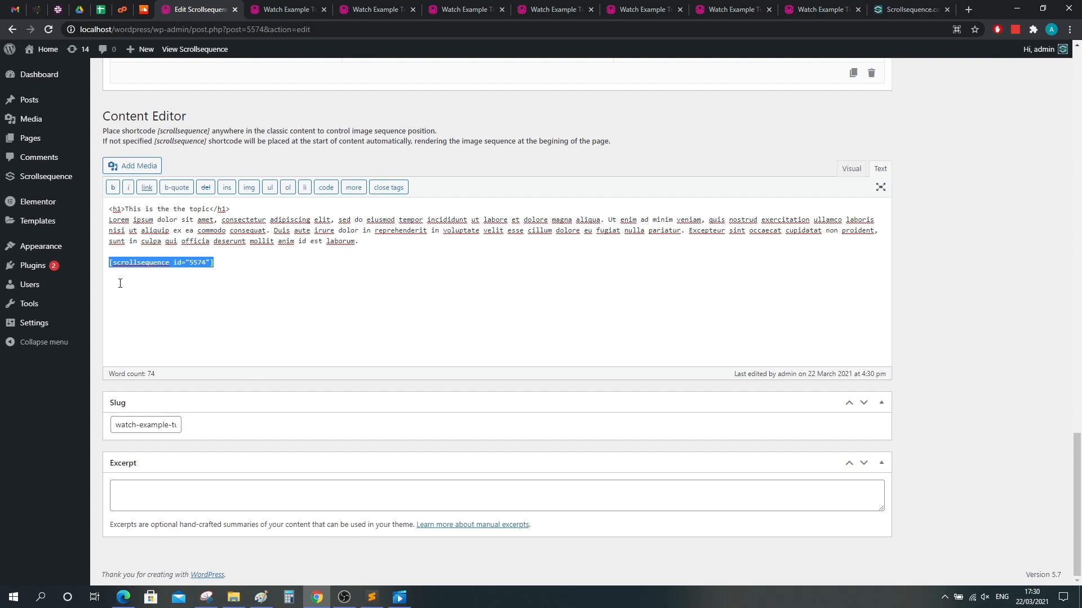
left_click(173, 263)
left_click_drag(173, 263, 212, 266)
left_click(243, 286)
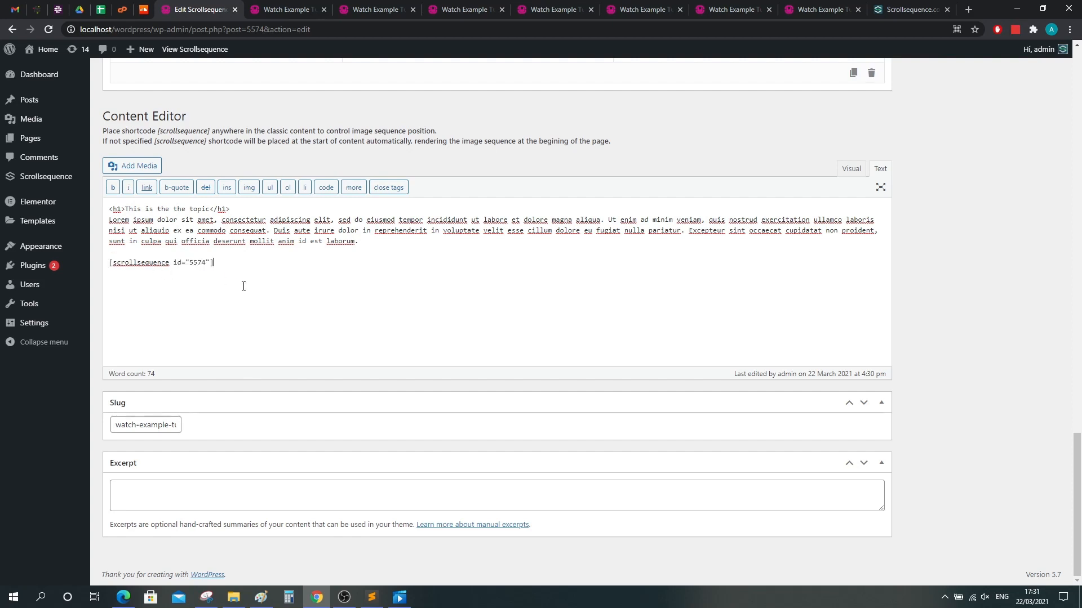
Review the scroll animation on the earlier published page, where the content follows the watch sequence
left_click(284, 9)
scroll(462, 336, "up", 3)
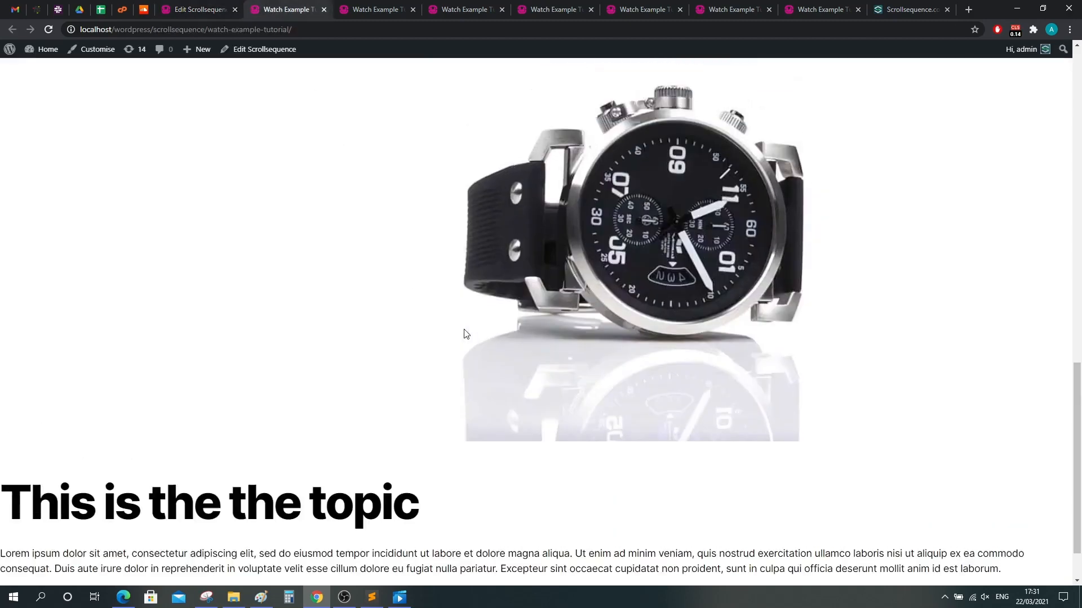
scroll(464, 334, "up", 5)
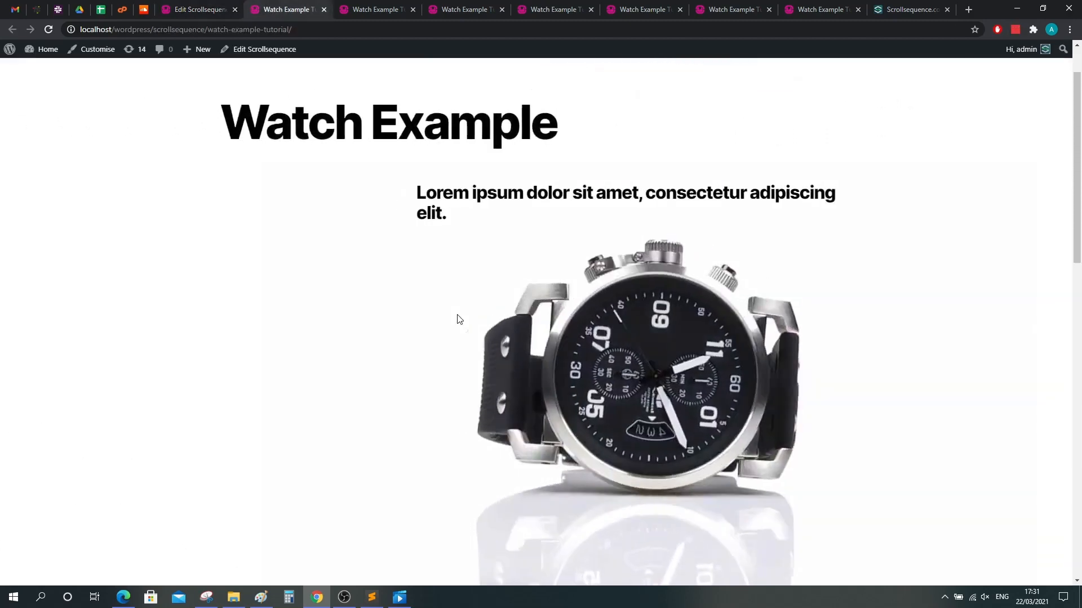
scroll(485, 311, "down", 5)
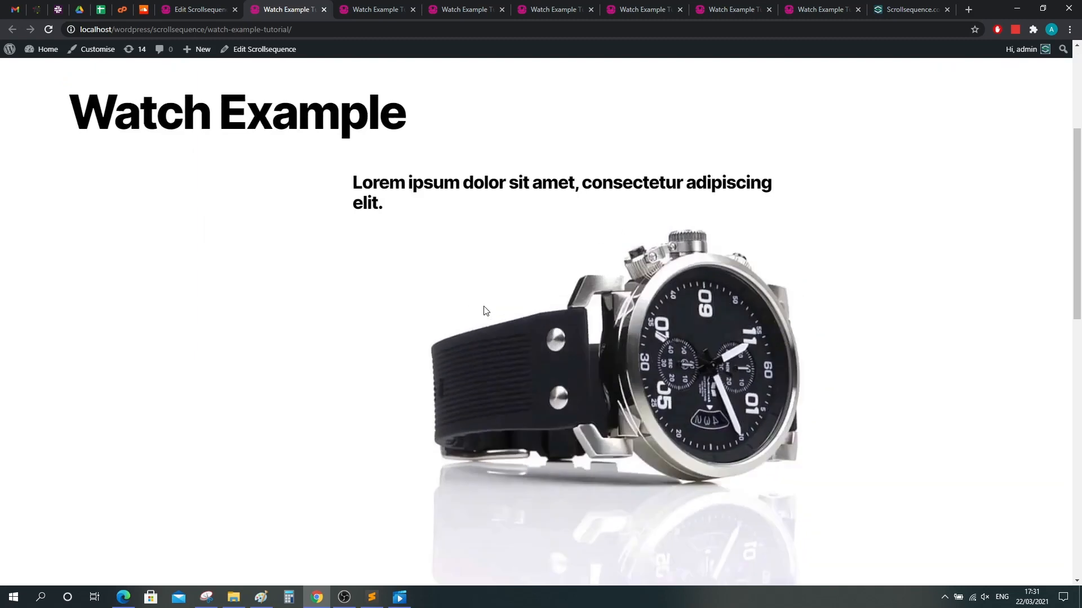